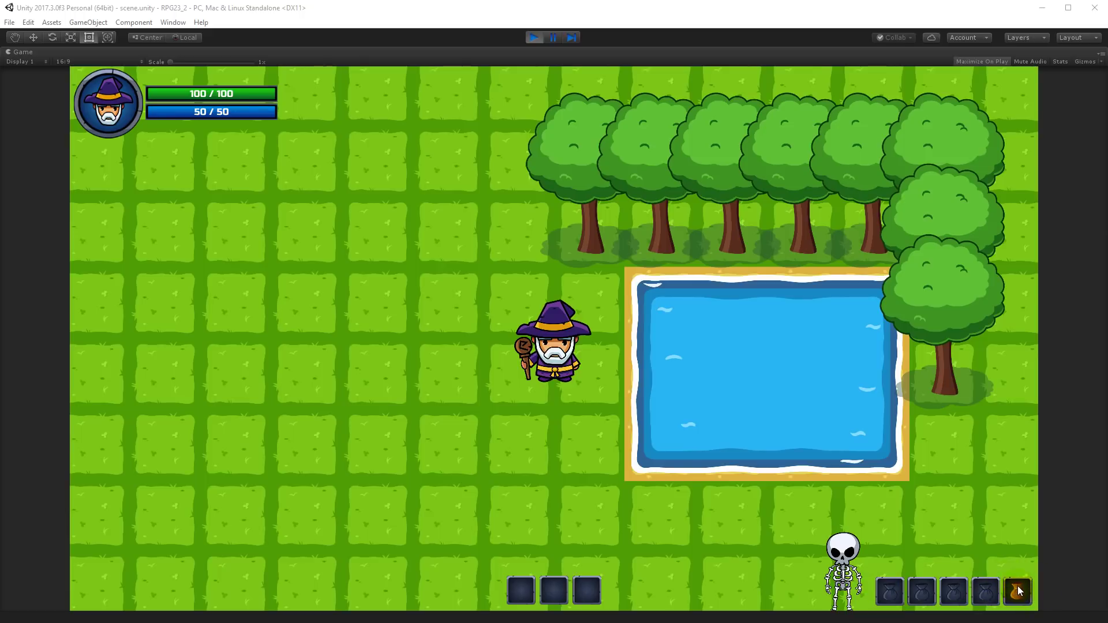
Open the 20-slot bag, add a bag item to it, and equip that bag in the fourth bag-bar slot
{"action": "left_click", "coordinate": [1017, 586]}
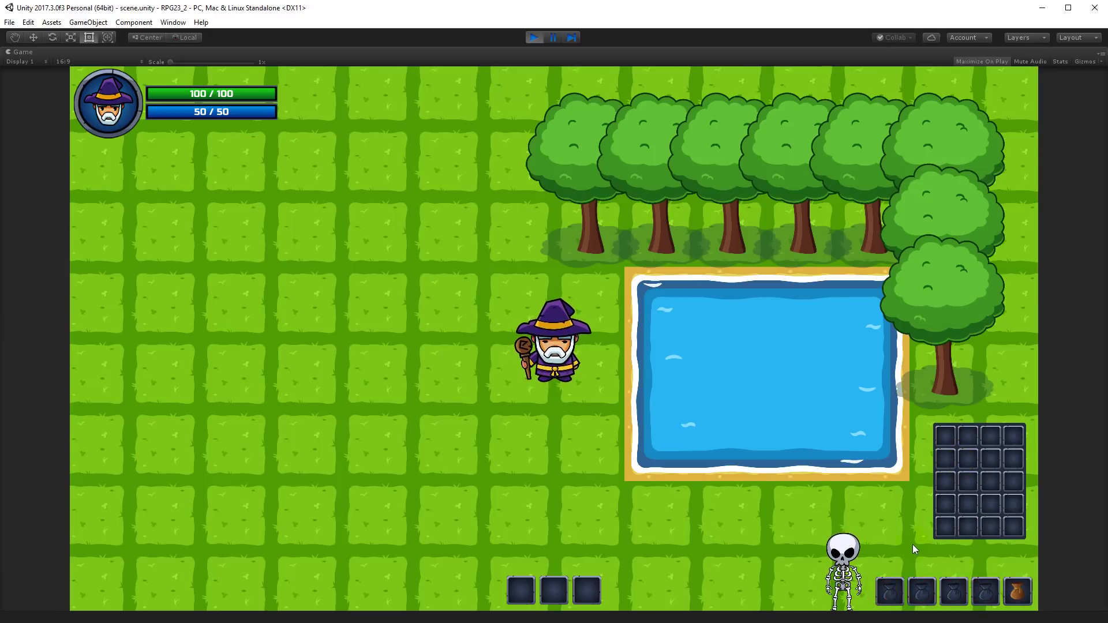
{"action": "key", "text": "j"}
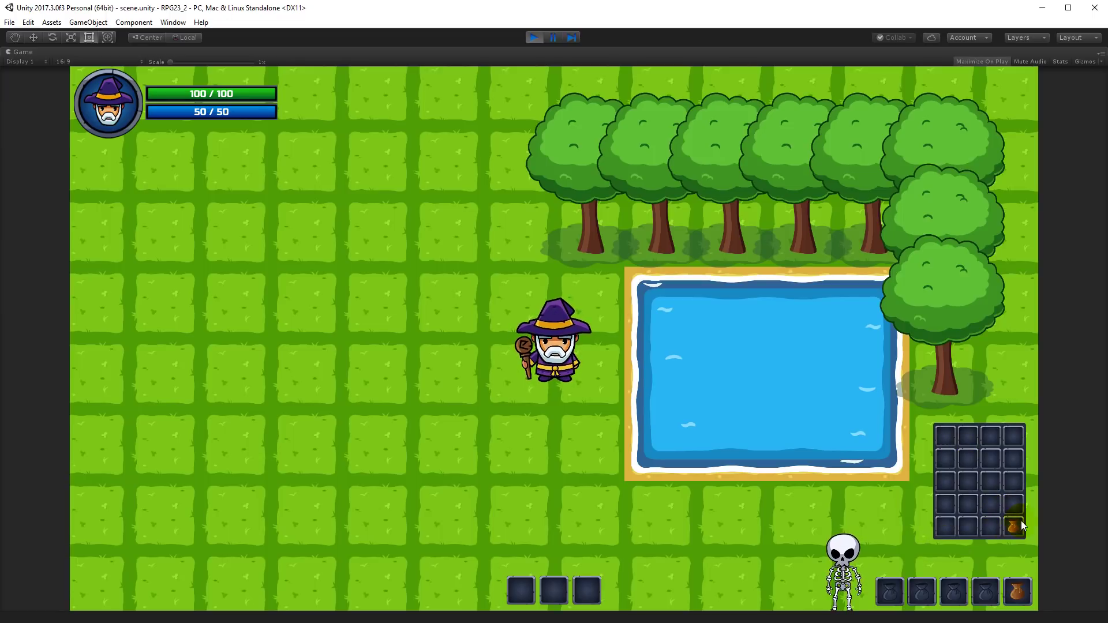
{"action": "left_click_drag", "start_coordinate": [1019, 524], "coordinate": [976, 600]}
{"action": "left_click", "coordinate": [986, 590]}
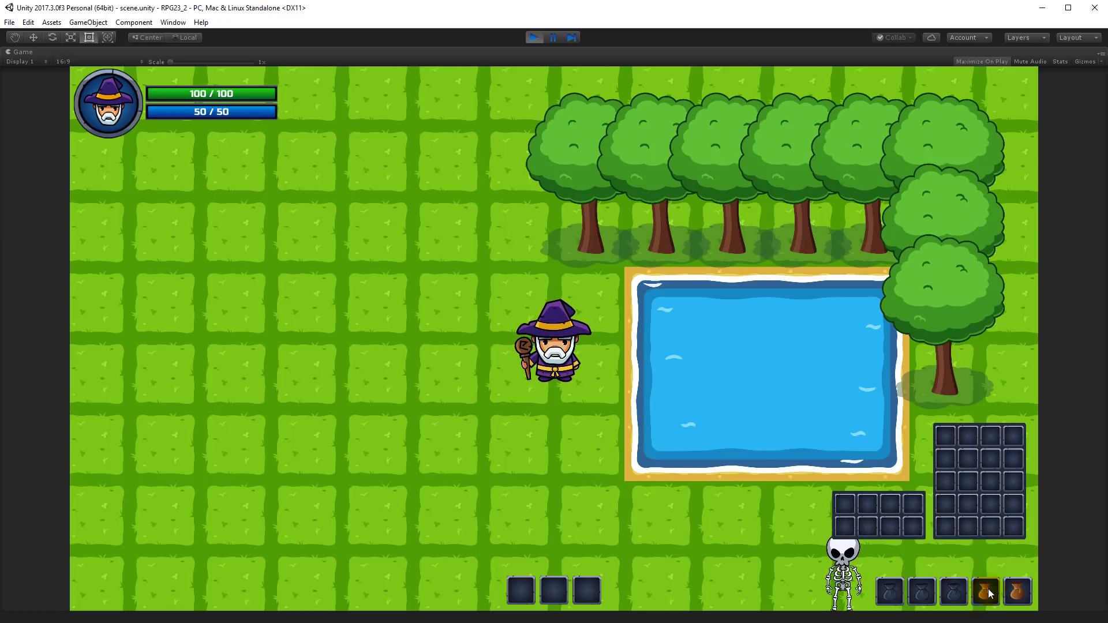
Unequip the bag from the fourth bag-bar slot into the inventory and equip it again
{"action": "left_click_drag", "start_coordinate": [989, 588], "coordinate": [1009, 525]}
{"action": "right_click", "coordinate": [1010, 525]}
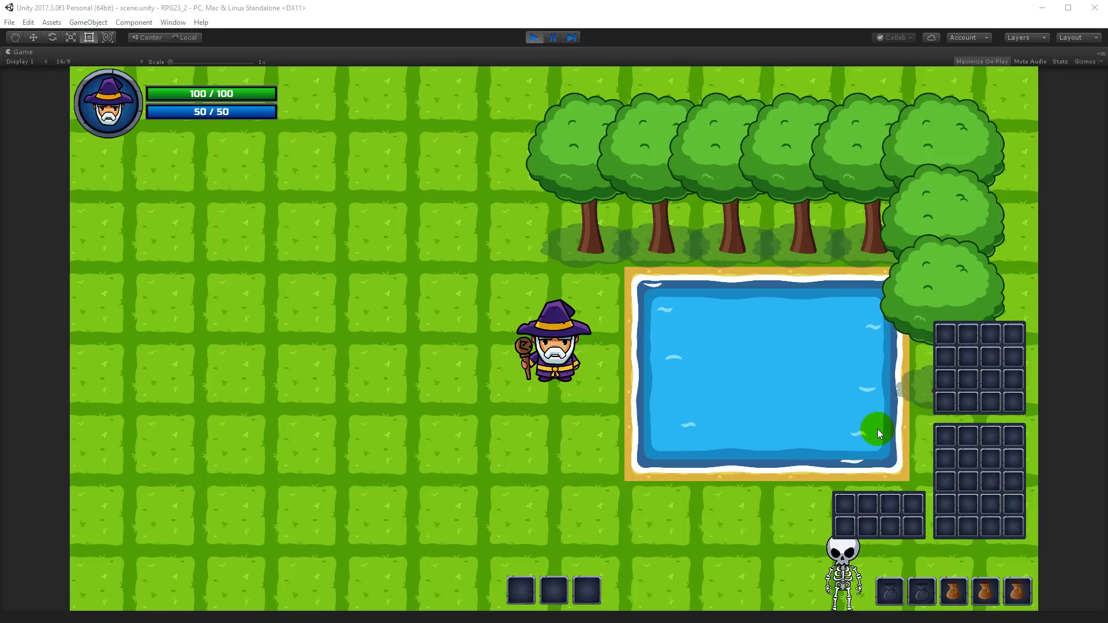
Add six bag items to the 20-slot bag
{"action": "key", "text": "j"}
{"action": "key", "text": "j"}
{"action": "key", "text": "j"}
{"action": "key", "text": "j"}
{"action": "key", "text": "j"}
{"action": "key", "text": "j"}
Add apples to the 20-slot bag until it holds four stacks of five and one single apple
{"action": "key", "text": "k"}
{"action": "key", "text": "k"}
{"action": "key", "text": "k"}
{"action": "key", "text": "k"}
{"action": "key", "text": "k"}
{"action": "key", "text": "k"}
{"action": "key", "text": "k"}
{"action": "key", "text": "k"}
{"action": "key", "text": "k"}
{"action": "key", "text": "k"}
{"action": "key", "text": "k"}
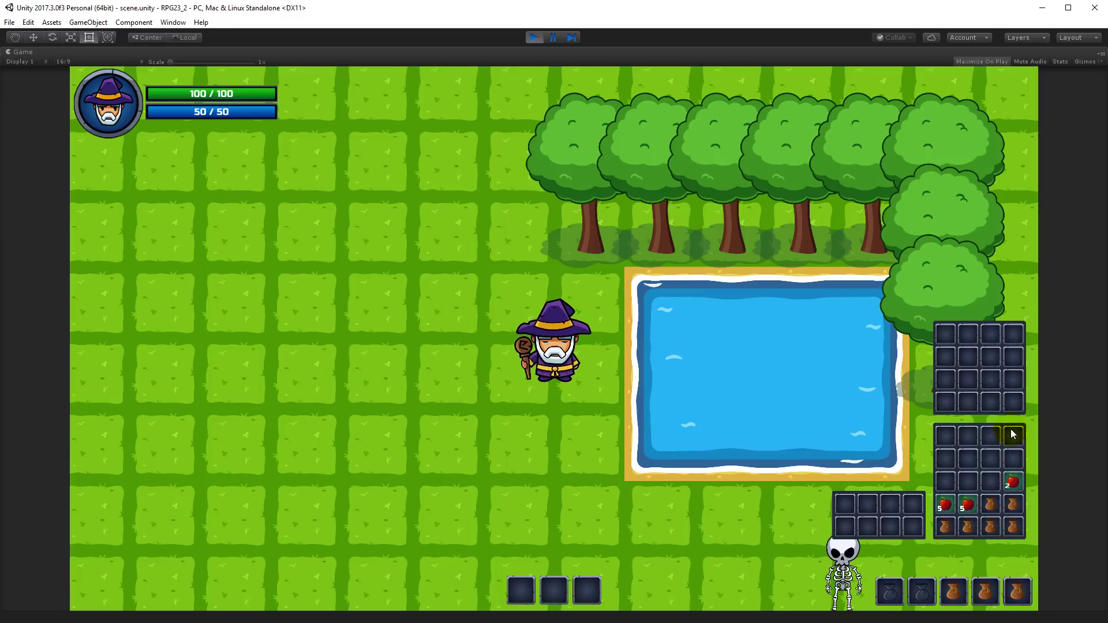
{"action": "key", "text": "k"}
{"action": "key", "text": "k"}
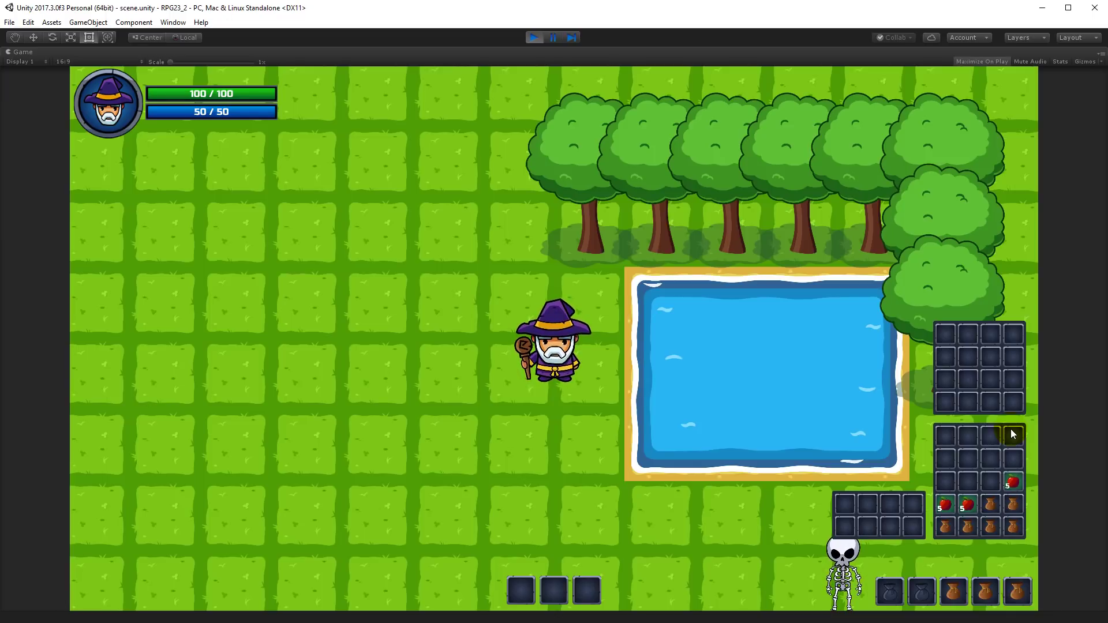
{"action": "key", "text": "k"}
{"action": "key", "text": "k"}
{"action": "key", "text": "k"}
{"action": "key", "text": "k"}
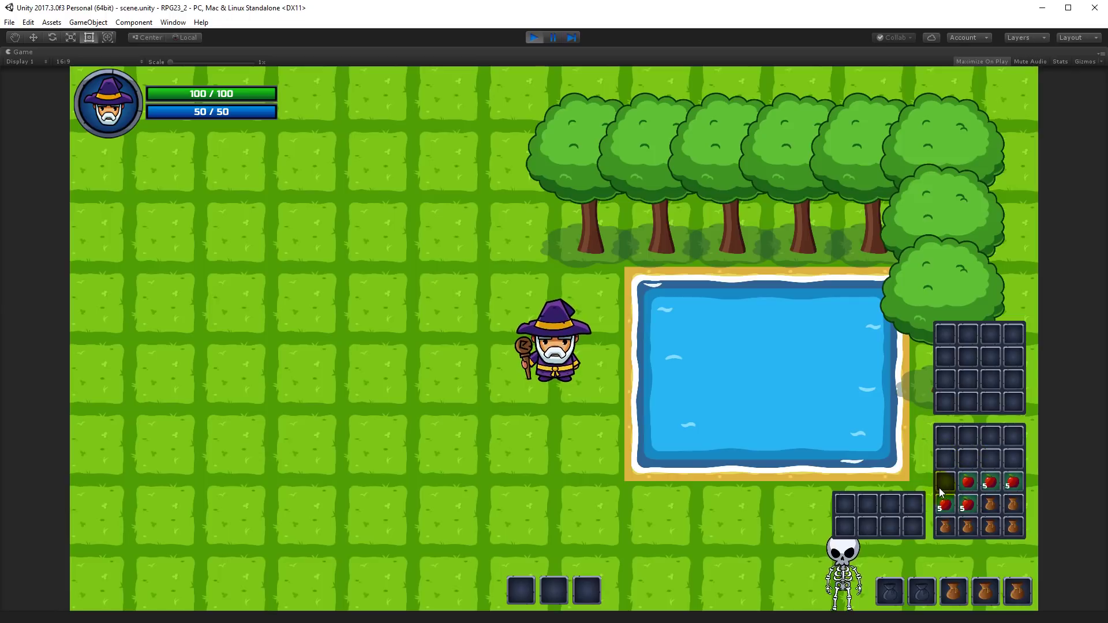
Consume one apple from a full stack and add another apple to refill that stack to five
{"action": "right_click", "coordinate": [968, 505]}
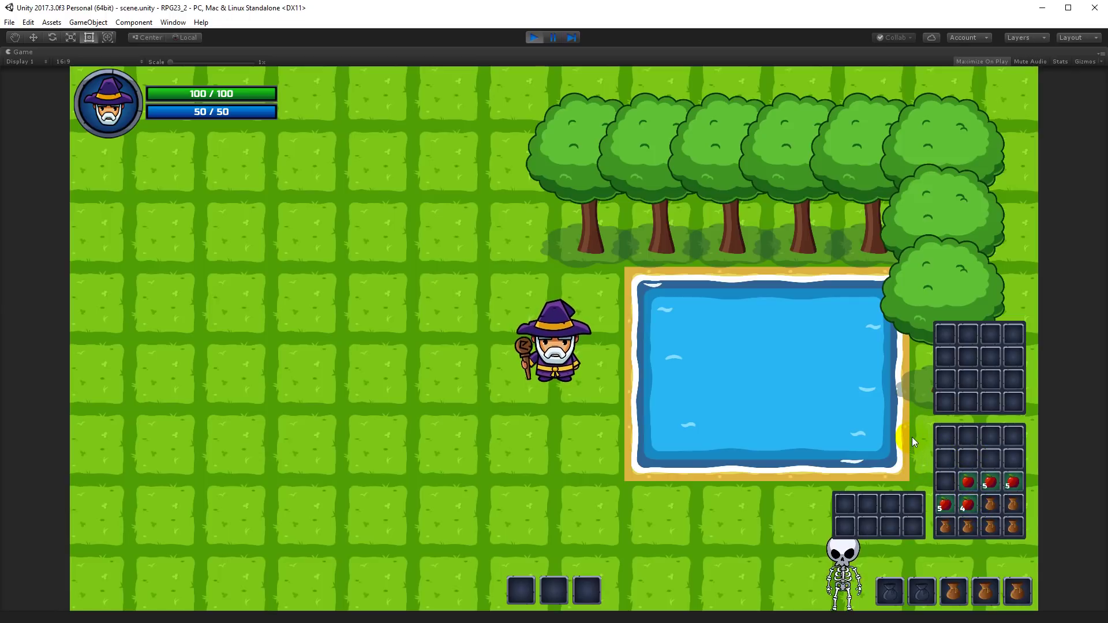
{"action": "key", "text": "k"}
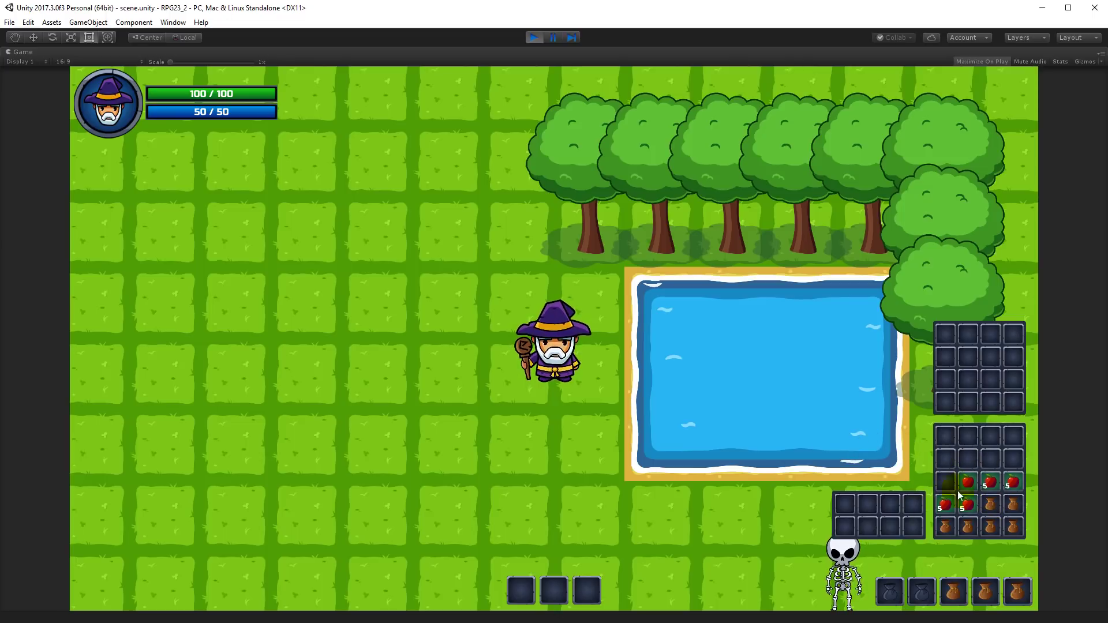
Lower the player's health to 80 and mana to 30, and consume the single apple to restore health
{"action": "key", "text": "i"}
{"action": "key", "text": "i"}
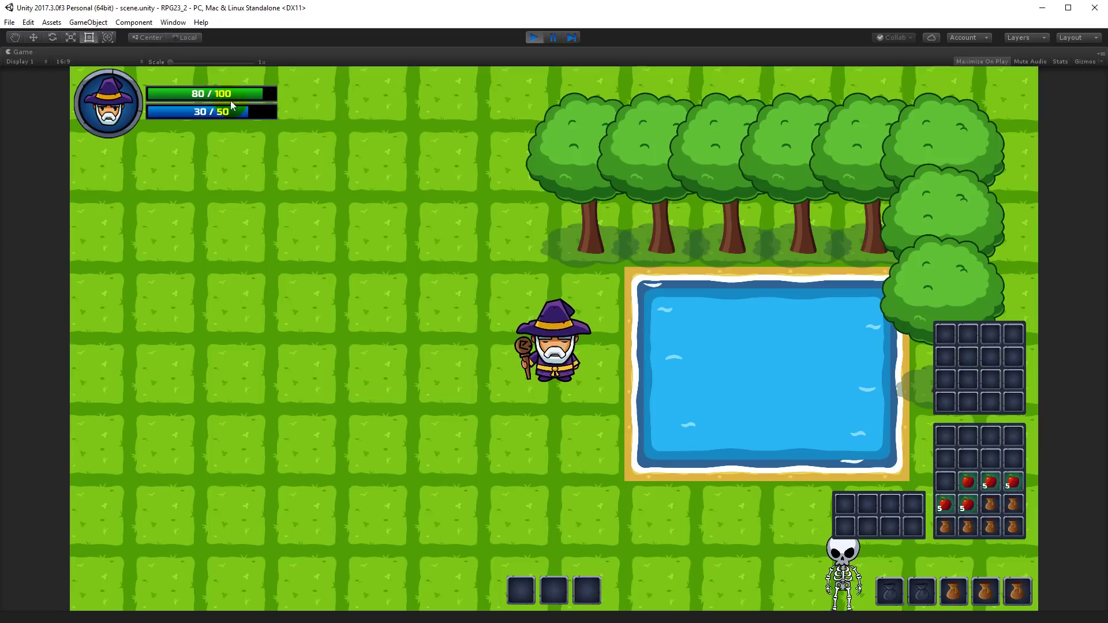
{"action": "right_click", "coordinate": [970, 486]}
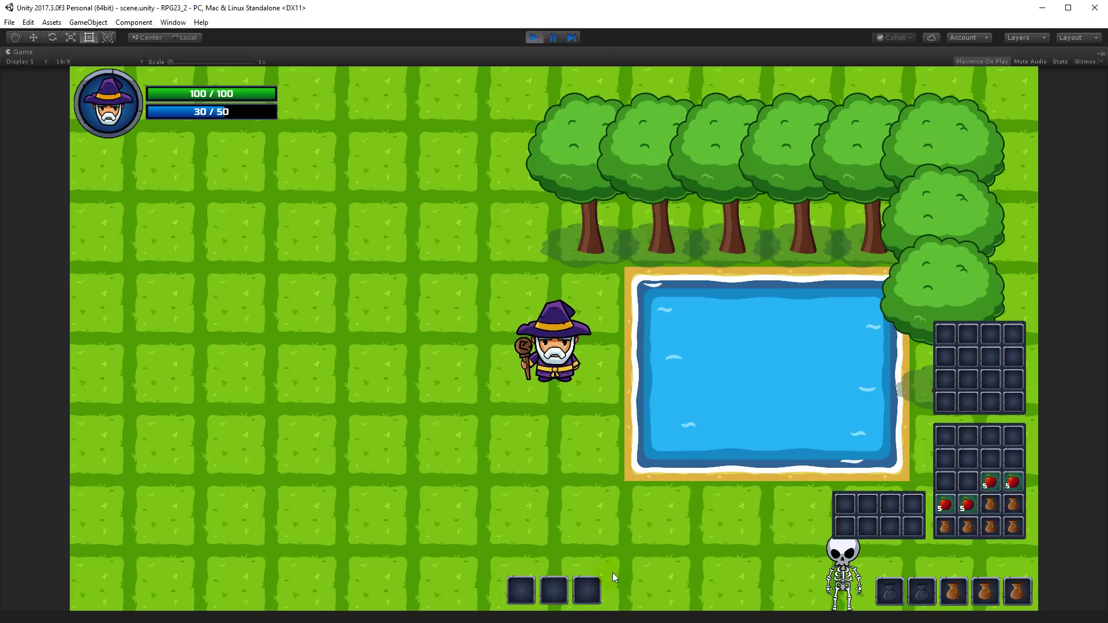
Toggle all bags closed and open again several times to check the inventory's visibility
{"action": "key", "text": "b"}
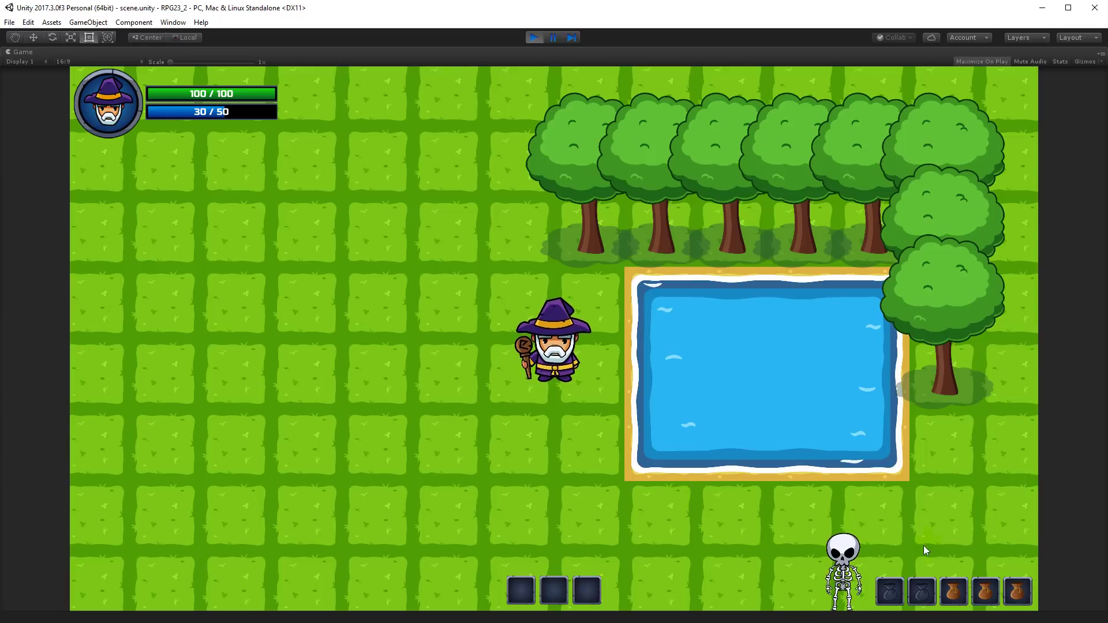
{"action": "key", "text": "b"}
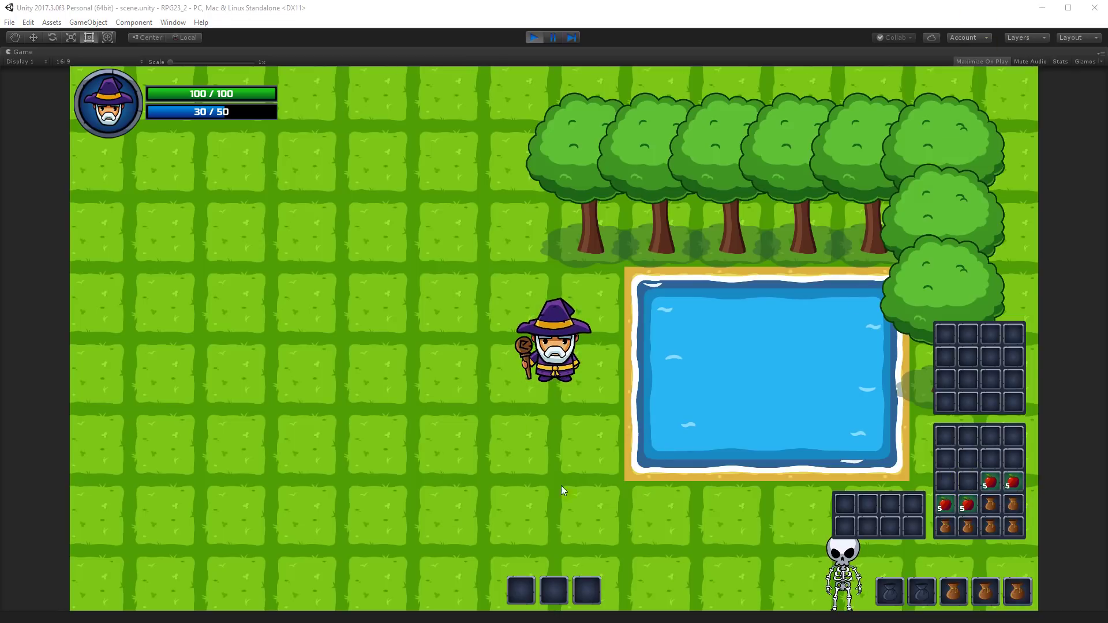
{"action": "left_click", "coordinate": [590, 584]}
{"action": "key", "text": "b"}
{"action": "key", "text": "b"}
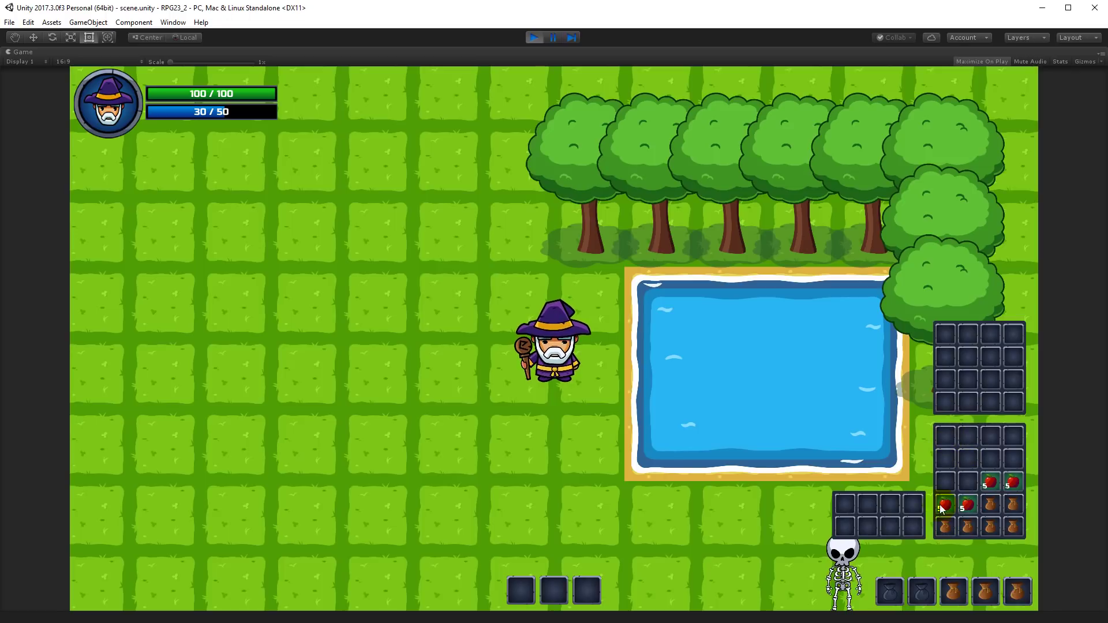
Assign the apples to the third action-bar slot and consume one from there
{"action": "left_click_drag", "start_coordinate": [947, 509], "coordinate": [584, 592]}
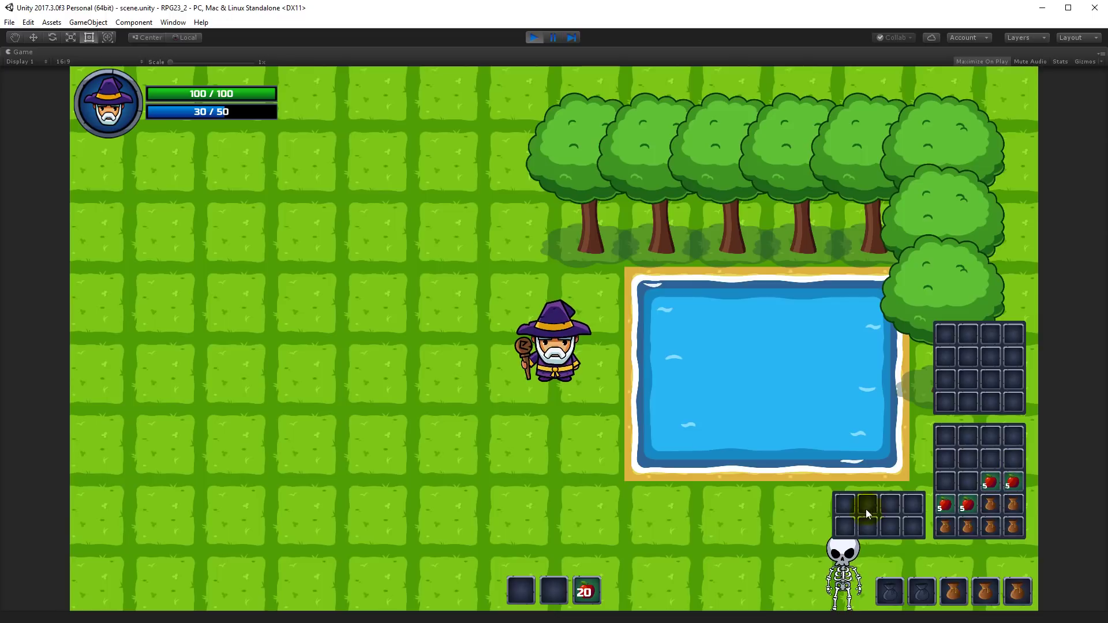
{"action": "key", "text": "3"}
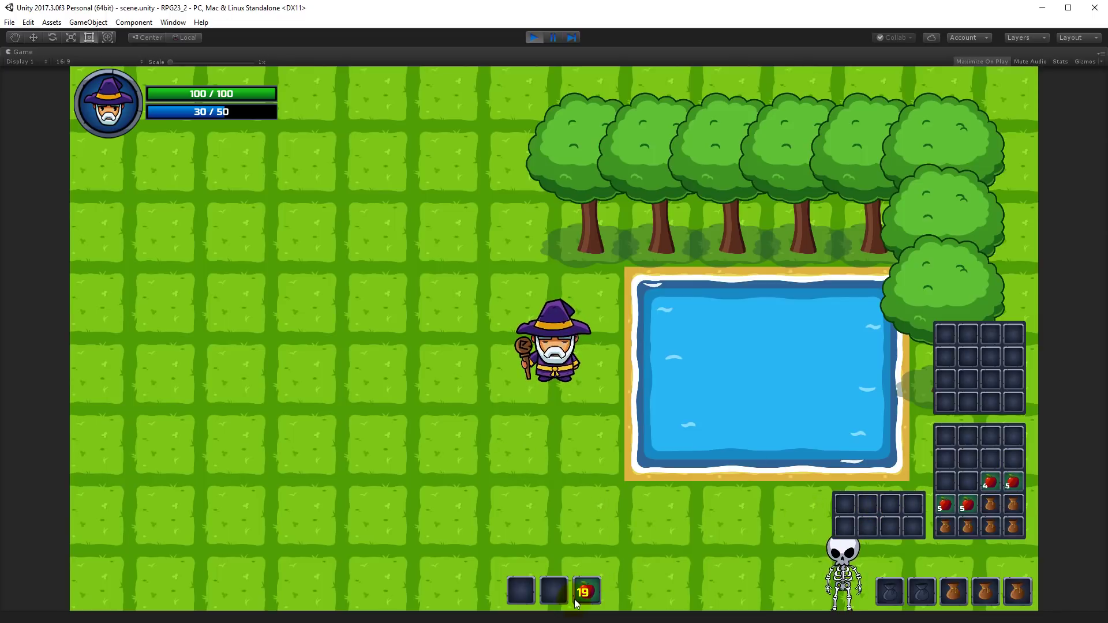
Consume apples from the bag stack and from the third action-bar slot until 13 remain
{"action": "right_click", "coordinate": [990, 484]}
{"action": "right_click", "coordinate": [990, 485]}
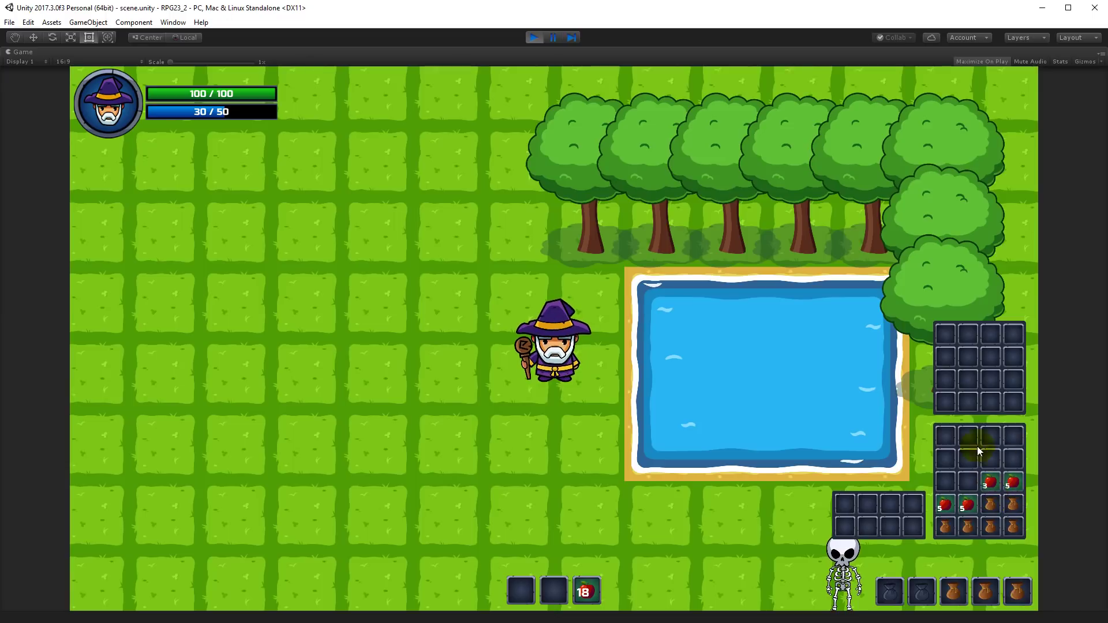
{"action": "right_click", "coordinate": [990, 485]}
{"action": "right_click", "coordinate": [991, 484]}
{"action": "key", "text": "3"}
{"action": "key", "text": "3"}
{"action": "key", "text": "3"}
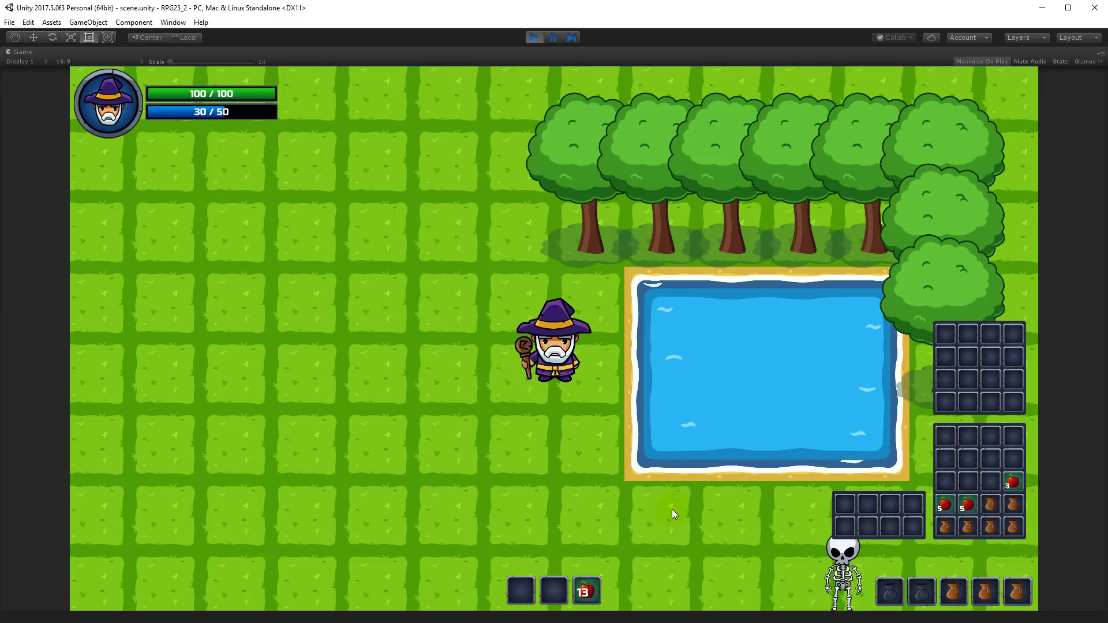
Add apples to the inventory until the total is back at 20
{"action": "key", "text": "k"}
{"action": "key", "text": "k"}
{"action": "key", "text": "k"}
{"action": "key", "text": "k"}
{"action": "key", "text": "k"}
{"action": "key", "text": "k"}
{"action": "key", "text": "k"}
{"action": "key", "text": "k"}
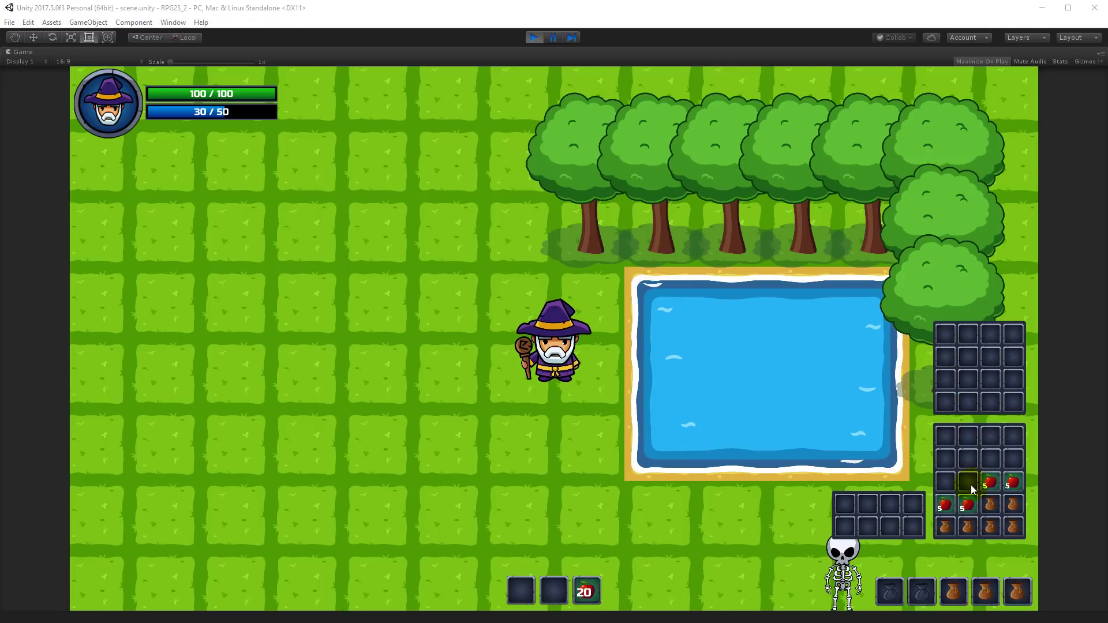
Move the four stacks of five apples from the 20-slot bag into the upper row of the eight-slot bag
{"action": "left_click", "coordinate": [968, 507]}
{"action": "left_click", "coordinate": [913, 506]}
{"action": "left_click", "coordinate": [990, 484]}
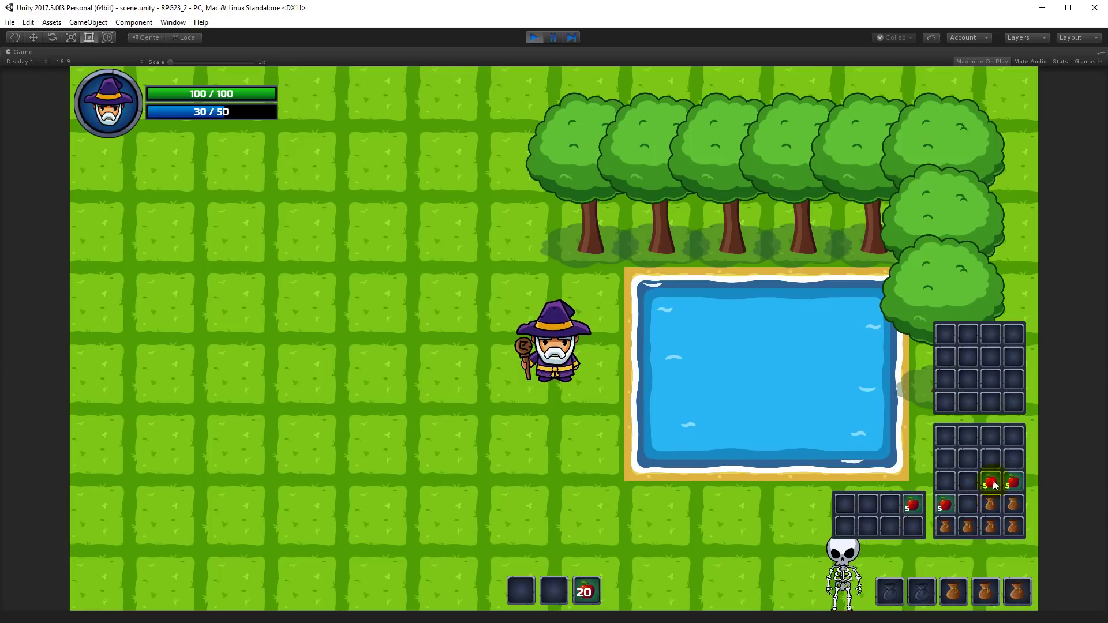
{"action": "left_click", "coordinate": [890, 506]}
{"action": "left_click", "coordinate": [1013, 483]}
{"action": "left_click", "coordinate": [862, 507]}
{"action": "left_click", "coordinate": [948, 505]}
{"action": "left_click", "coordinate": [848, 510]}
Close and reopen the bags equipped in the third and fourth bag-bar slots to check them individually
{"action": "left_click", "coordinate": [953, 594]}
{"action": "left_click", "coordinate": [954, 594]}
{"action": "left_click", "coordinate": [986, 595]}
{"action": "left_click", "coordinate": [988, 596]}
{"action": "left_click", "coordinate": [991, 597]}
{"action": "left_click", "coordinate": [990, 598]}
{"action": "left_click", "coordinate": [989, 596]}
{"action": "left_click", "coordinate": [989, 596]}
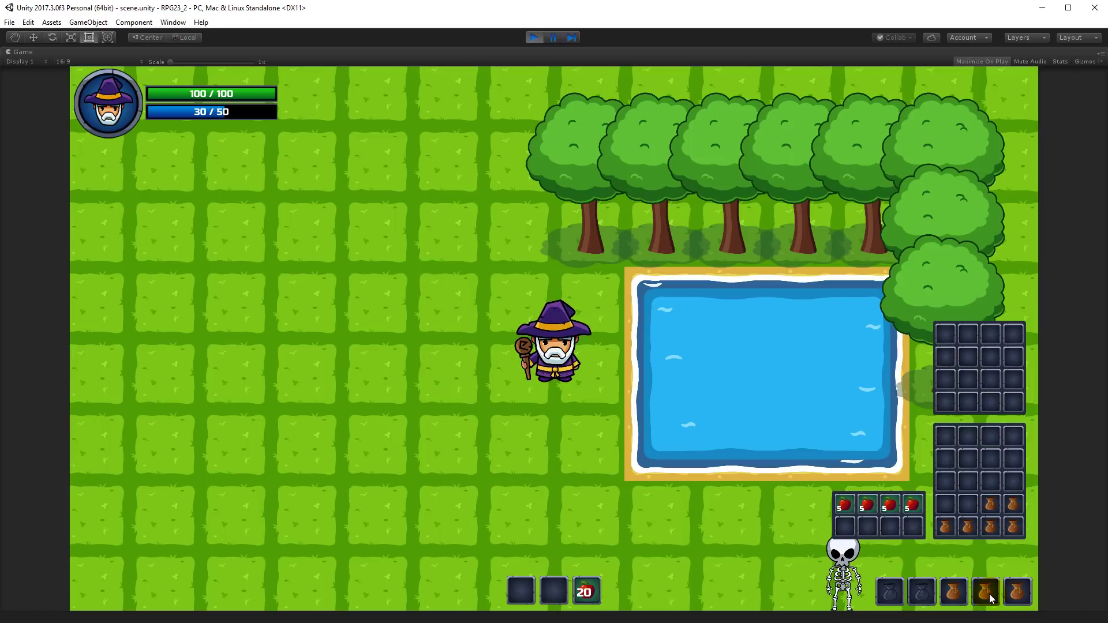
Unequip the apple-filled eight-slot bag from the fourth bag-bar slot into the 20-slot bag
{"action": "left_click", "coordinate": [989, 594]}
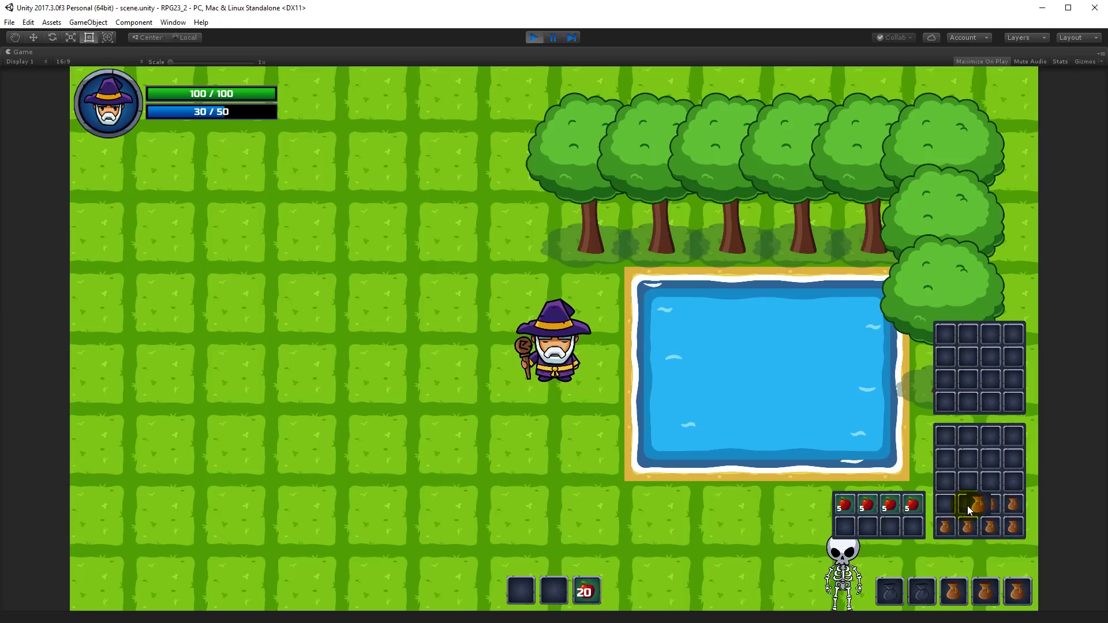
{"action": "left_click", "coordinate": [968, 506]}
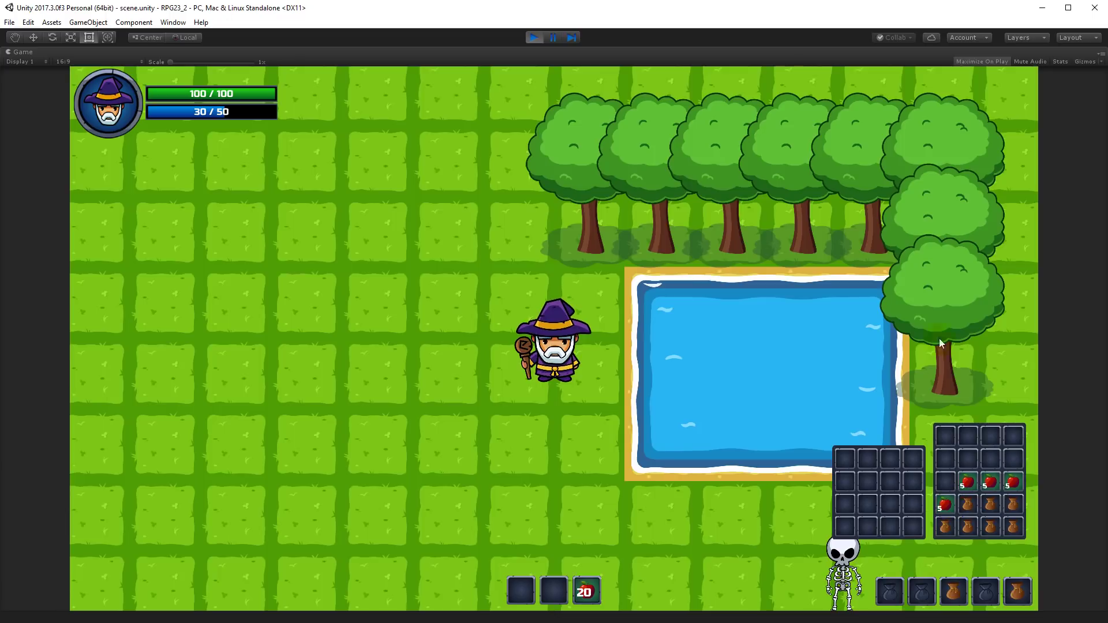
Discard four bag items and three stacks of five apples from the 20-slot bag onto the ground
{"action": "left_click_drag", "start_coordinate": [944, 527], "coordinate": [553, 441]}
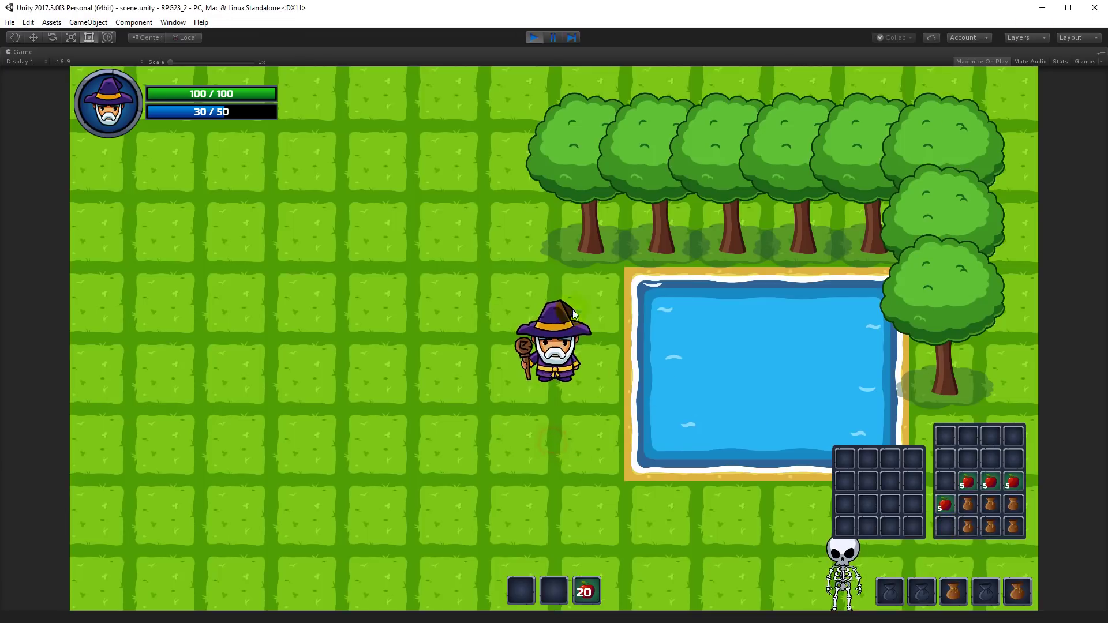
{"action": "left_click_drag", "start_coordinate": [968, 525], "coordinate": [577, 439]}
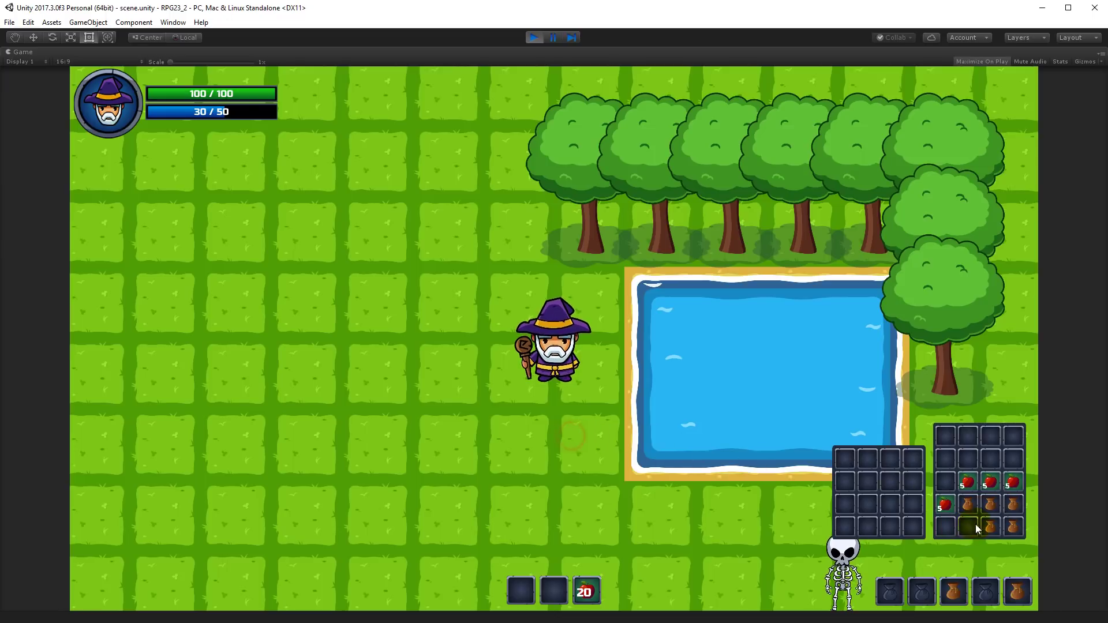
{"action": "left_click_drag", "start_coordinate": [990, 527], "coordinate": [598, 466]}
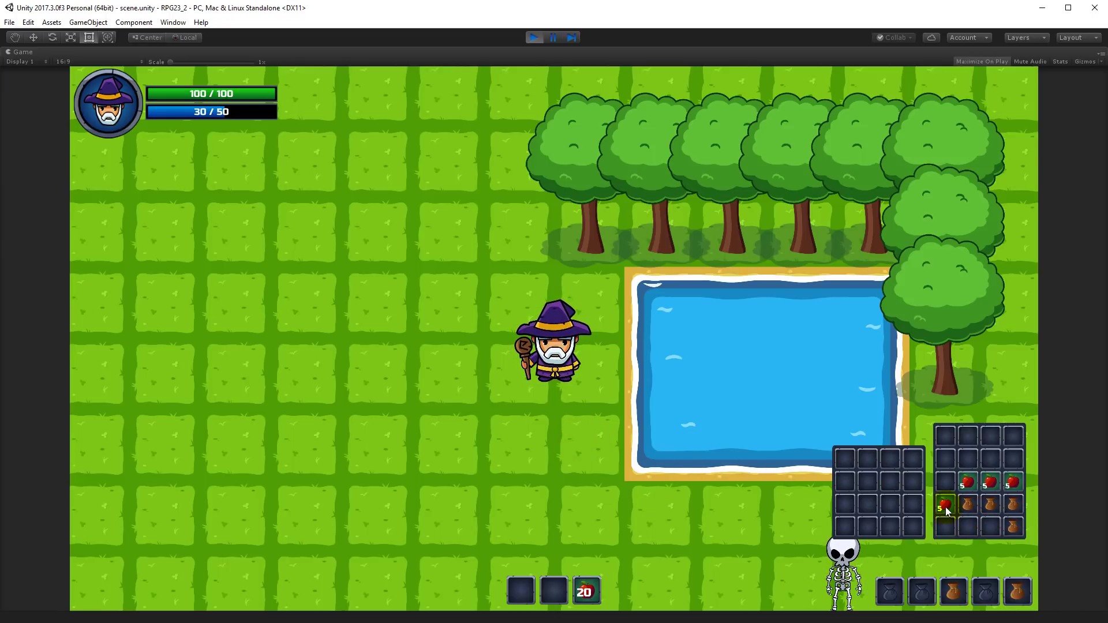
{"action": "left_click_drag", "start_coordinate": [946, 507], "coordinate": [531, 434]}
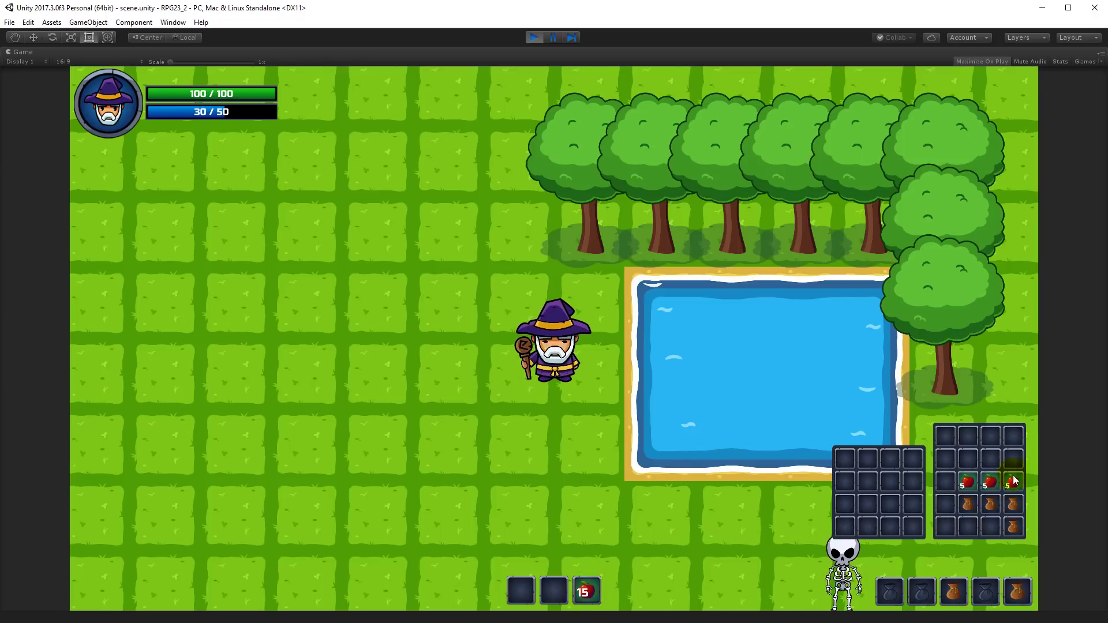
{"action": "left_click_drag", "start_coordinate": [968, 482], "coordinate": [898, 428]}
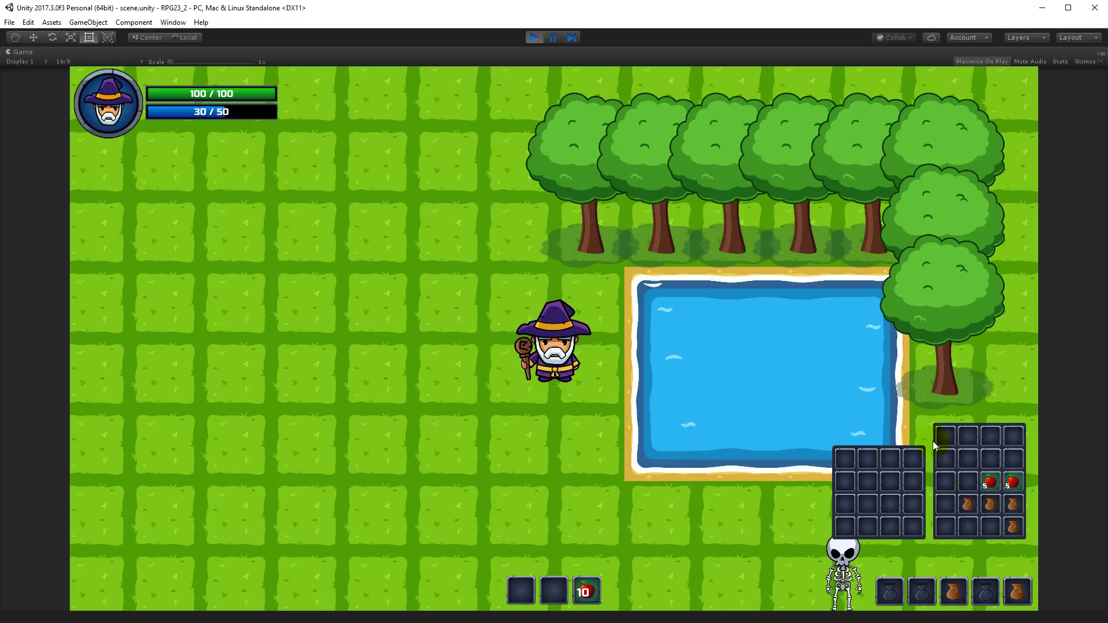
{"action": "left_click_drag", "start_coordinate": [990, 482], "coordinate": [508, 446]}
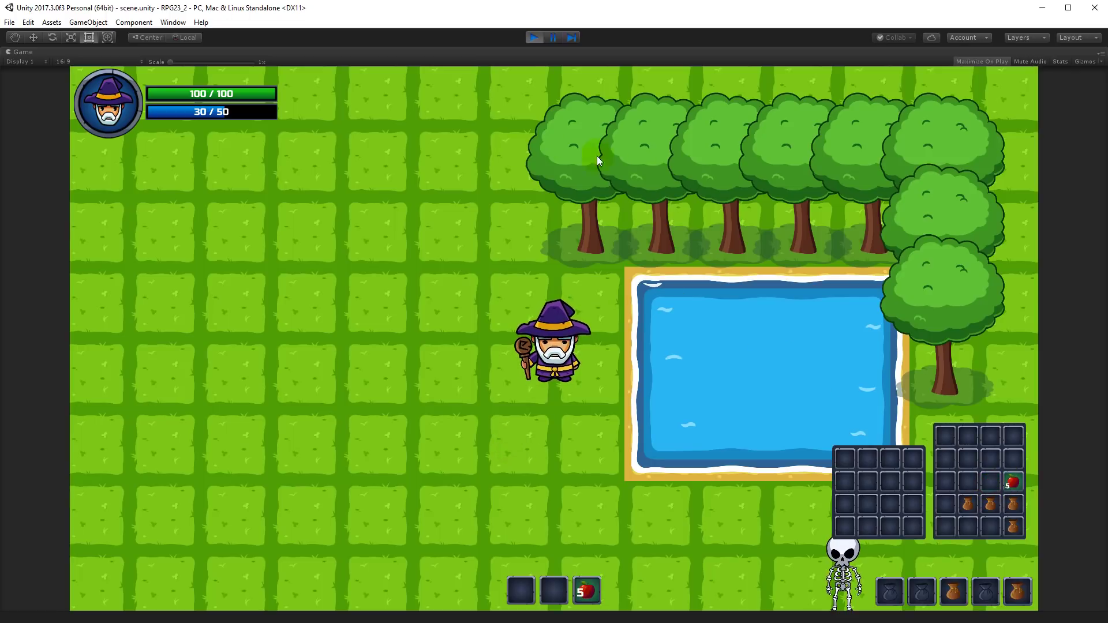
{"action": "left_click_drag", "start_coordinate": [971, 504], "coordinate": [452, 456]}
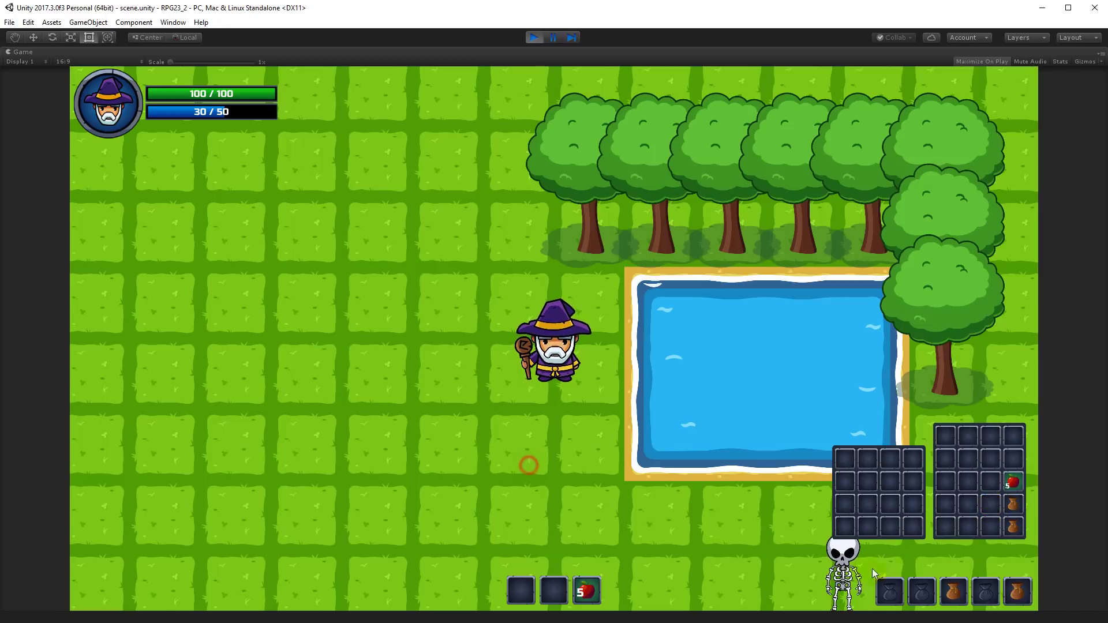
Move the 16-slot bag from the third to the fourth bag-bar slot, and transfer a bag item into it from the 20-slot bag
{"action": "left_click", "coordinate": [955, 592]}
{"action": "left_click", "coordinate": [956, 592]}
{"action": "left_click_drag", "start_coordinate": [956, 592], "coordinate": [944, 528]}
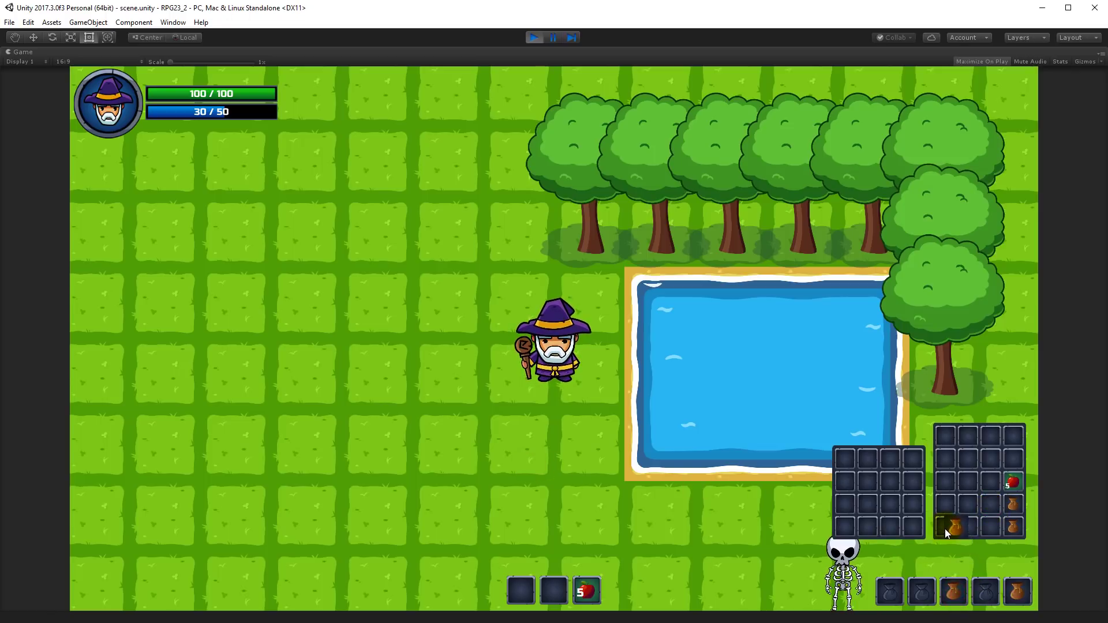
{"action": "right_click", "coordinate": [943, 526]}
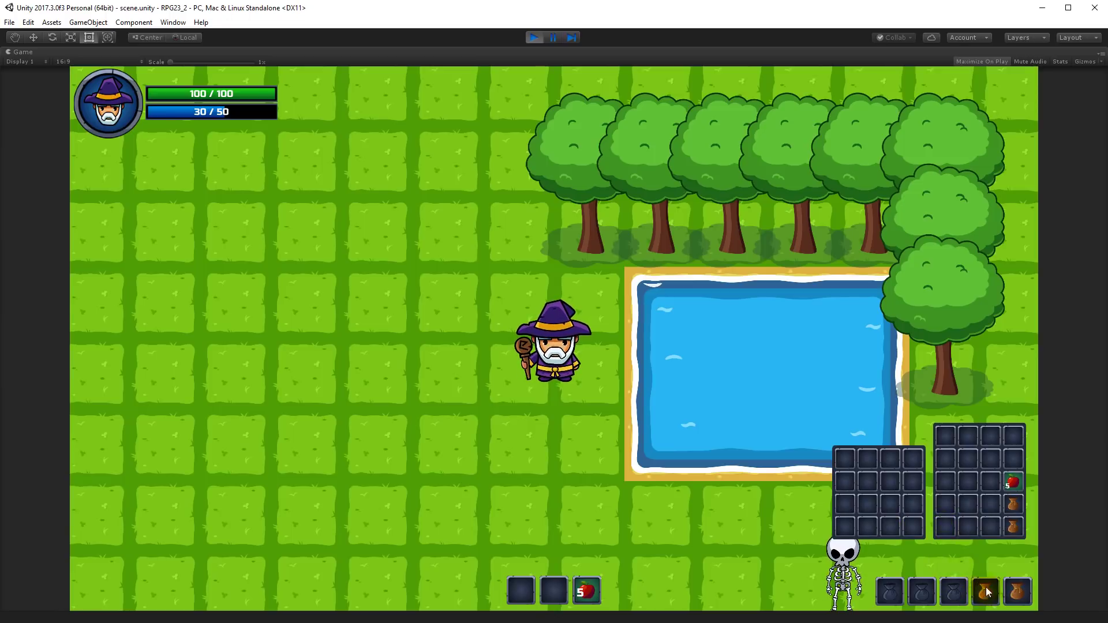
{"action": "left_click", "coordinate": [999, 597]}
{"action": "left_click", "coordinate": [999, 597]}
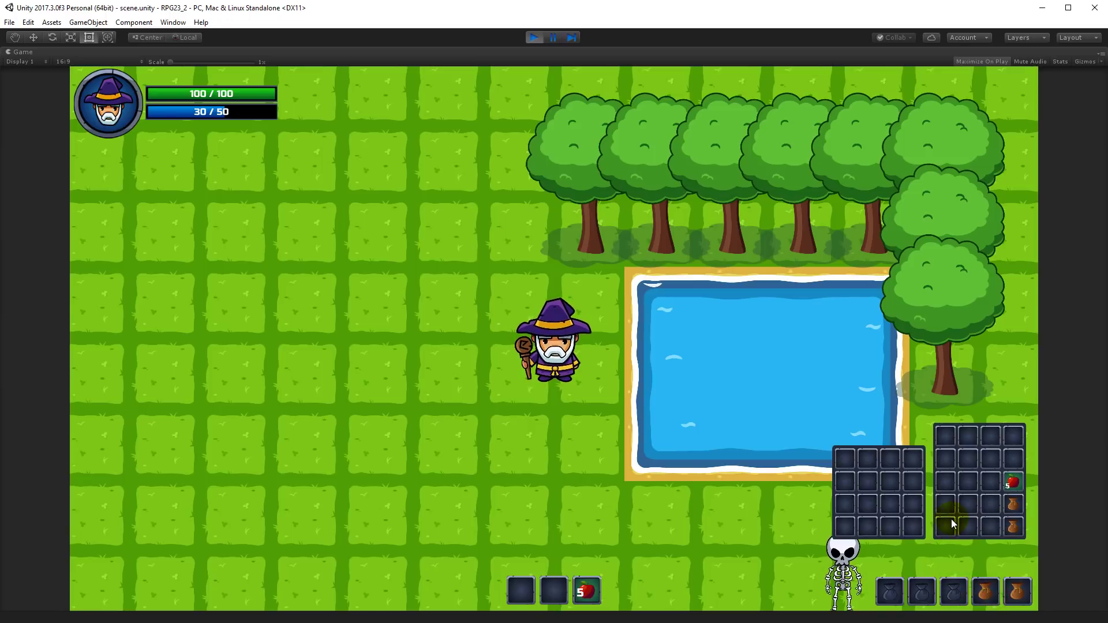
{"action": "left_click_drag", "start_coordinate": [1013, 524], "coordinate": [894, 467]}
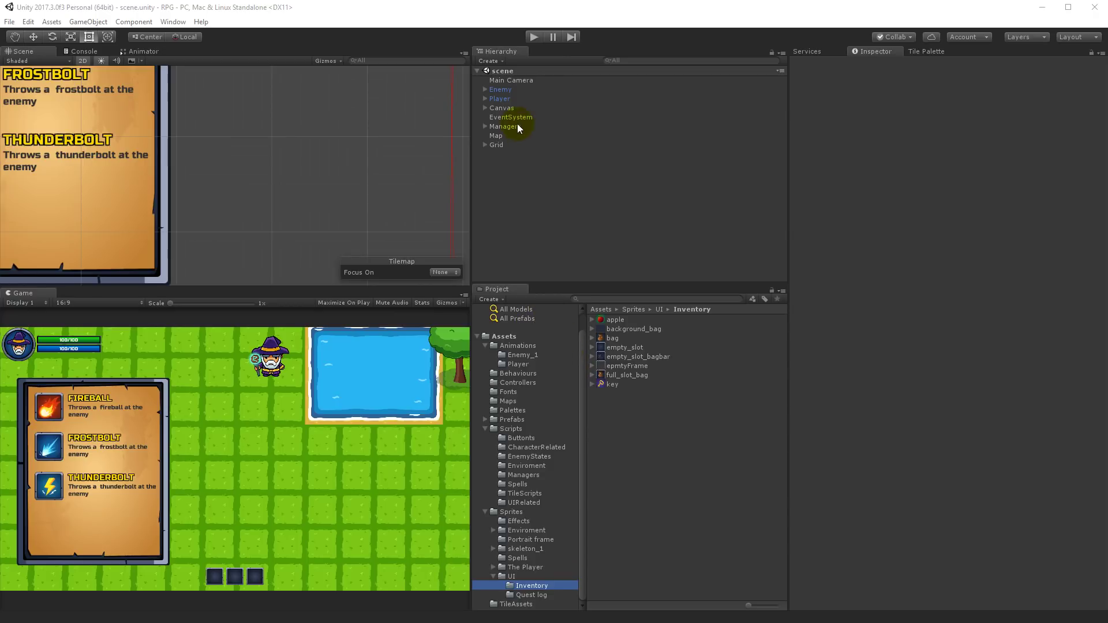
Add a UI Image as a child of the Canvas and name it Inventory
{"action": "left_click", "coordinate": [486, 108]}
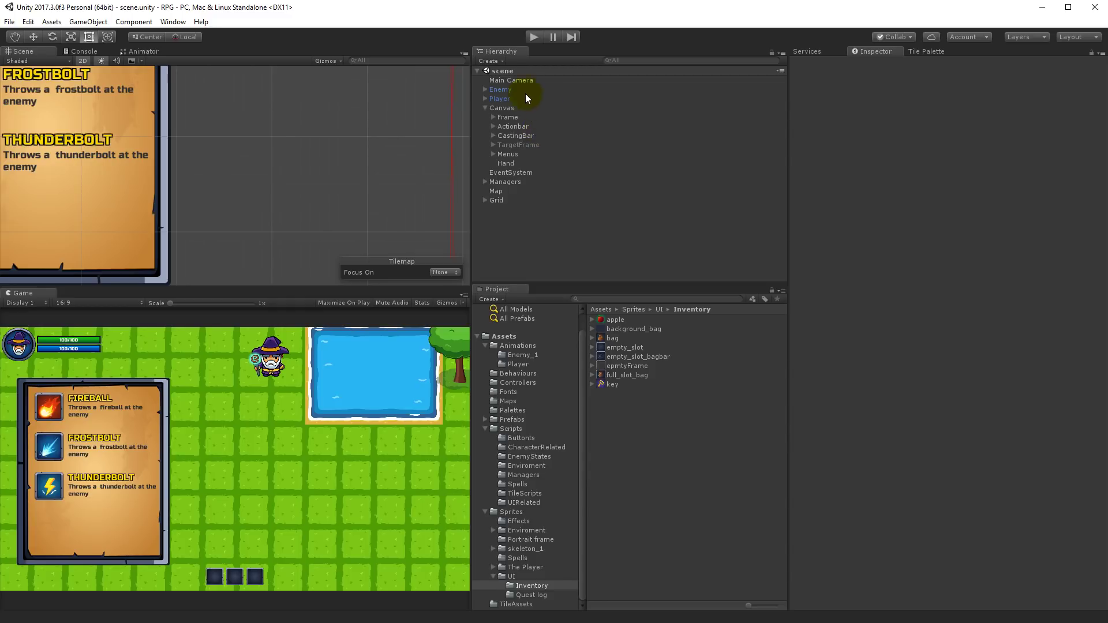
{"action": "right_click", "coordinate": [497, 106]}
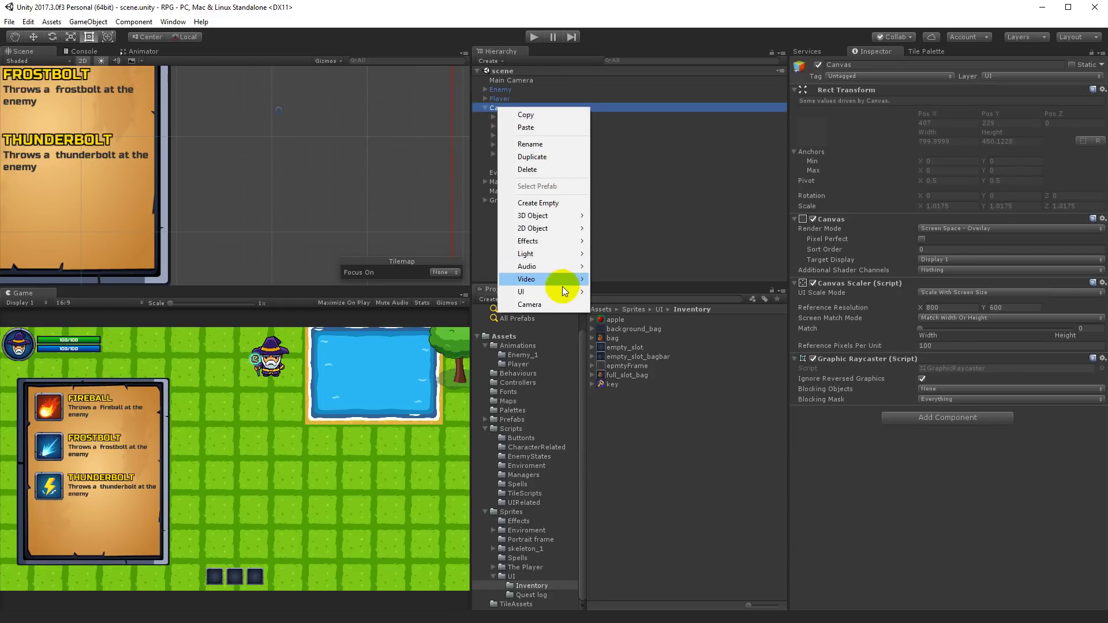
{"action": "mouse_move", "coordinate": [555, 294]}
{"action": "left_click", "coordinate": [616, 304]}
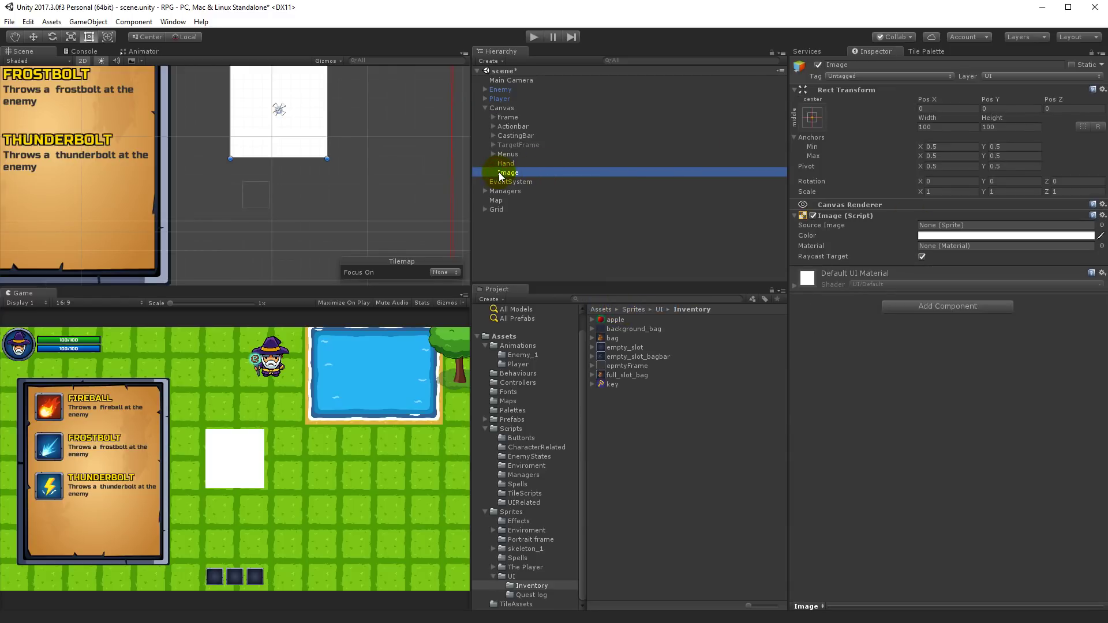
{"action": "left_click", "coordinate": [844, 64]}
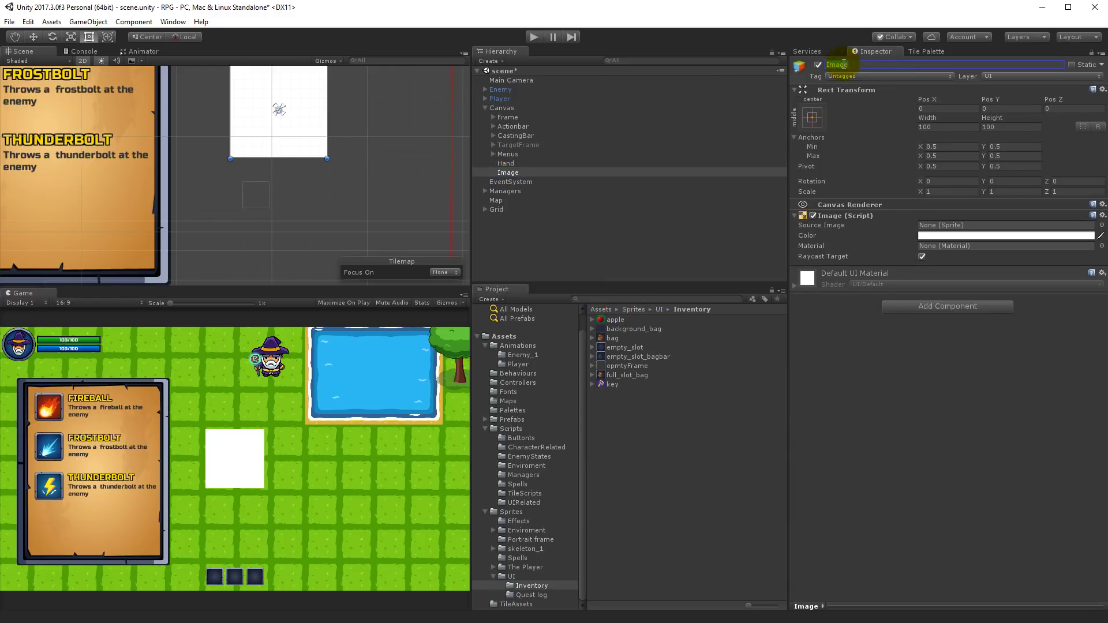
{"action": "type", "text": "Inventory"}
{"action": "key", "text": "Return"}
Add a UI Image as a child of Inventory and name it Bag
{"action": "right_click", "coordinate": [510, 176]}
{"action": "mouse_move", "coordinate": [566, 358]}
{"action": "left_click", "coordinate": [646, 372]}
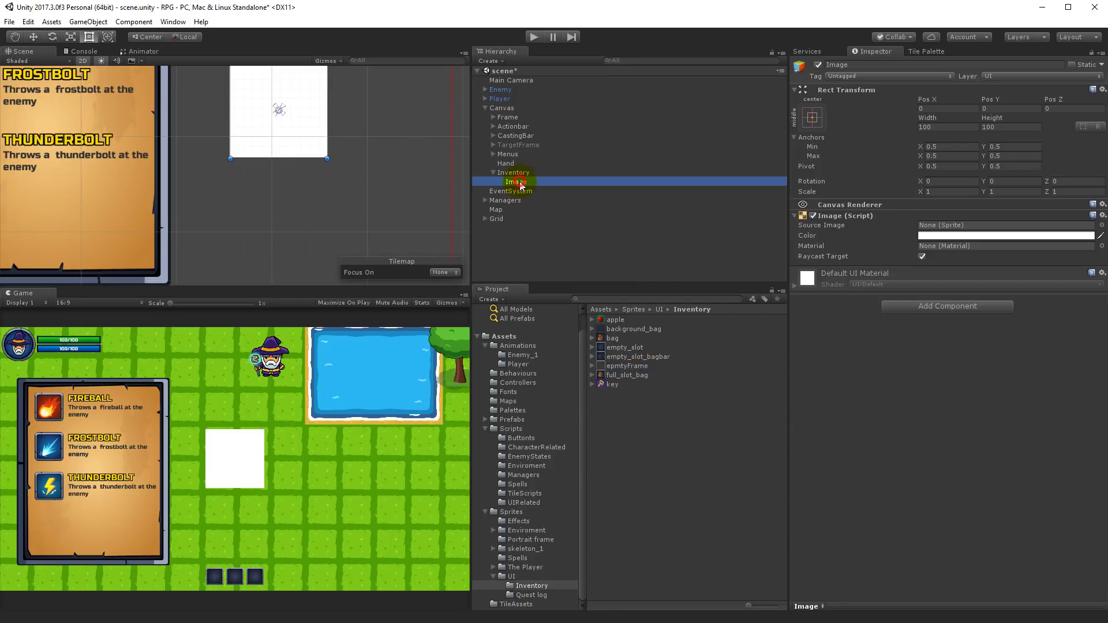
{"action": "type", "text": "Bag"}
{"action": "key", "text": "Return"}
Add a UI Image as a child of Bag and name it Slot
{"action": "right_click", "coordinate": [512, 181]}
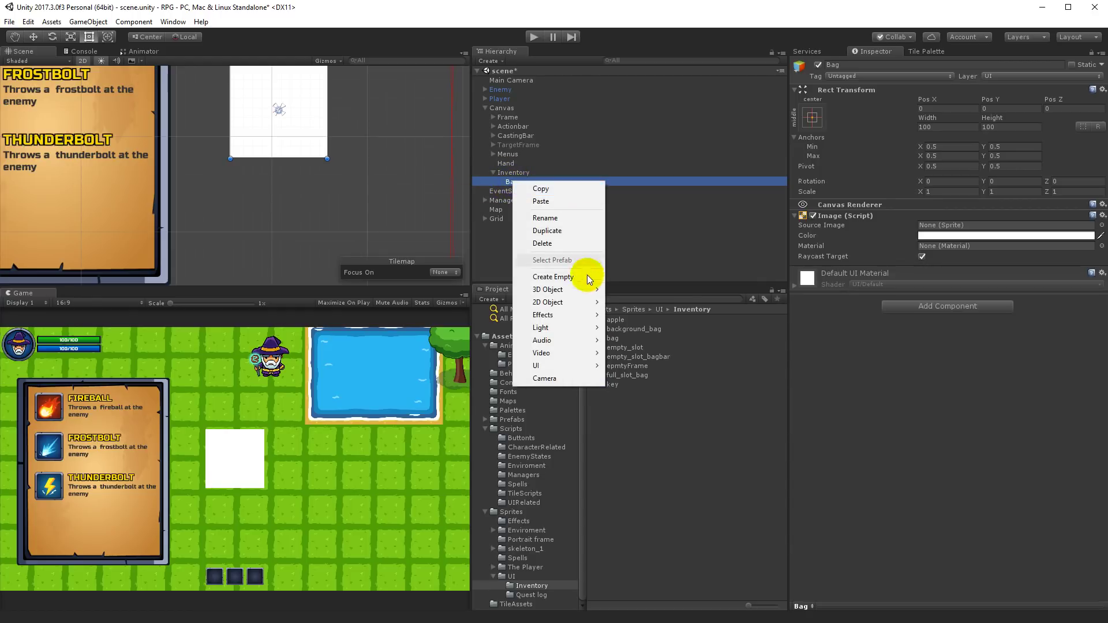
{"action": "mouse_move", "coordinate": [557, 364]}
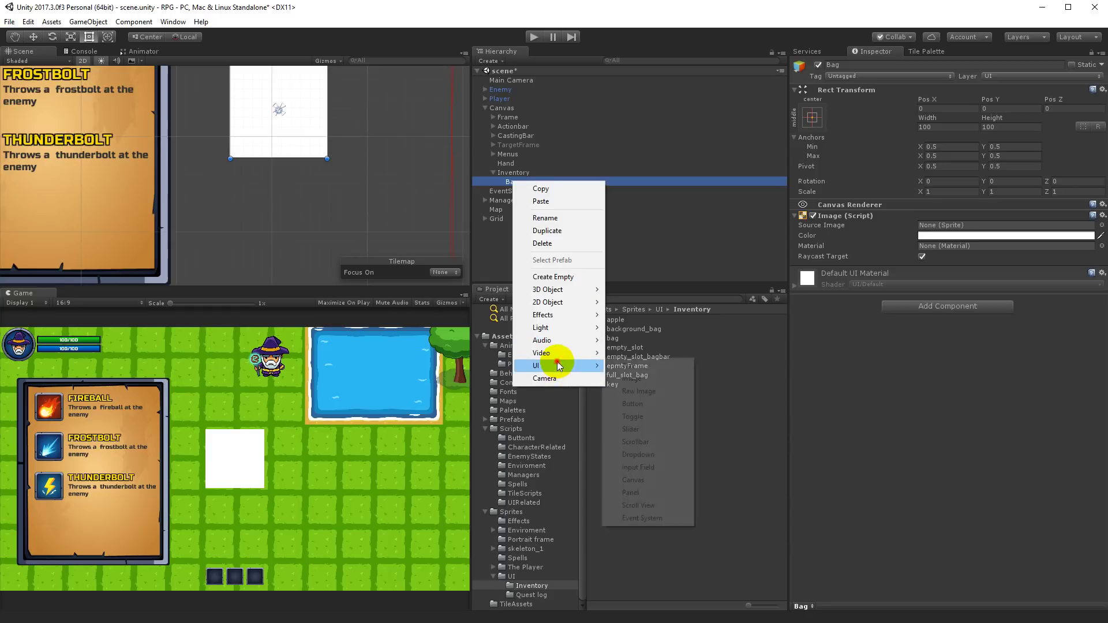
{"action": "left_click", "coordinate": [651, 382]}
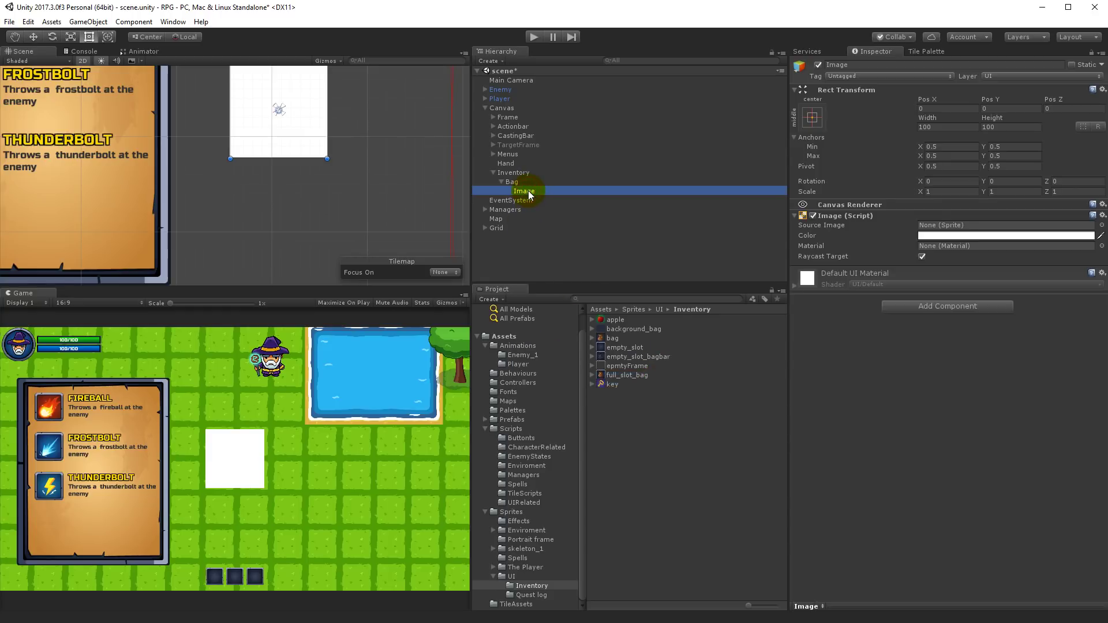
{"action": "key", "text": "F2"}
{"action": "type", "text": "Slot"}
{"action": "key", "text": "Return"}
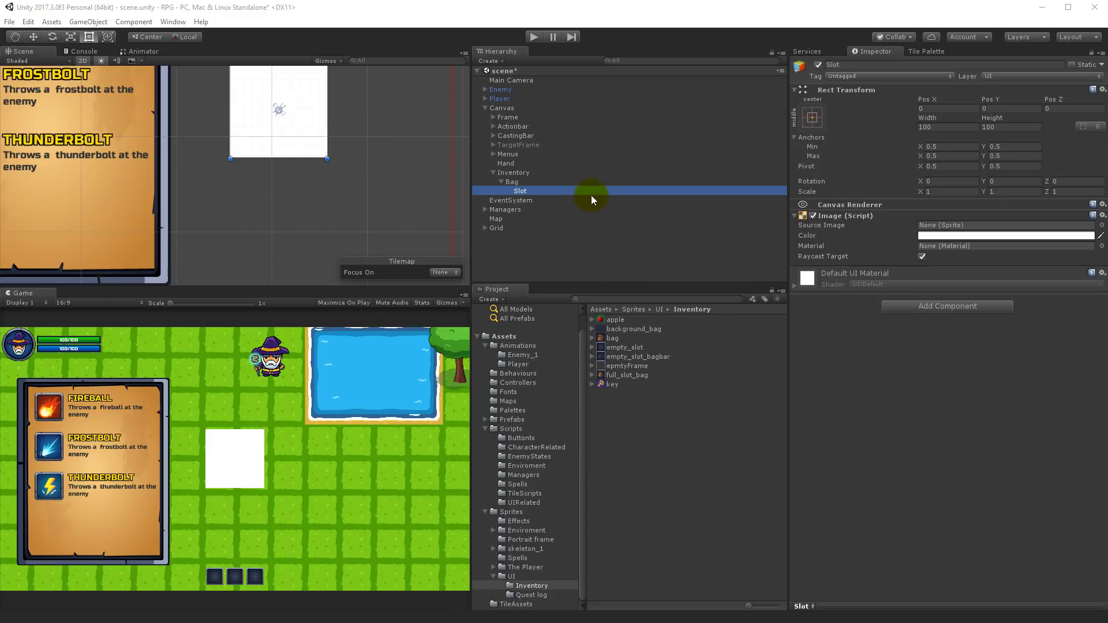
Remove the Image (Script) component from the Inventory object
{"action": "left_click", "coordinate": [516, 182]}
{"action": "left_click", "coordinate": [514, 173]}
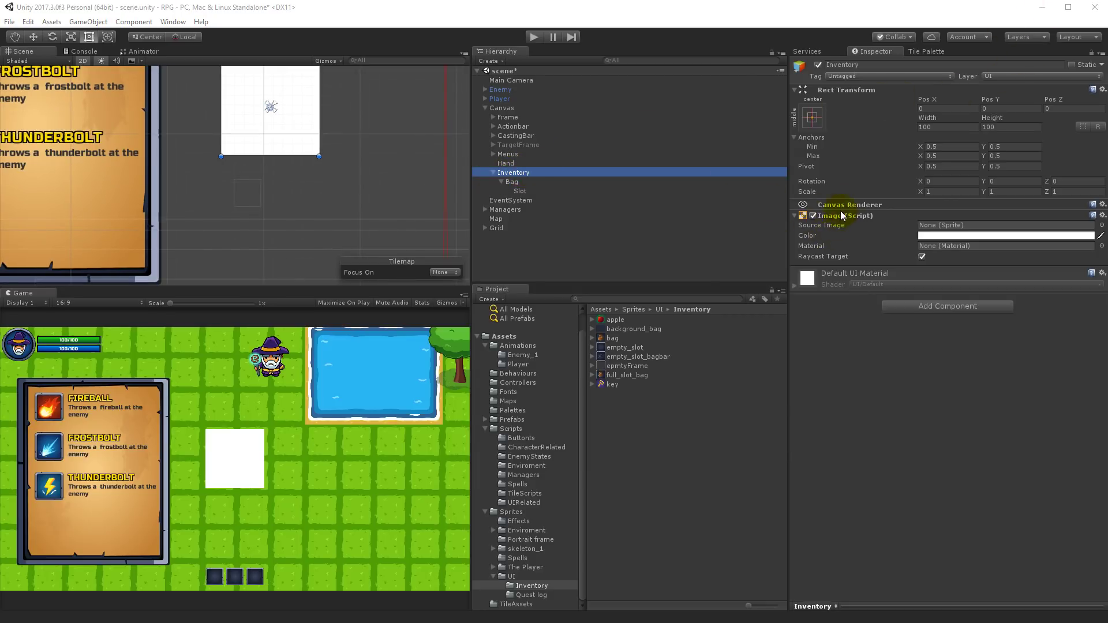
{"action": "left_click", "coordinate": [524, 176]}
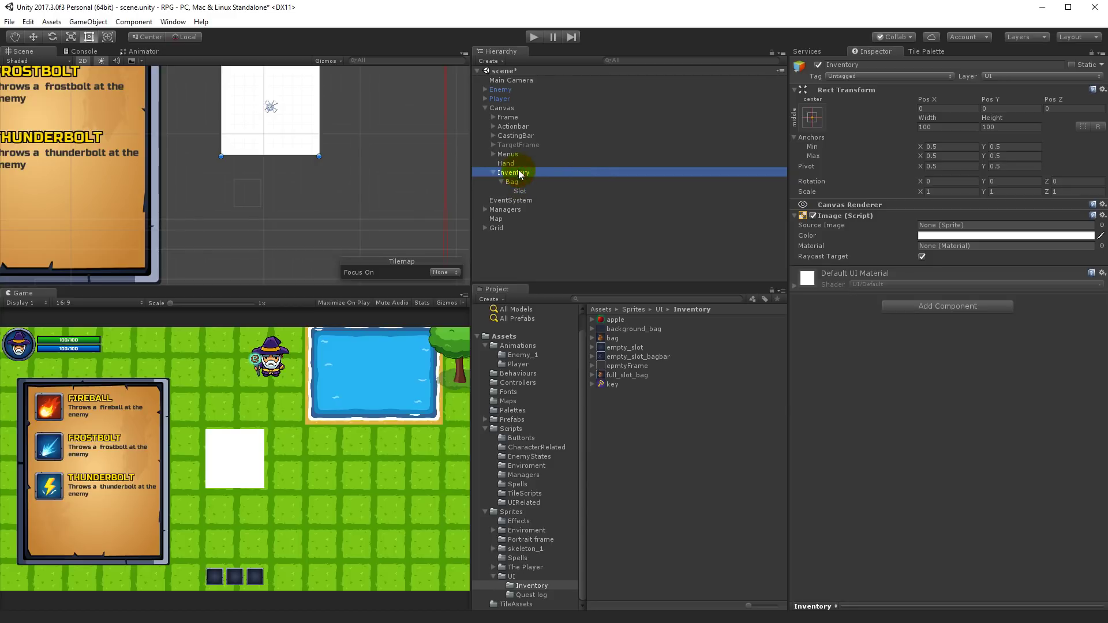
{"action": "right_click", "coordinate": [840, 217]}
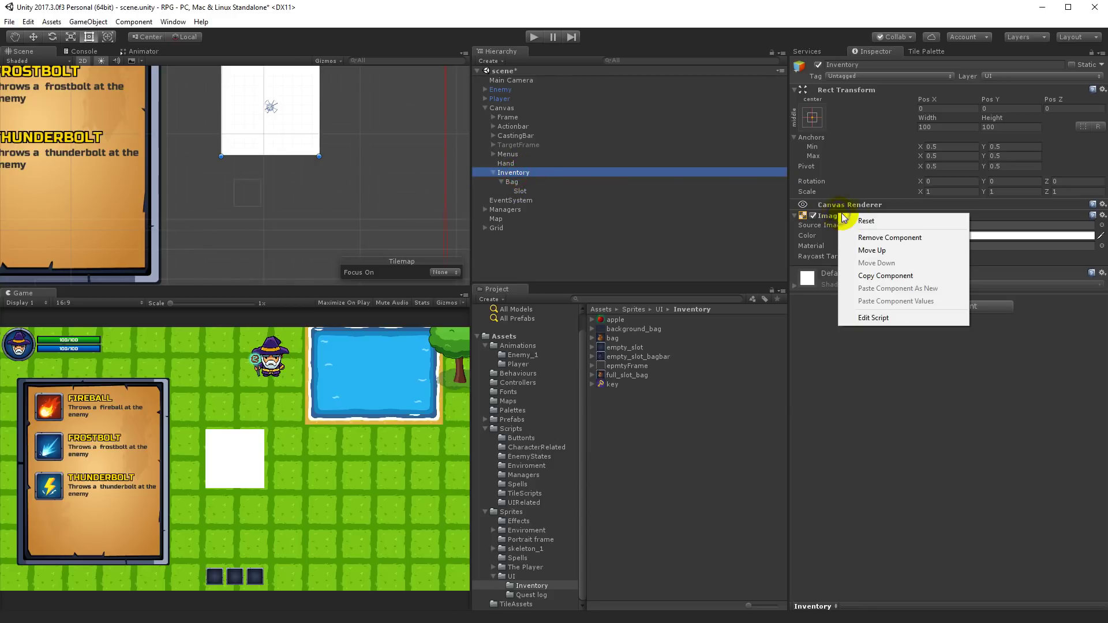
{"action": "left_click", "coordinate": [901, 237]}
Disable the Image components of the Bag and Slot objects
{"action": "left_click", "coordinate": [512, 182]}
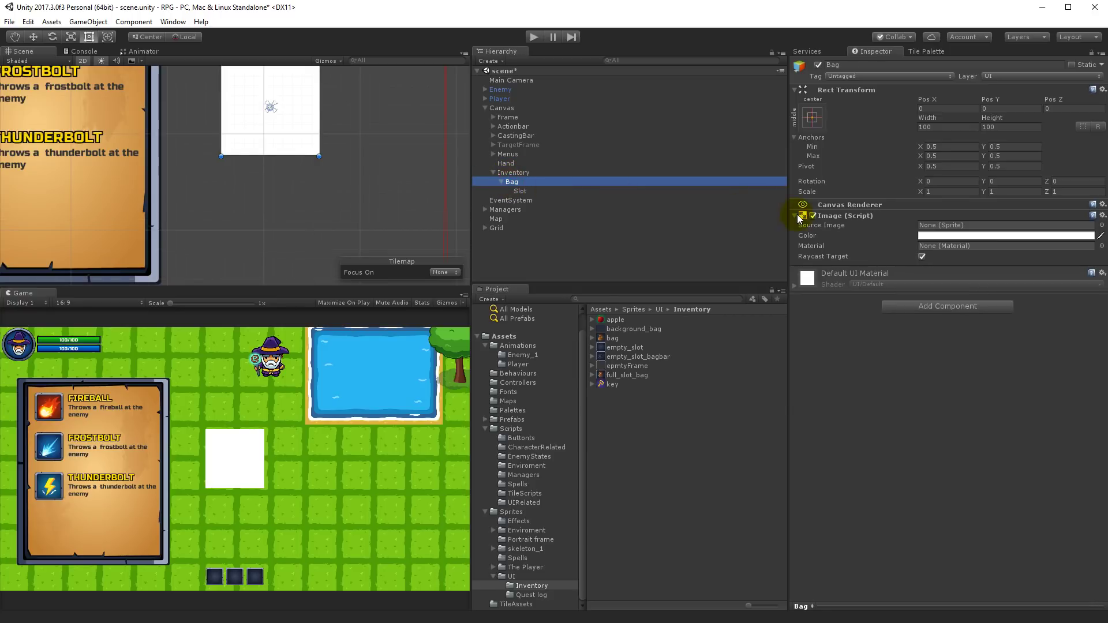
{"action": "left_click", "coordinate": [816, 215]}
{"action": "left_click", "coordinate": [530, 192]}
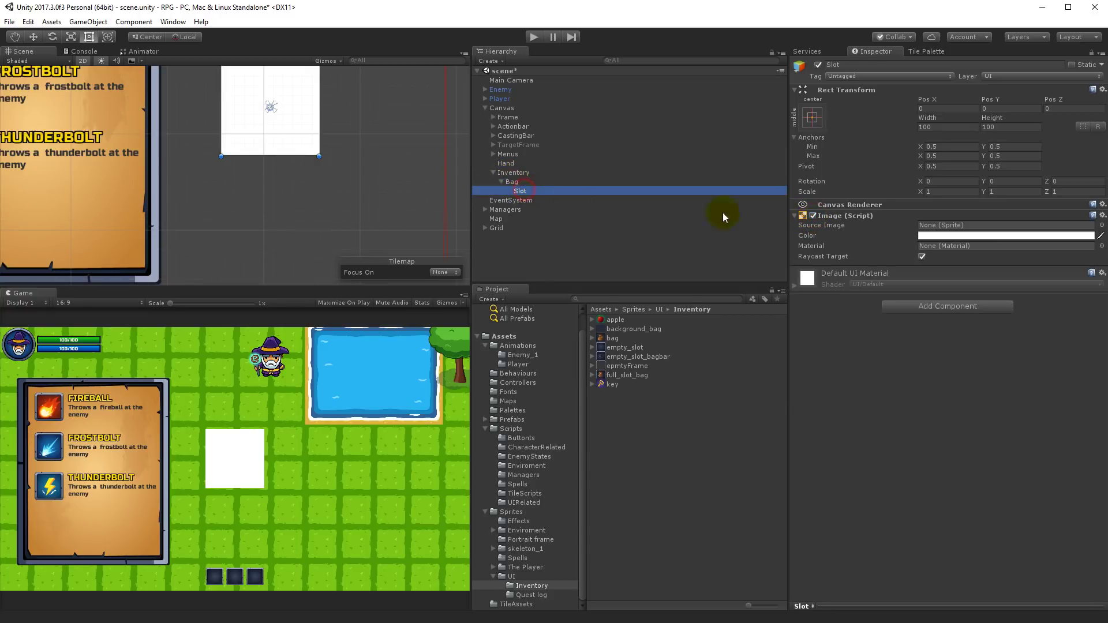
{"action": "left_click", "coordinate": [812, 216]}
Move the Inventory rectangle to the canvas's upper-right corner and enlarge it down and leftward to about 324 by 386
{"action": "left_click", "coordinate": [513, 172]}
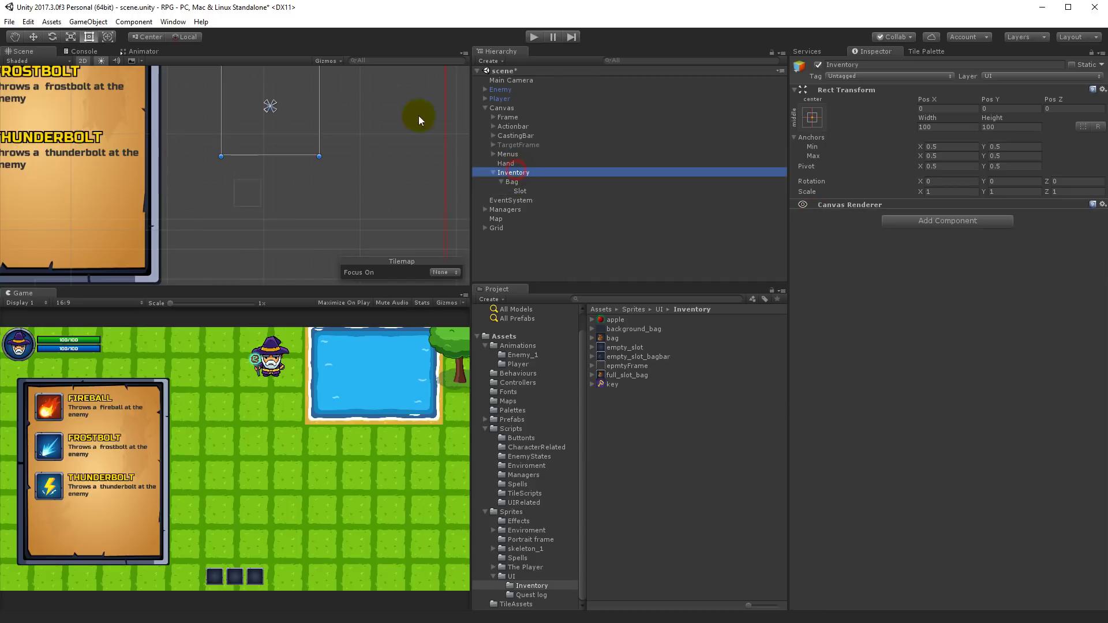
{"action": "scroll", "coordinate": [330, 89], "scroll_direction": "down", "scroll_amount": 5}
{"action": "scroll", "coordinate": [338, 154], "scroll_direction": "down", "scroll_amount": 6}
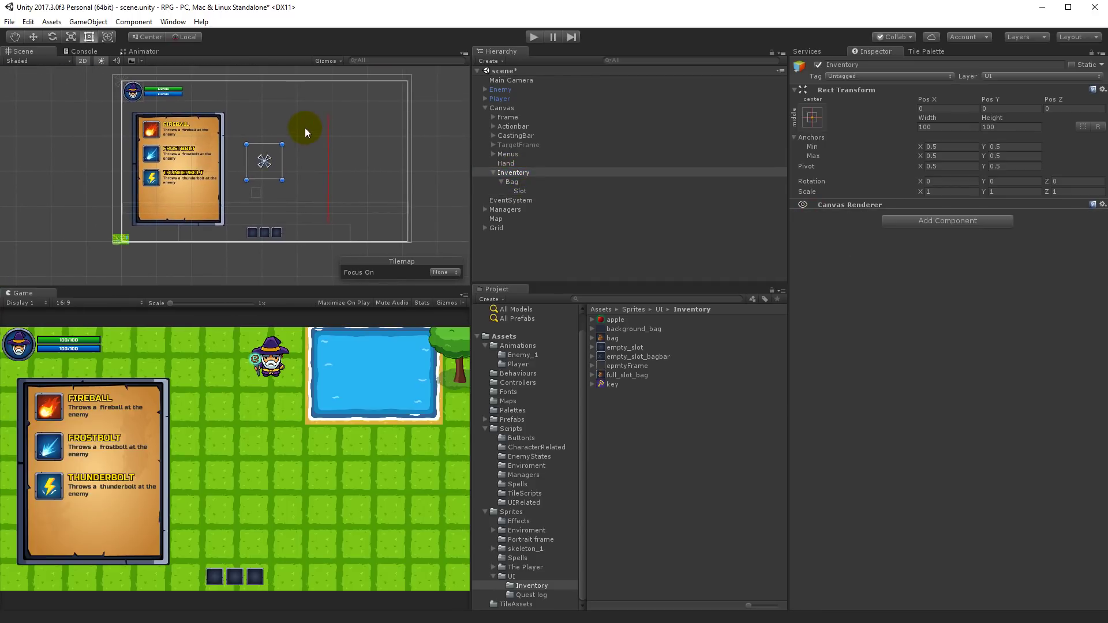
{"action": "left_click_drag", "start_coordinate": [274, 157], "coordinate": [400, 93]}
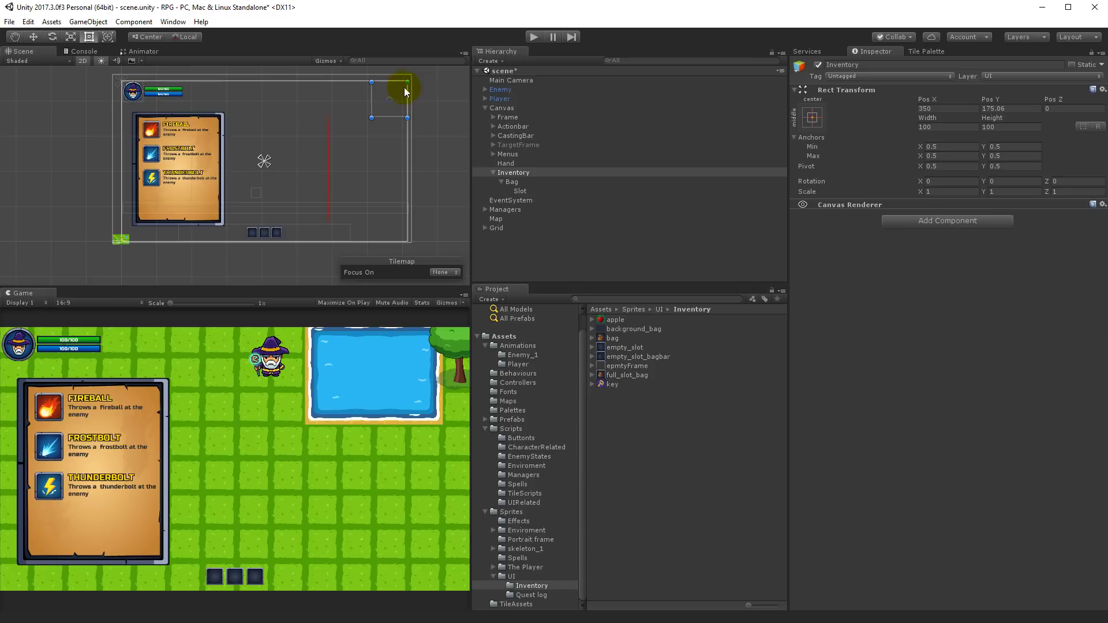
{"action": "left_click_drag", "start_coordinate": [395, 116], "coordinate": [379, 218]}
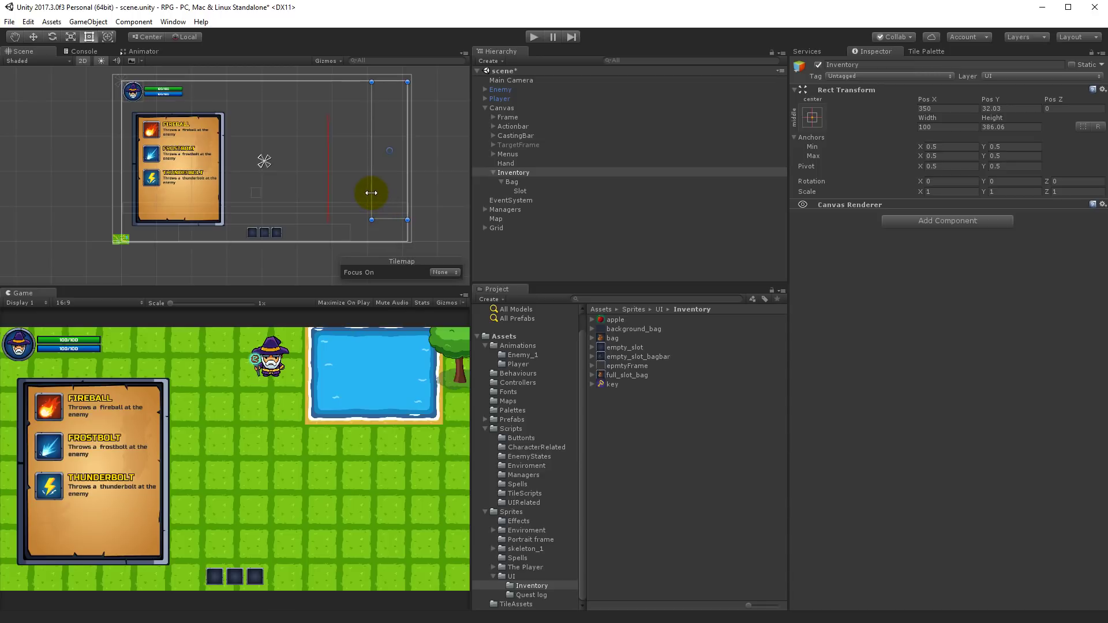
{"action": "left_click_drag", "start_coordinate": [371, 192], "coordinate": [291, 192]}
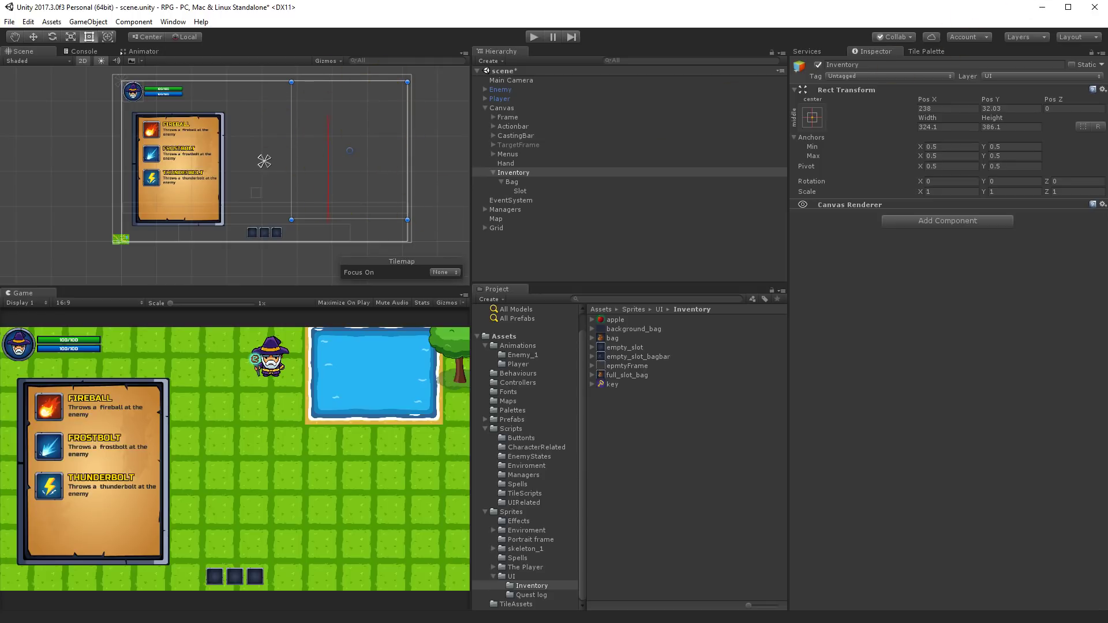
Enable the Bag's image with the background_bag sprite, and place it in Inventory's lower-right area at about 139 by 98
{"action": "left_click", "coordinate": [517, 183]}
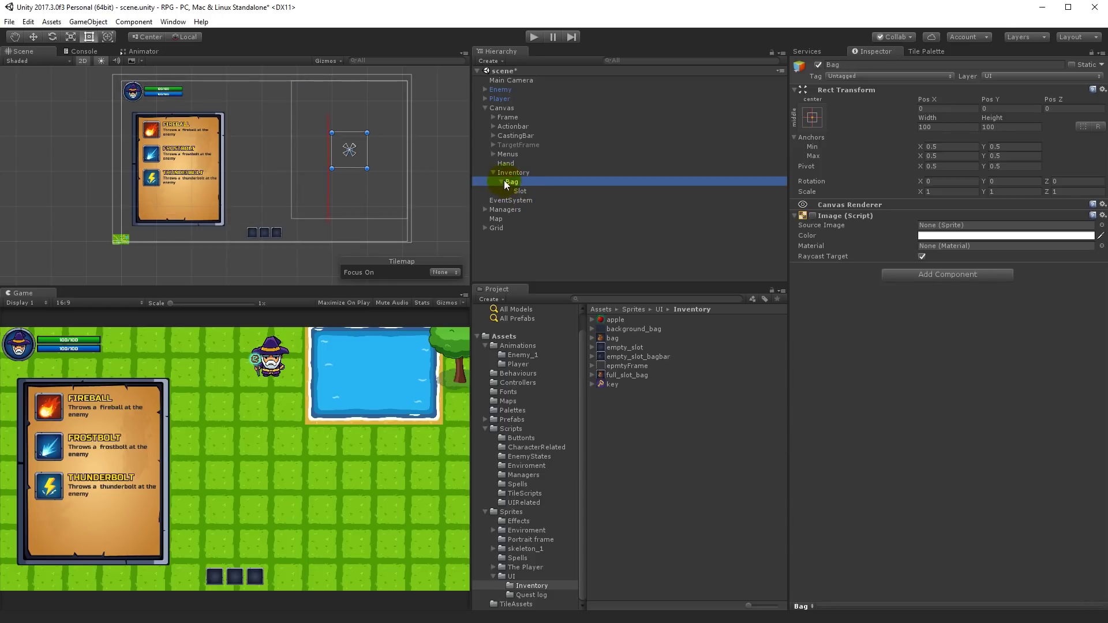
{"action": "left_click", "coordinate": [813, 216]}
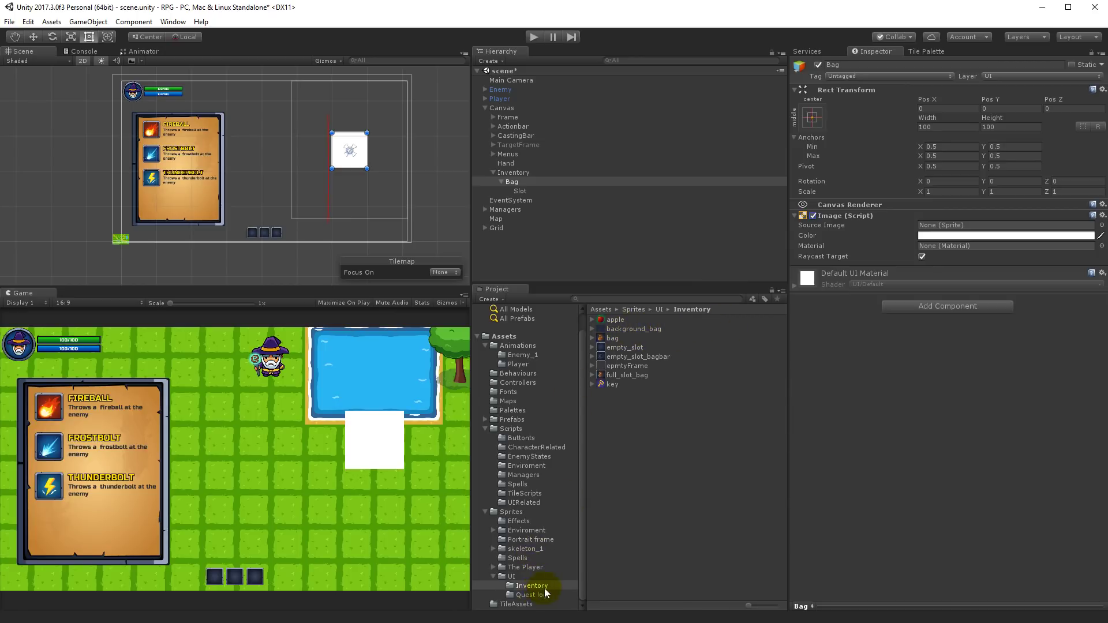
{"action": "left_click_drag", "start_coordinate": [633, 332], "coordinate": [940, 228]}
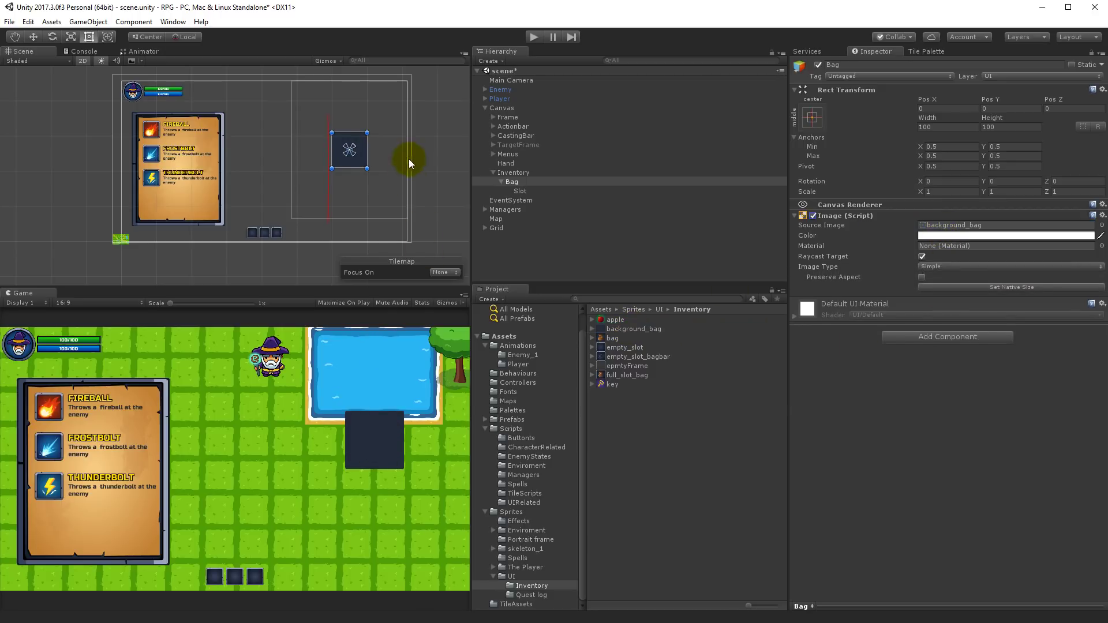
{"action": "left_click_drag", "start_coordinate": [367, 168], "coordinate": [391, 180]}
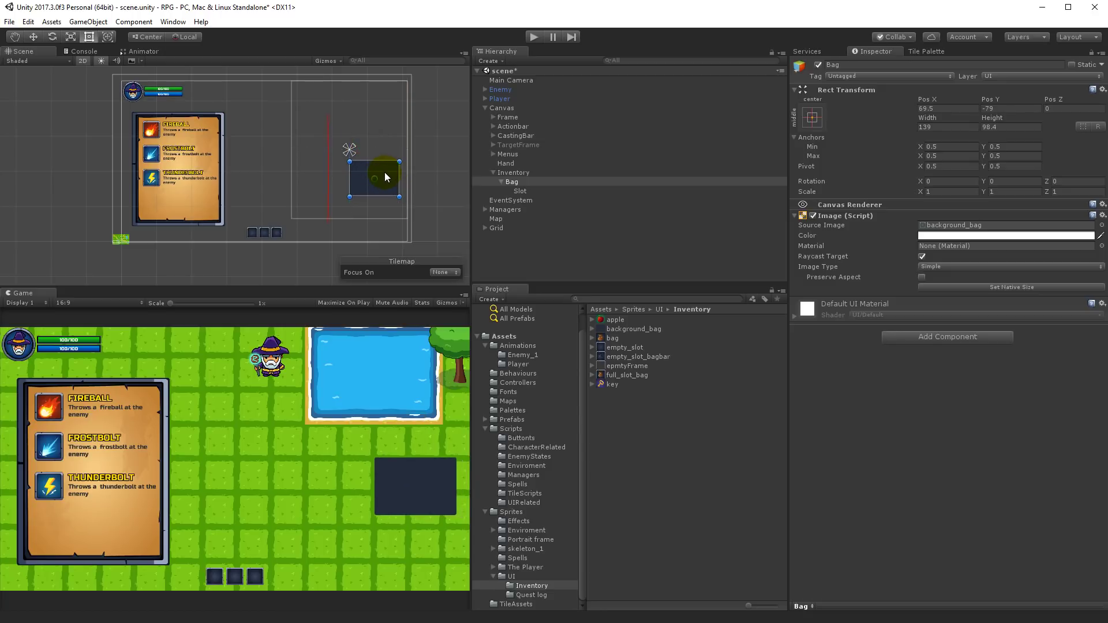
Move Slot below and left of the bag background, and enable its image with the empty_slot sprite
{"action": "left_click", "coordinate": [521, 193]}
{"action": "left_click_drag", "start_coordinate": [372, 178], "coordinate": [339, 216]}
{"action": "left_click", "coordinate": [813, 217]}
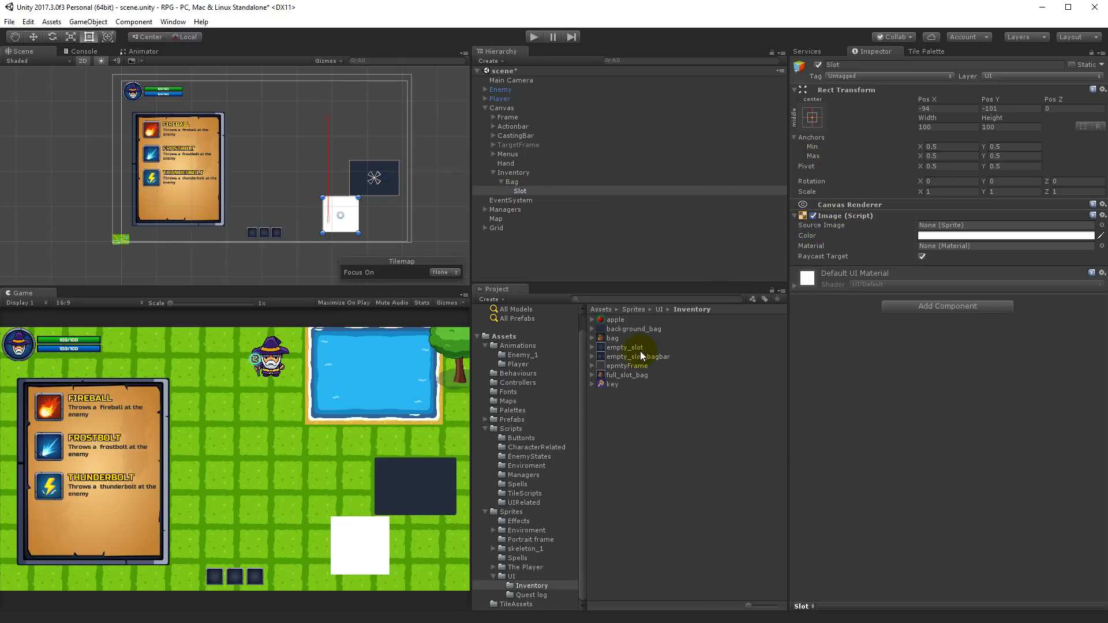
{"action": "left_click_drag", "start_coordinate": [624, 351], "coordinate": [935, 230]}
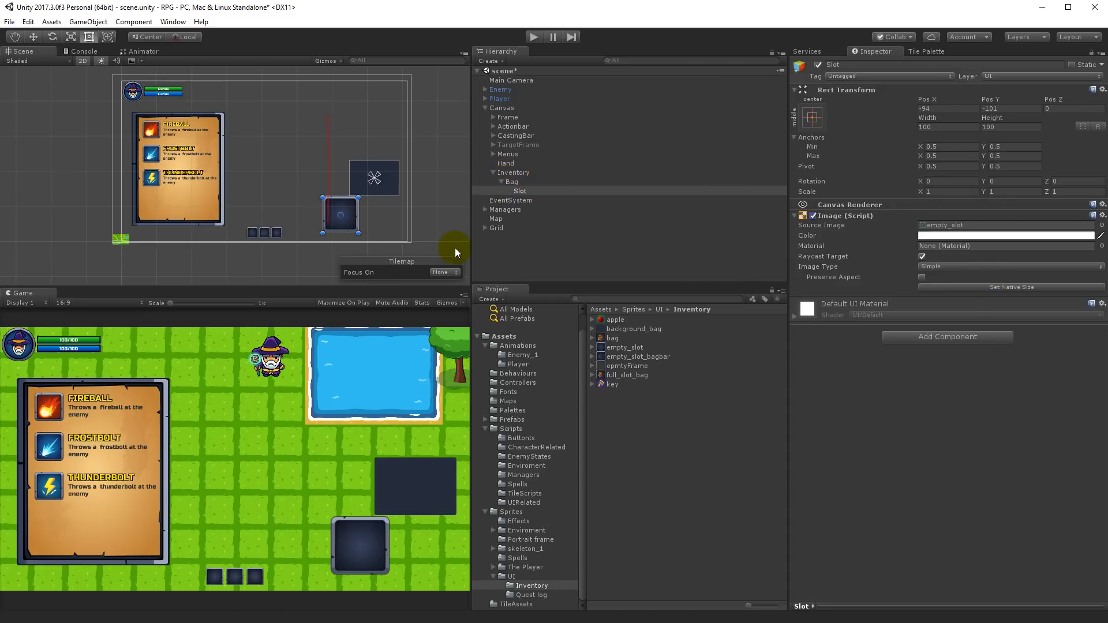
Shrink Slot to about 26 by 26 and centre it inside the bag background
{"action": "left_click_drag", "start_coordinate": [358, 233], "coordinate": [374, 178]}
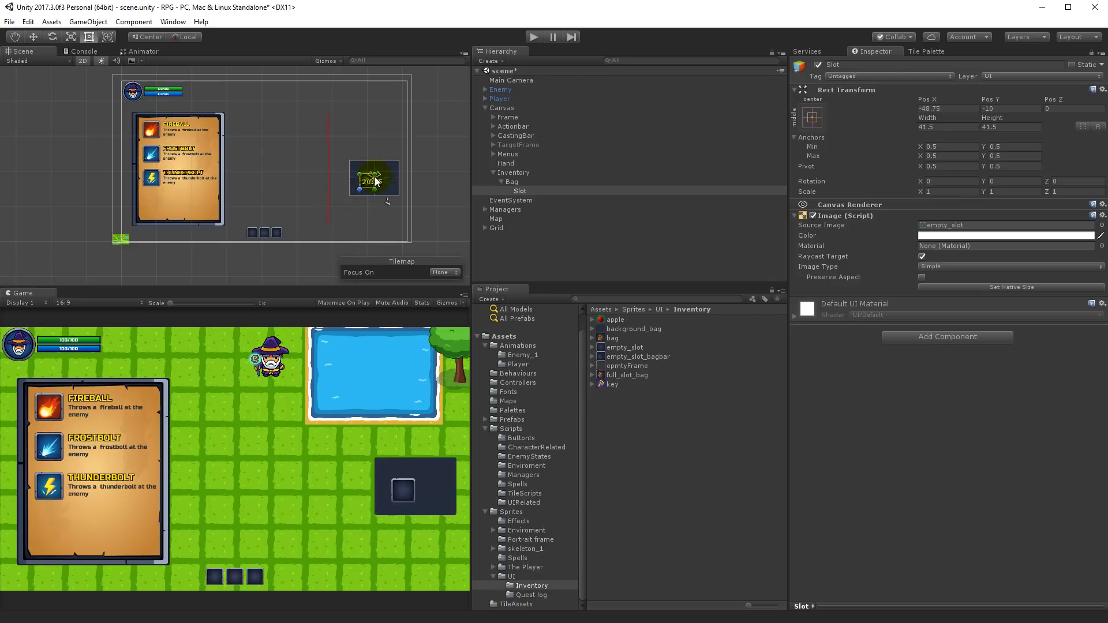
{"action": "scroll", "coordinate": [310, 237], "scroll_direction": "up", "scroll_amount": 5}
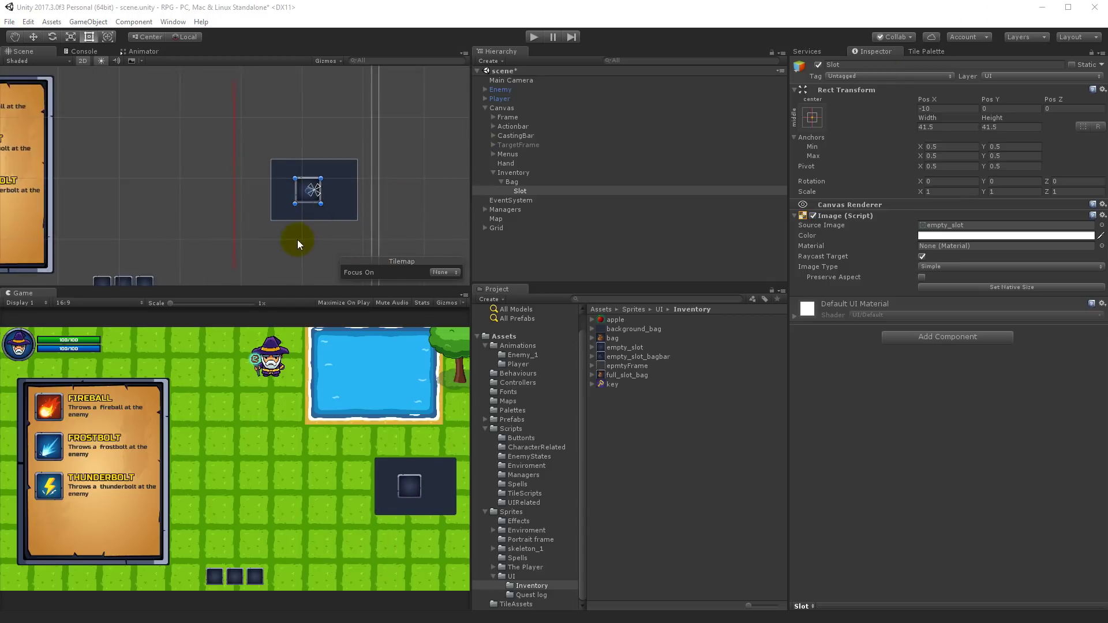
{"action": "left_click_drag", "start_coordinate": [324, 186], "coordinate": [283, 173]}
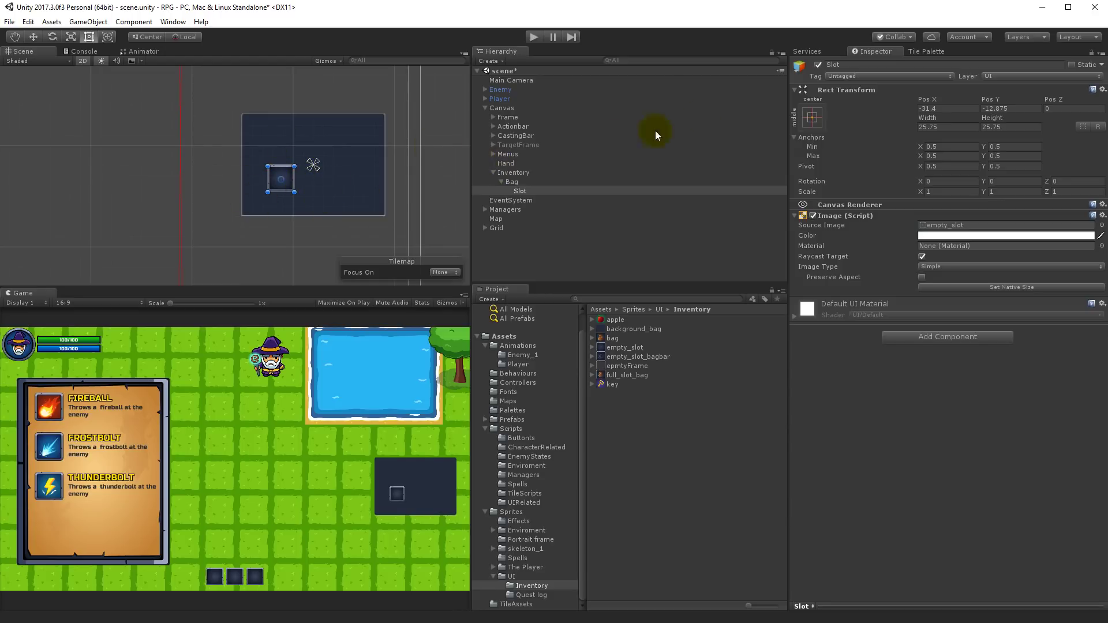
{"action": "left_click_drag", "start_coordinate": [281, 177], "coordinate": [311, 159]}
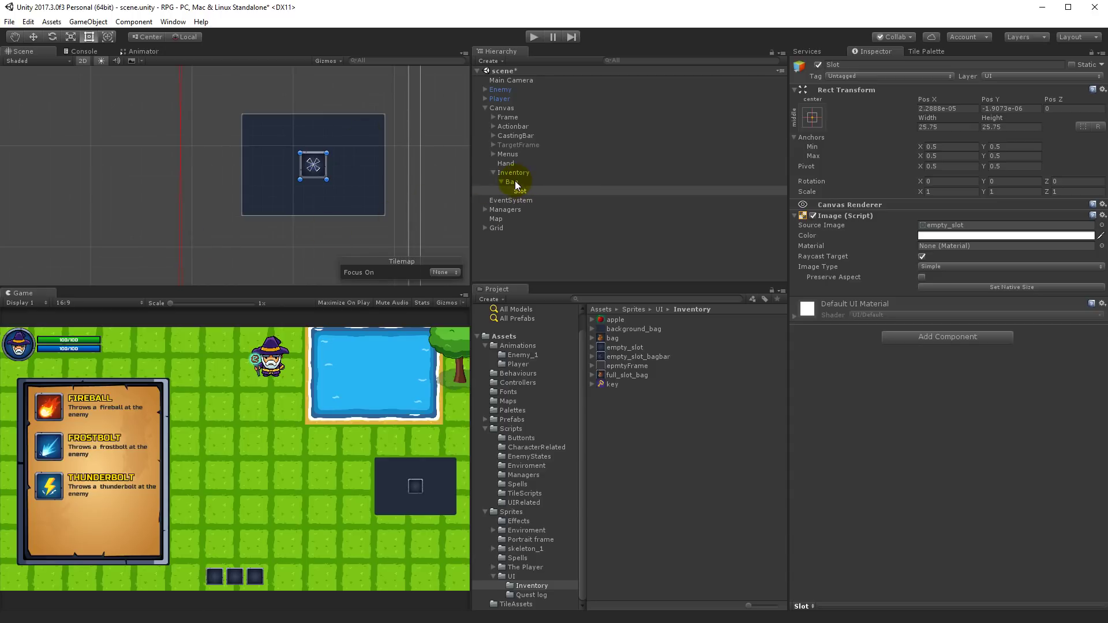
Add a Grid Layout Group component to the Bag object
{"action": "left_click", "coordinate": [513, 181]}
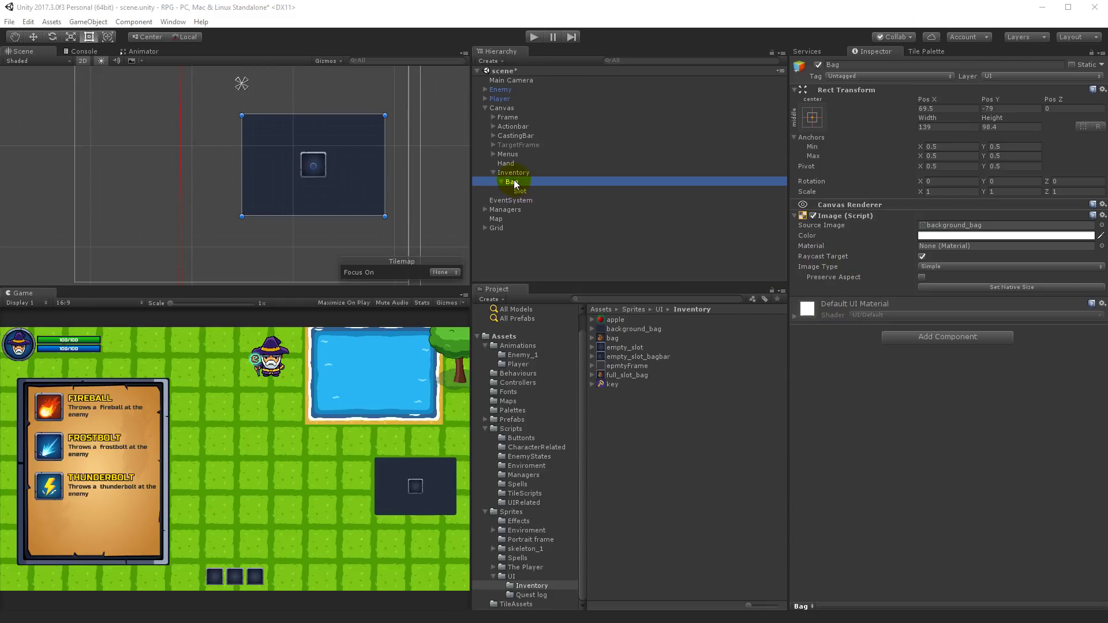
{"action": "left_click", "coordinate": [971, 342]}
{"action": "type", "text": "grid"}
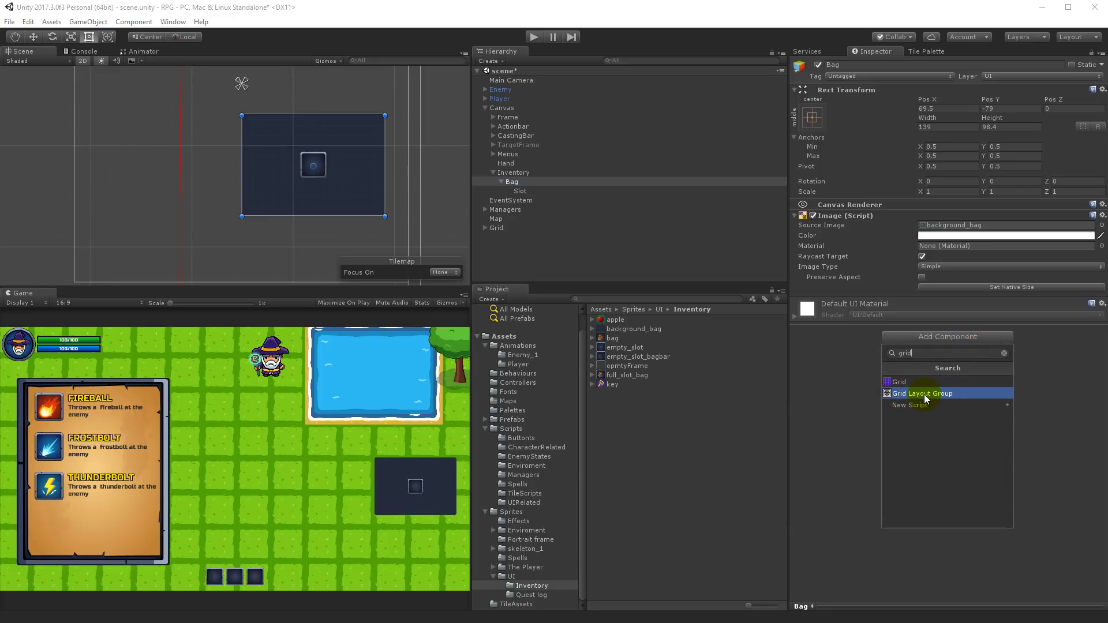
{"action": "left_click", "coordinate": [923, 393]}
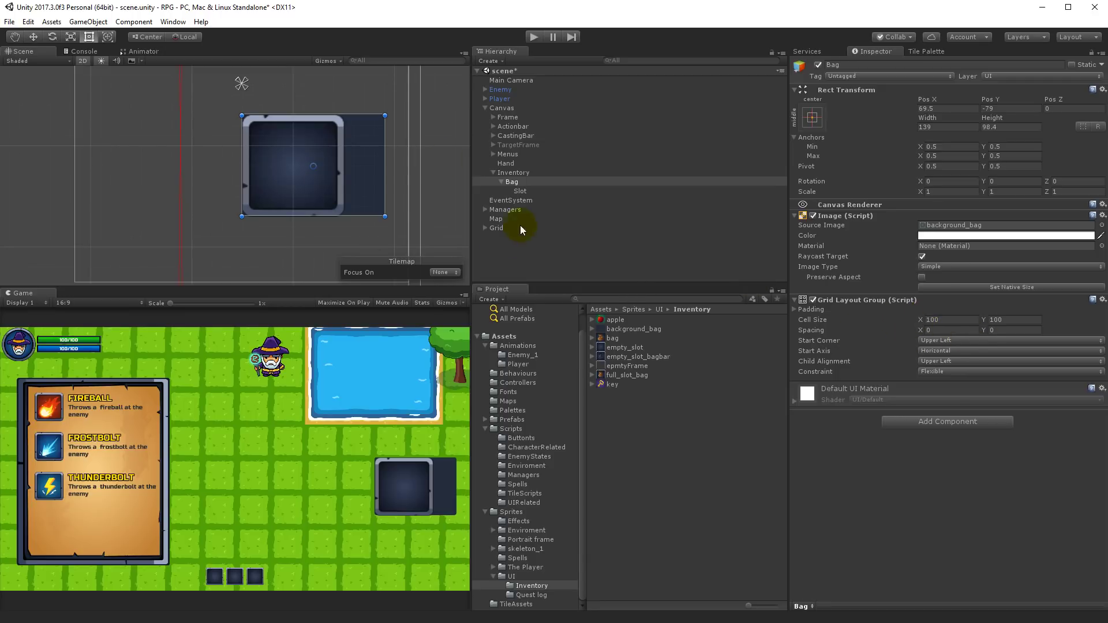
Set the Bag grid layout's left, right, top and bottom padding to 3
{"action": "left_click", "coordinate": [795, 310]}
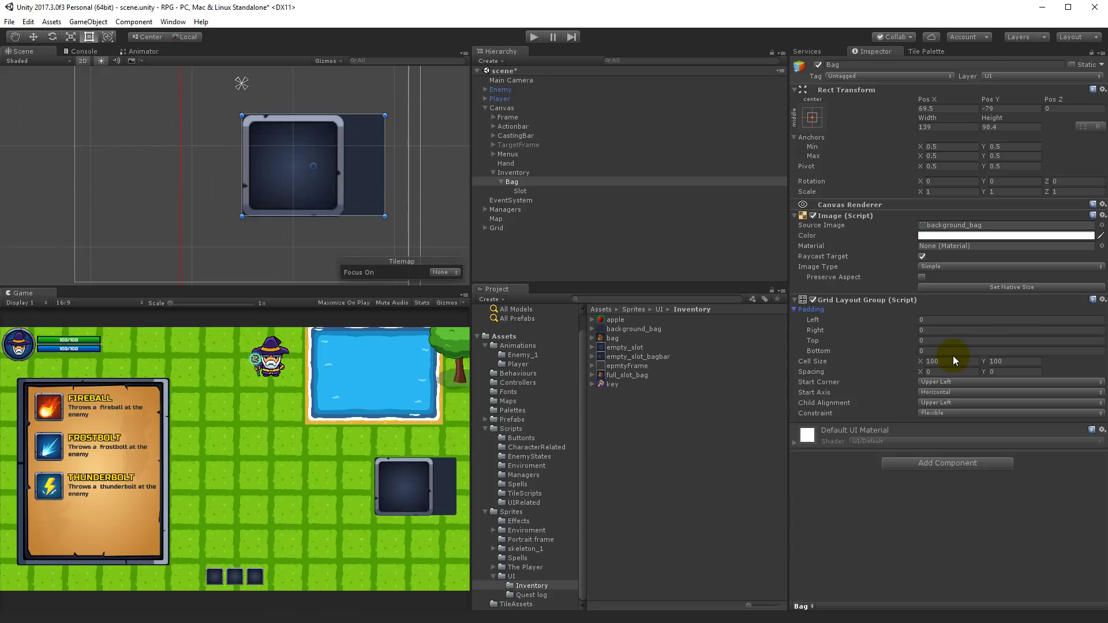
{"action": "left_click", "coordinate": [929, 319]}
{"action": "type", "text": "3"}
{"action": "left_click", "coordinate": [954, 331]}
{"action": "left_click", "coordinate": [931, 346]}
{"action": "type", "text": "3"}
{"action": "left_click", "coordinate": [943, 349]}
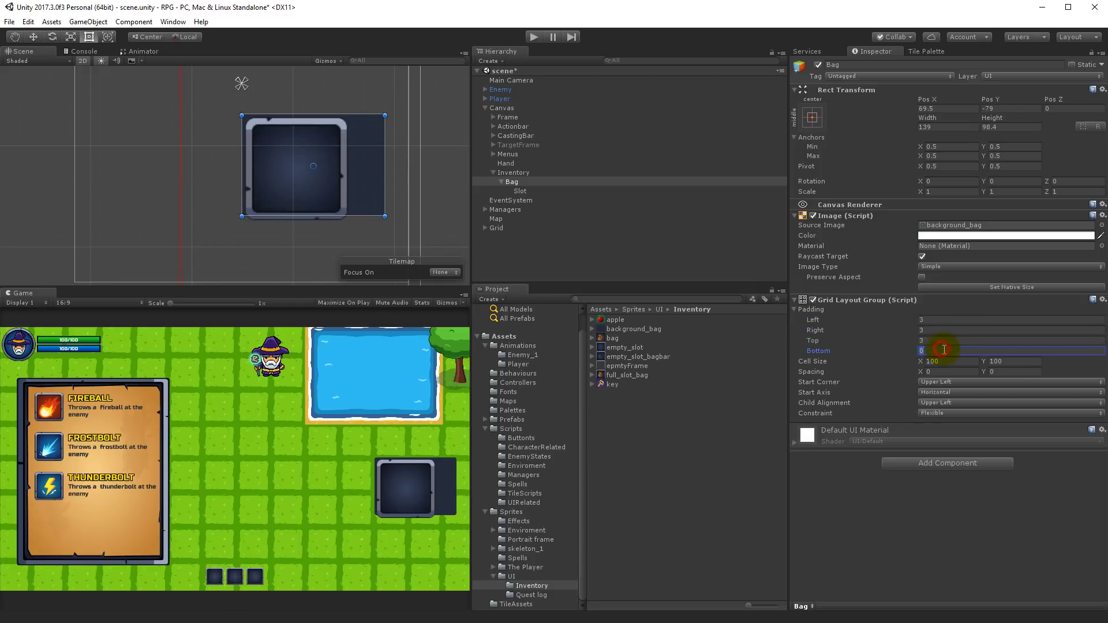
{"action": "type", "text": "3"}
Set the Bag grid layout's cell size to 23 by 23 and its spacing to 2 by 2
{"action": "left_click", "coordinate": [930, 361]}
{"action": "type", "text": "23"}
{"action": "left_click", "coordinate": [1010, 361]}
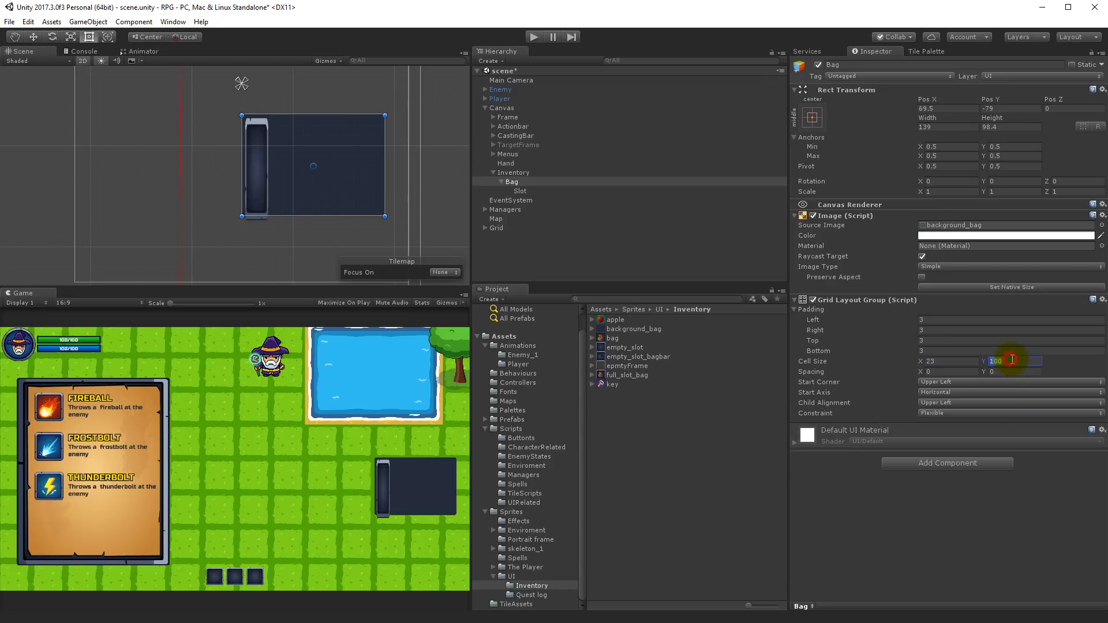
{"action": "type", "text": "23"}
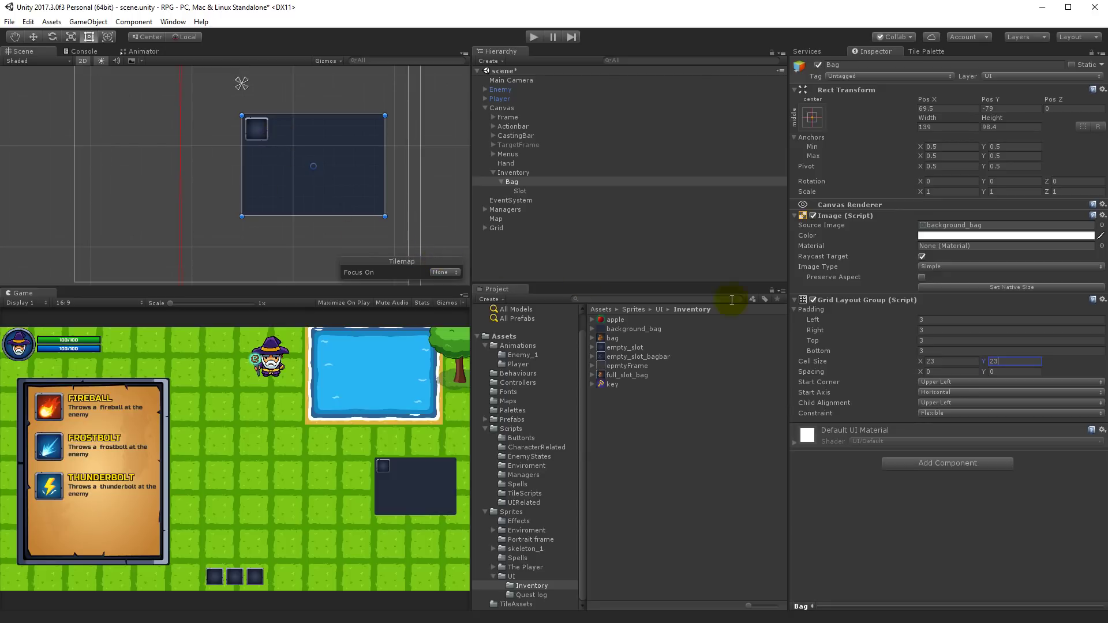
{"action": "left_click", "coordinate": [945, 371]}
{"action": "type", "text": "2"}
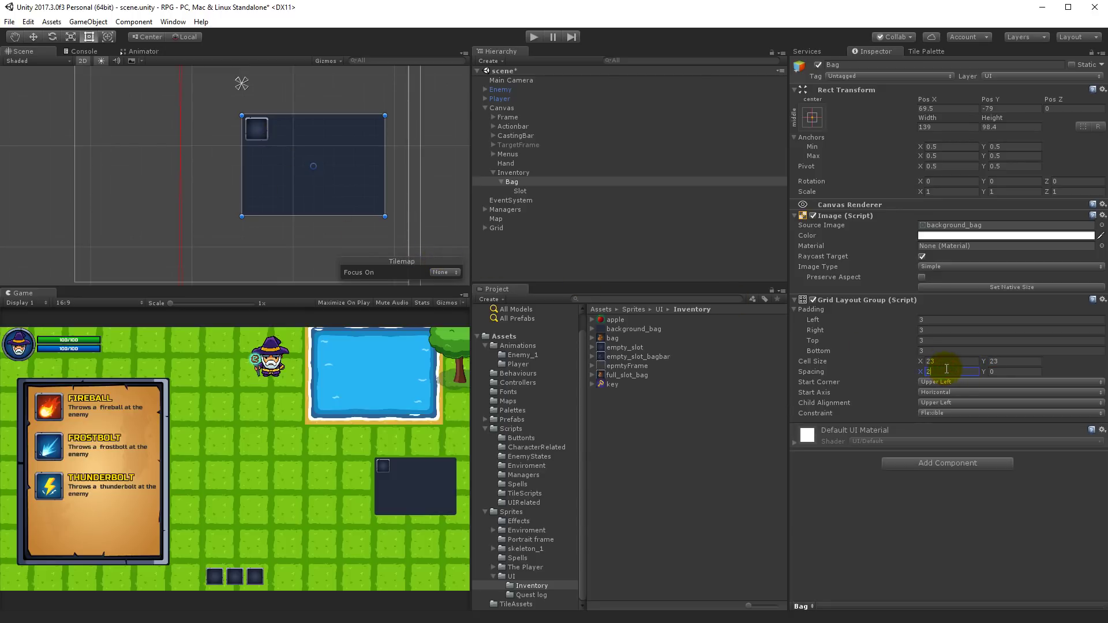
{"action": "left_click", "coordinate": [1004, 371]}
{"action": "type", "text": "2"}
Set the Bag grid's start corner to Lower Right and its child alignment to Middle Center
{"action": "left_click", "coordinate": [948, 383]}
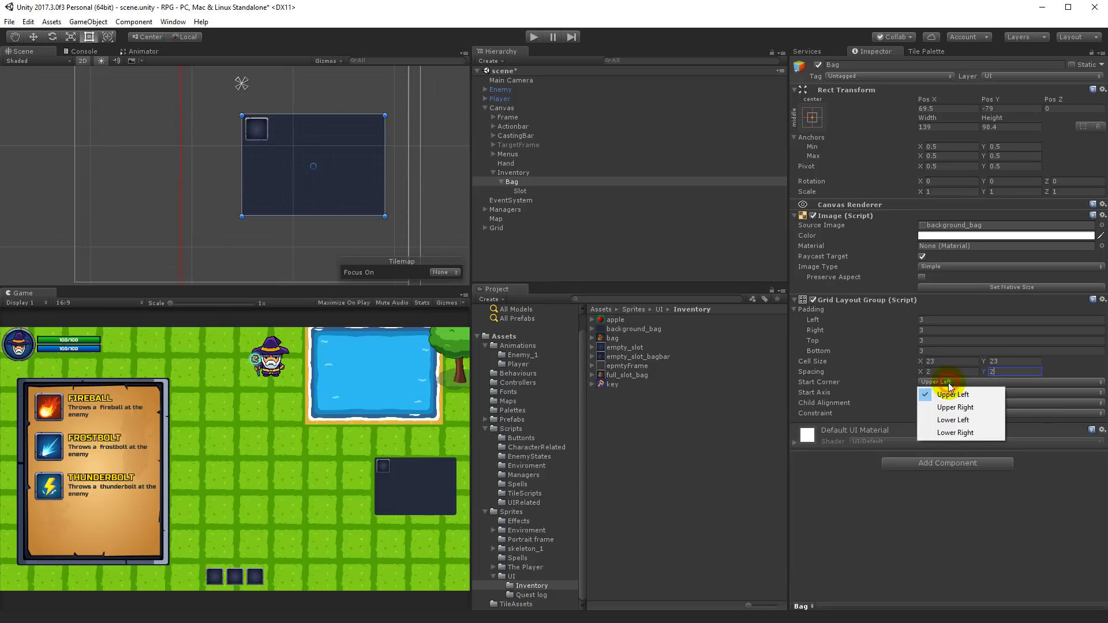
{"action": "left_click", "coordinate": [964, 432]}
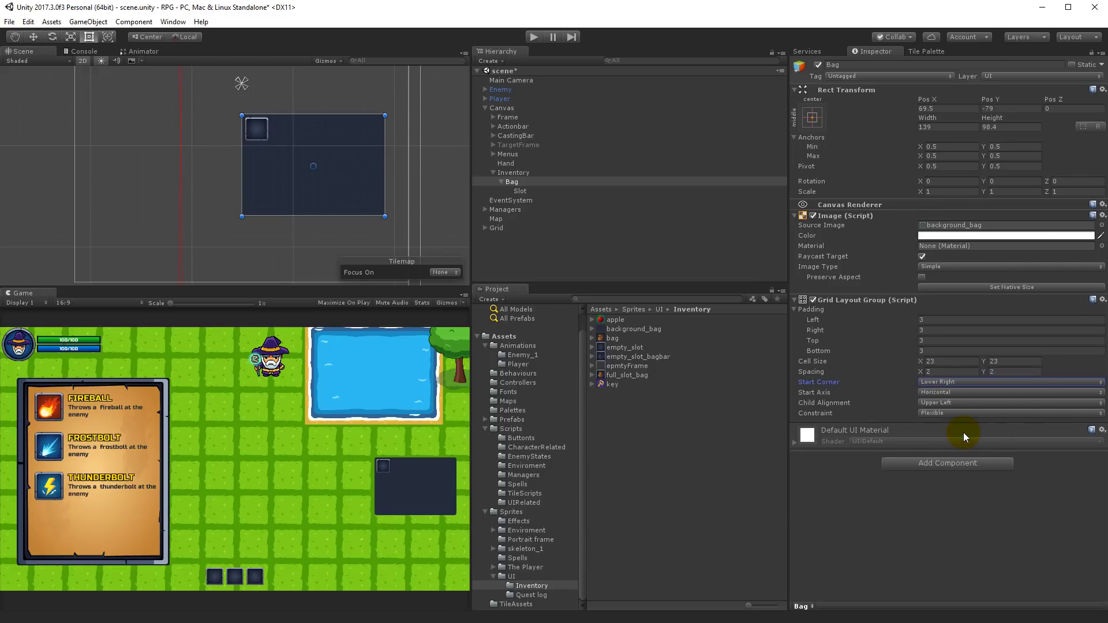
{"action": "left_click", "coordinate": [931, 405]}
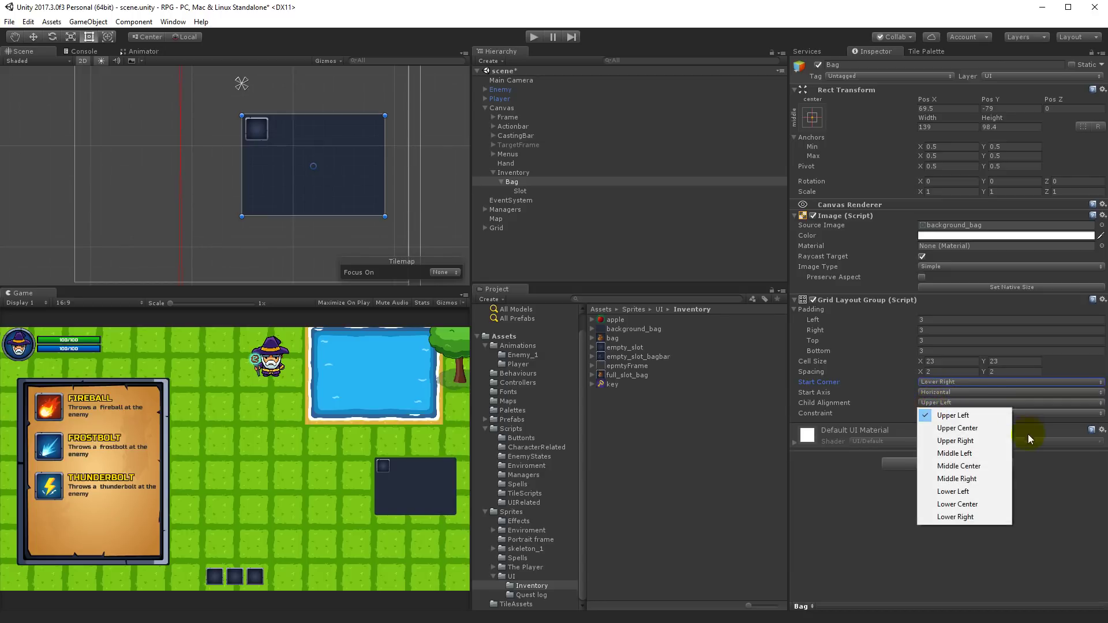
{"action": "left_click", "coordinate": [975, 469]}
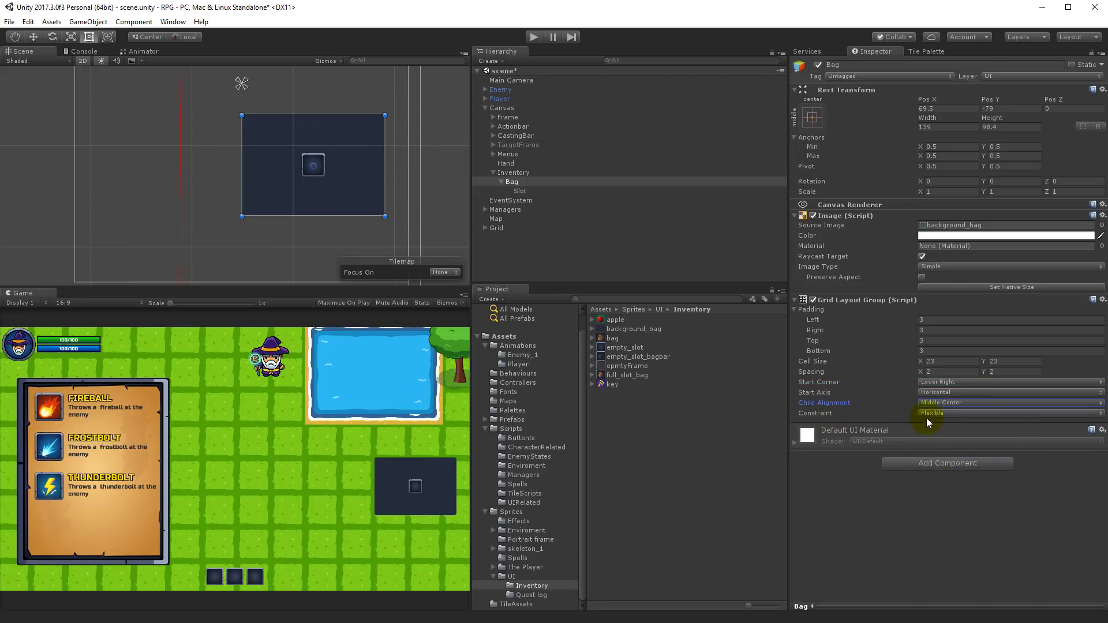
Constrain the Bag grid to a Fixed Column Count of 4
{"action": "left_click", "coordinate": [951, 413]}
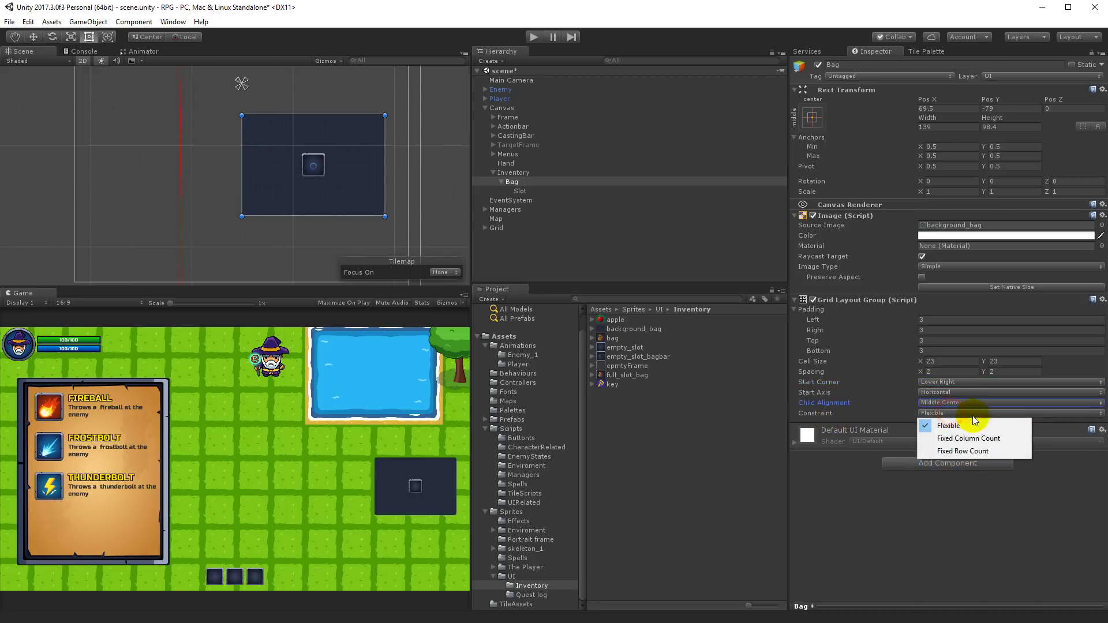
{"action": "left_click", "coordinate": [974, 441]}
{"action": "left_click", "coordinate": [943, 425]}
{"action": "type", "text": "4"}
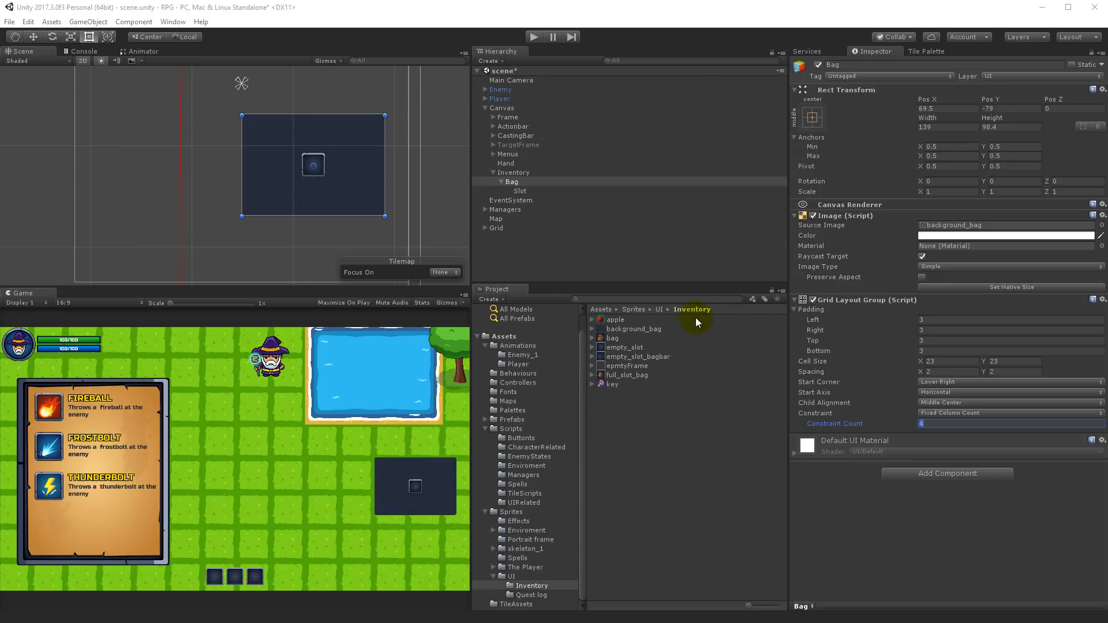
Anchor the Bag to its parent's top-left corner and set its pivot to X 0, Y 0
{"action": "left_click", "coordinate": [812, 117]}
{"action": "left_click", "coordinate": [853, 209]}
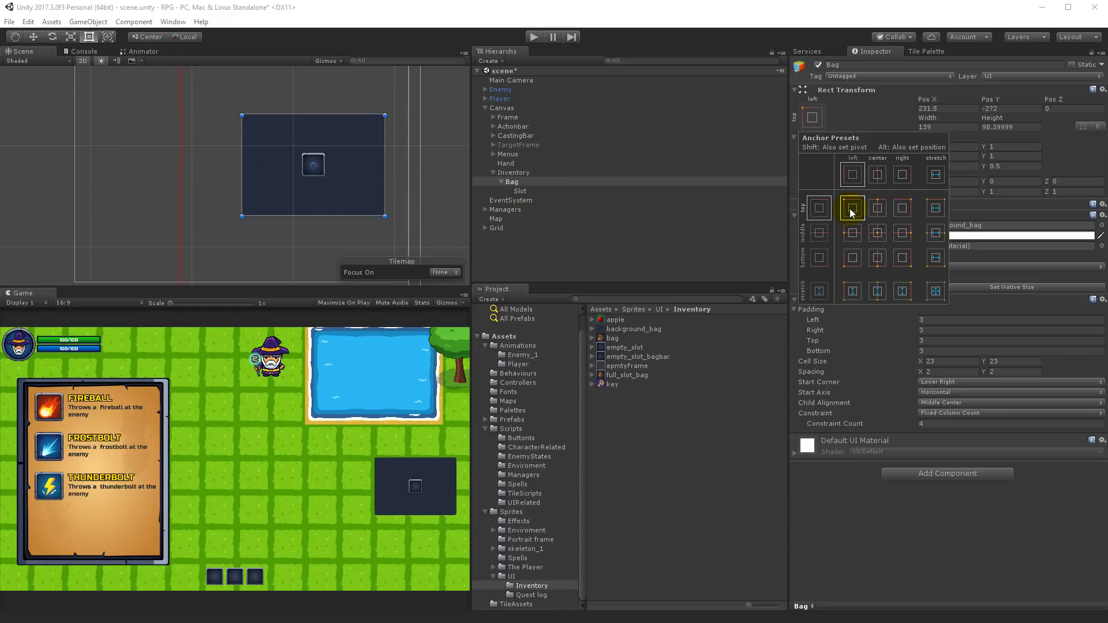
{"action": "left_click", "coordinate": [1062, 155]}
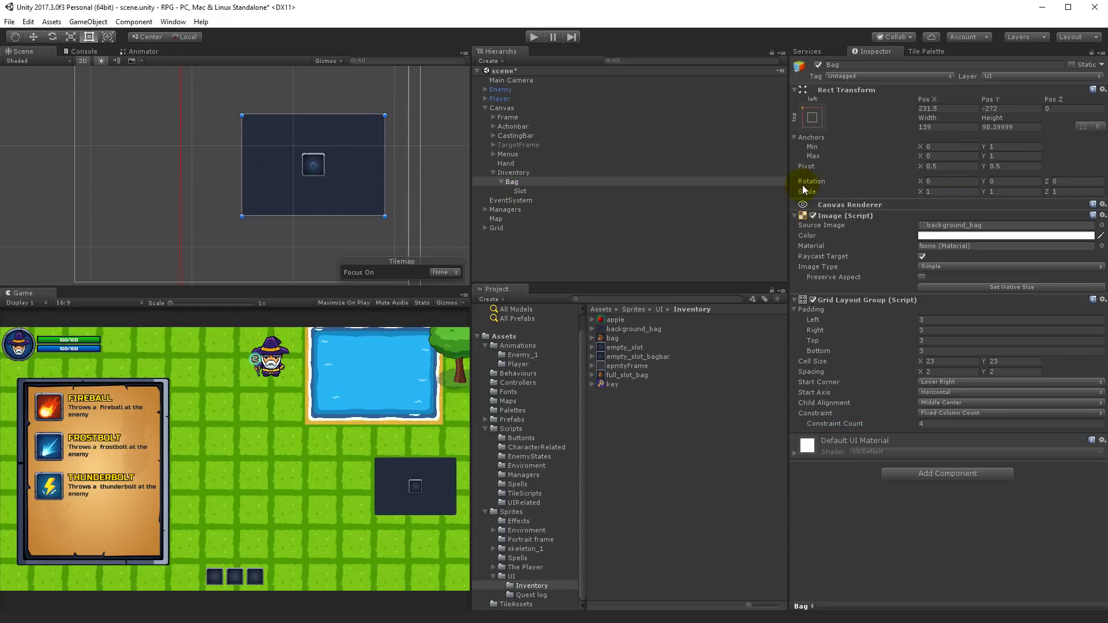
{"action": "left_click", "coordinate": [930, 167]}
{"action": "type", "text": "0"}
{"action": "left_click", "coordinate": [1015, 166]}
{"action": "type", "text": "0"}
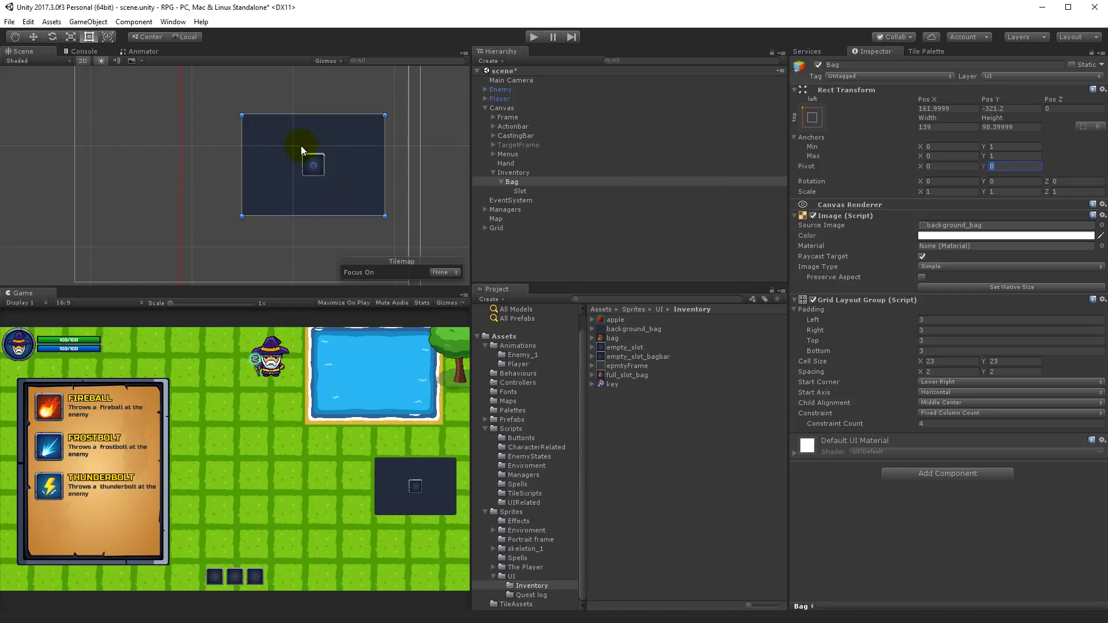
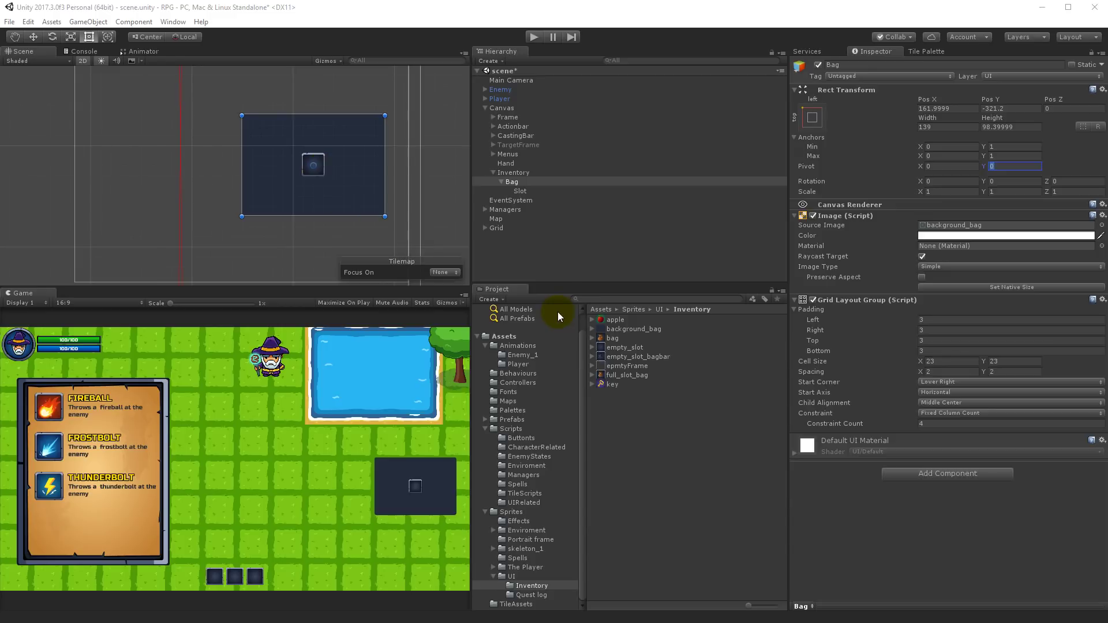
Add a Content Size Fitter component to the Bag object
{"action": "left_click", "coordinate": [512, 184]}
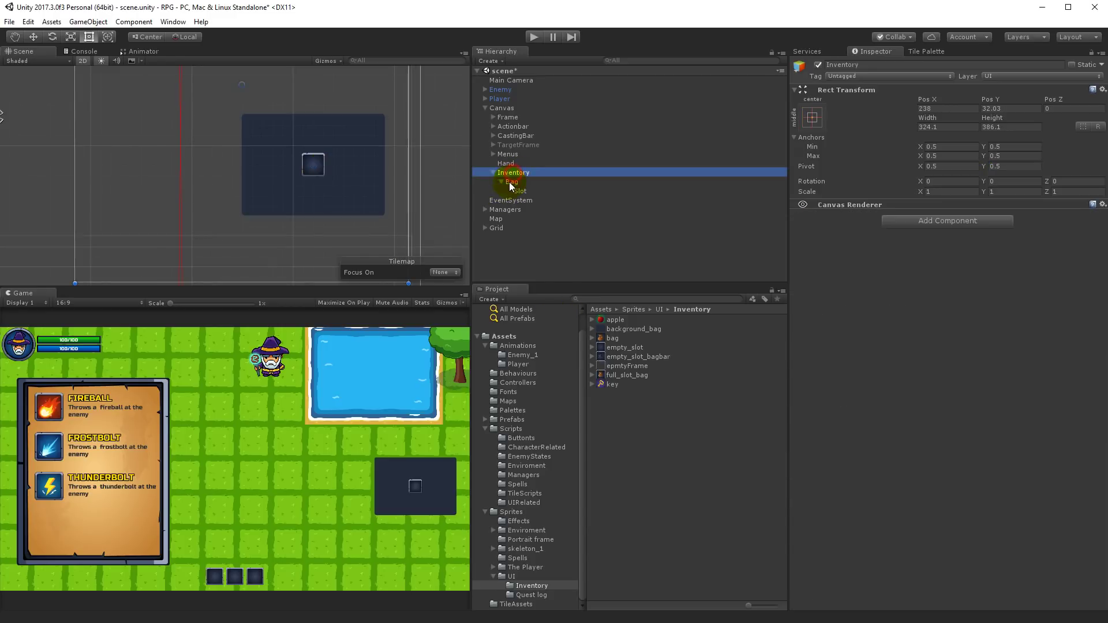
{"action": "left_click", "coordinate": [919, 475]}
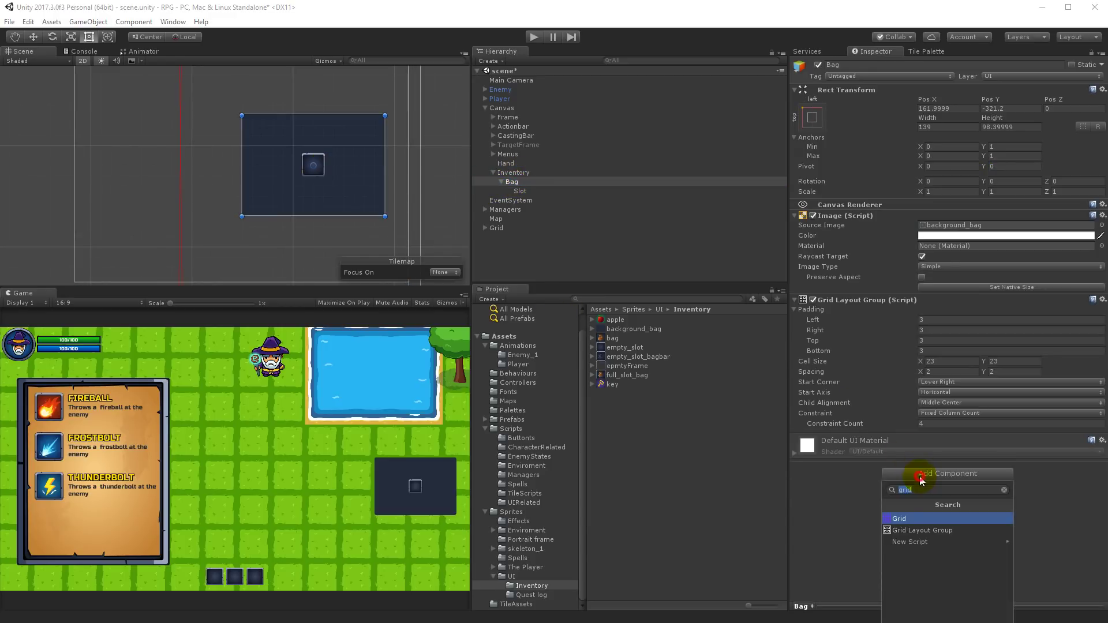
{"action": "type", "text": "contr"}
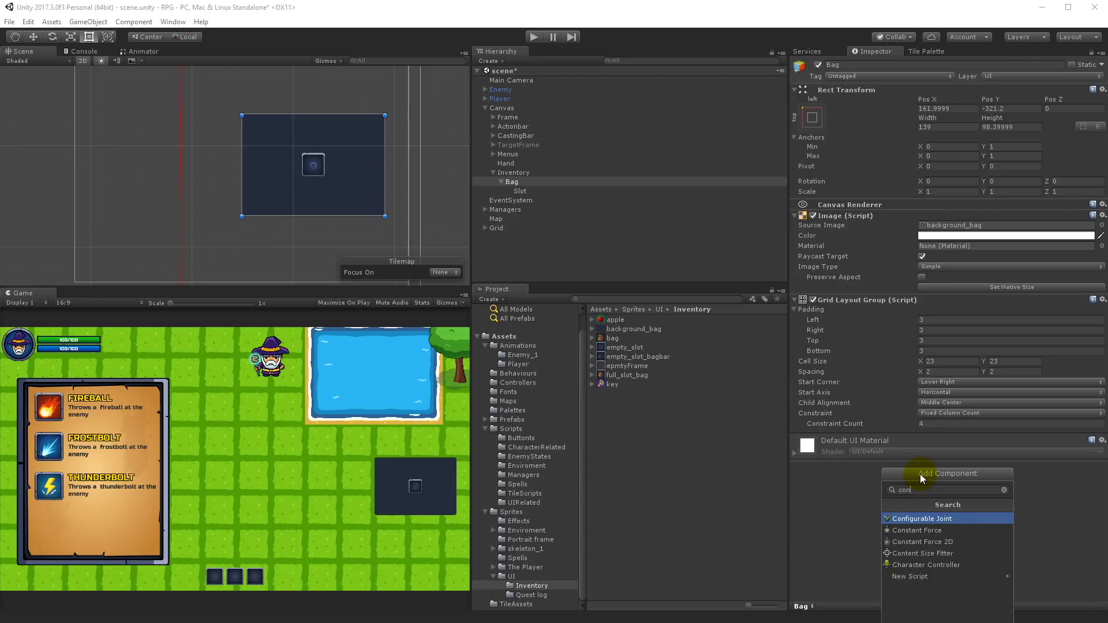
{"action": "key", "text": "BackSpace"}
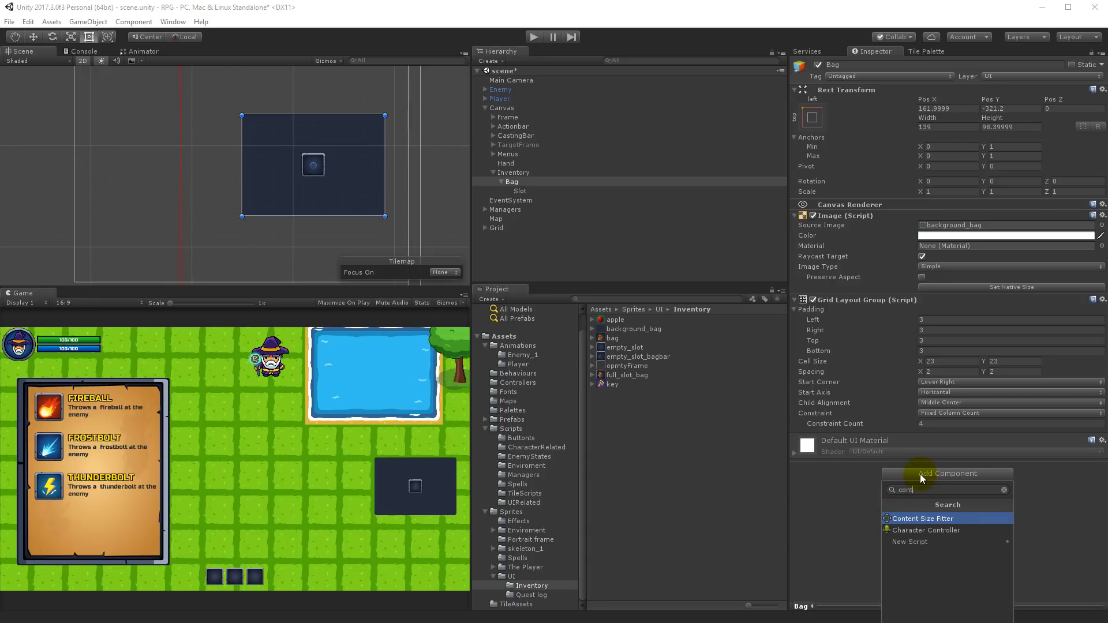
{"action": "left_click", "coordinate": [941, 518]}
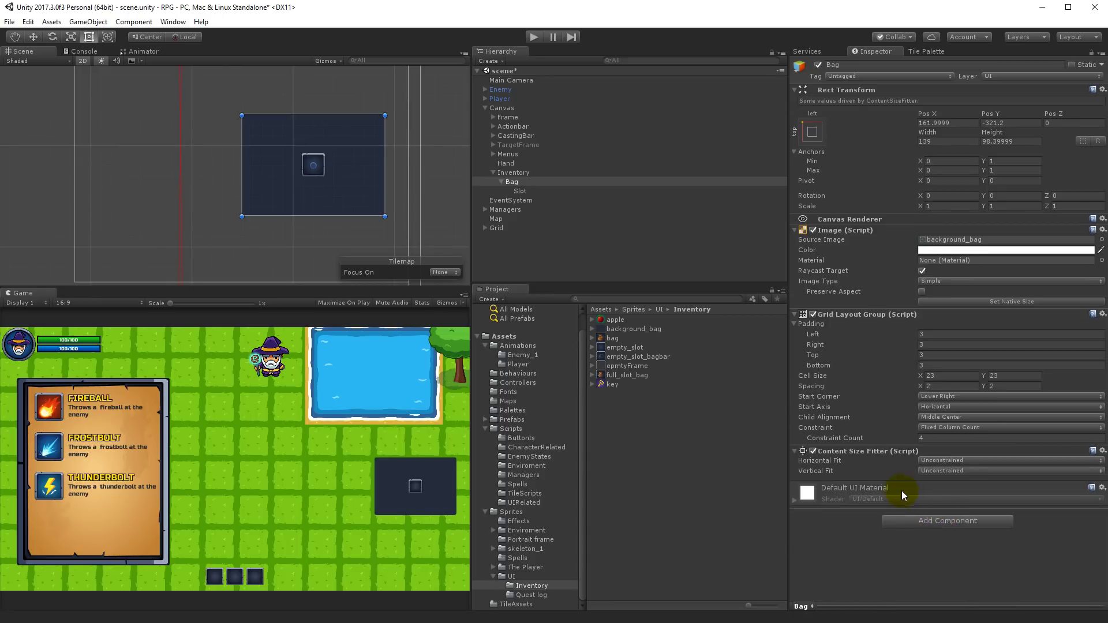
Set both the horizontal and vertical fit of the Bag's Content Size Fitter to Min Size
{"action": "left_click", "coordinate": [925, 461]}
{"action": "left_click", "coordinate": [965, 488]}
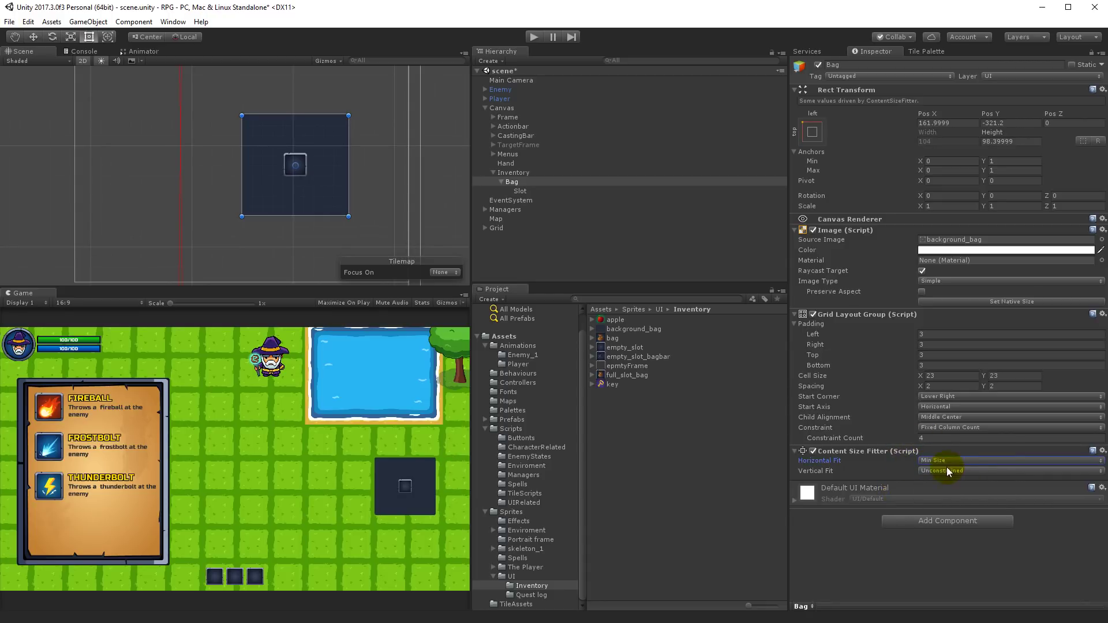
{"action": "left_click", "coordinate": [949, 469]}
{"action": "left_click", "coordinate": [978, 493]}
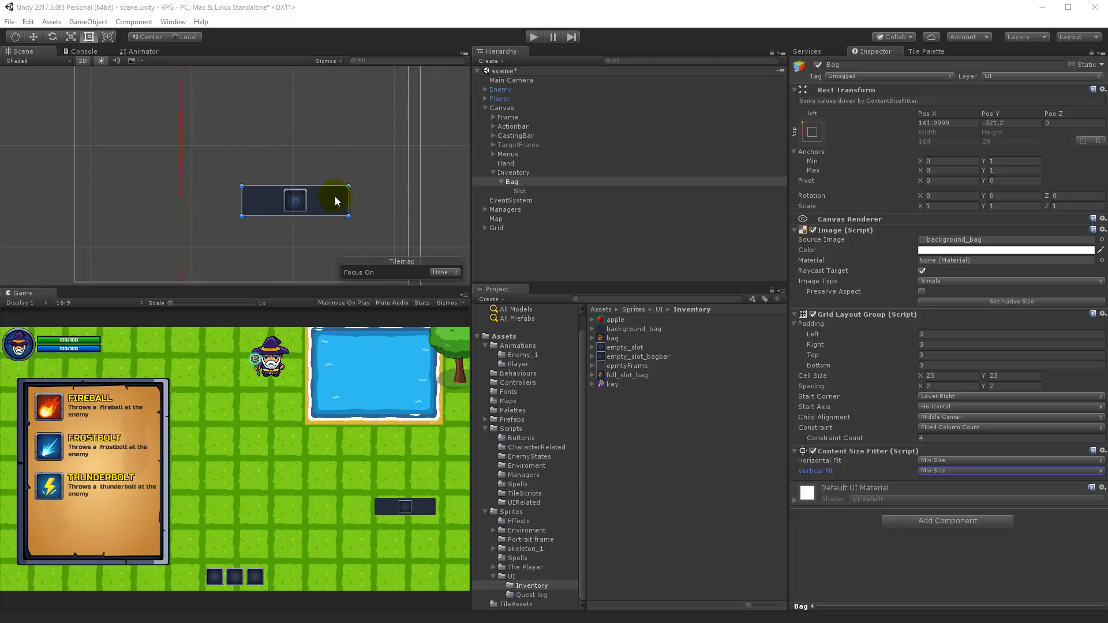
Duplicate Slot three times inside Bag to fill the first row with four slots
{"action": "left_click", "coordinate": [521, 191]}
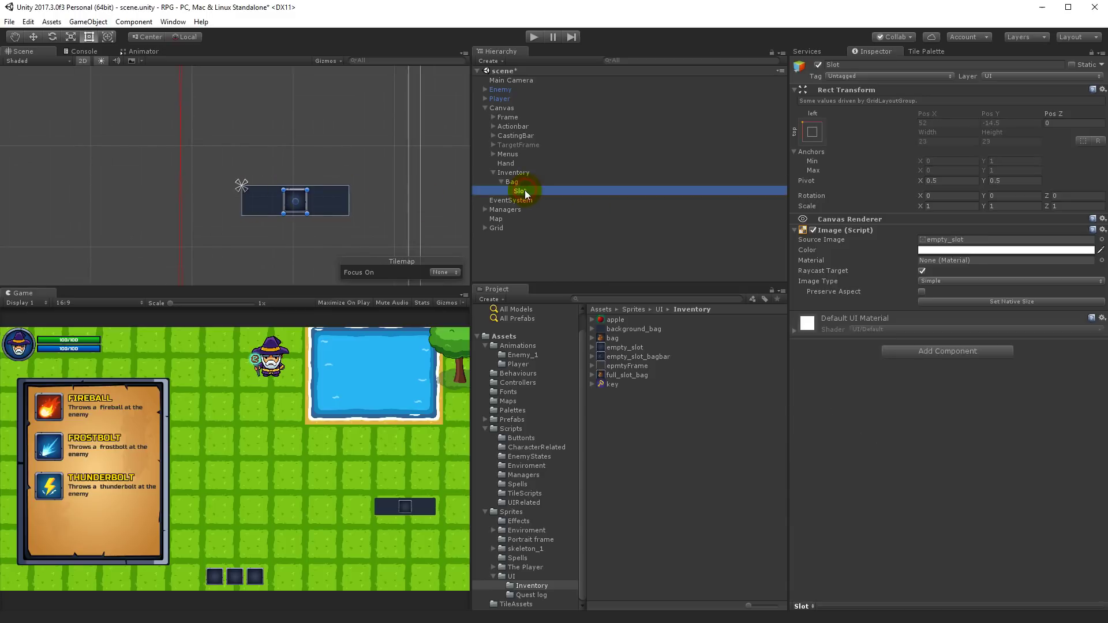
{"action": "right_click", "coordinate": [525, 191]}
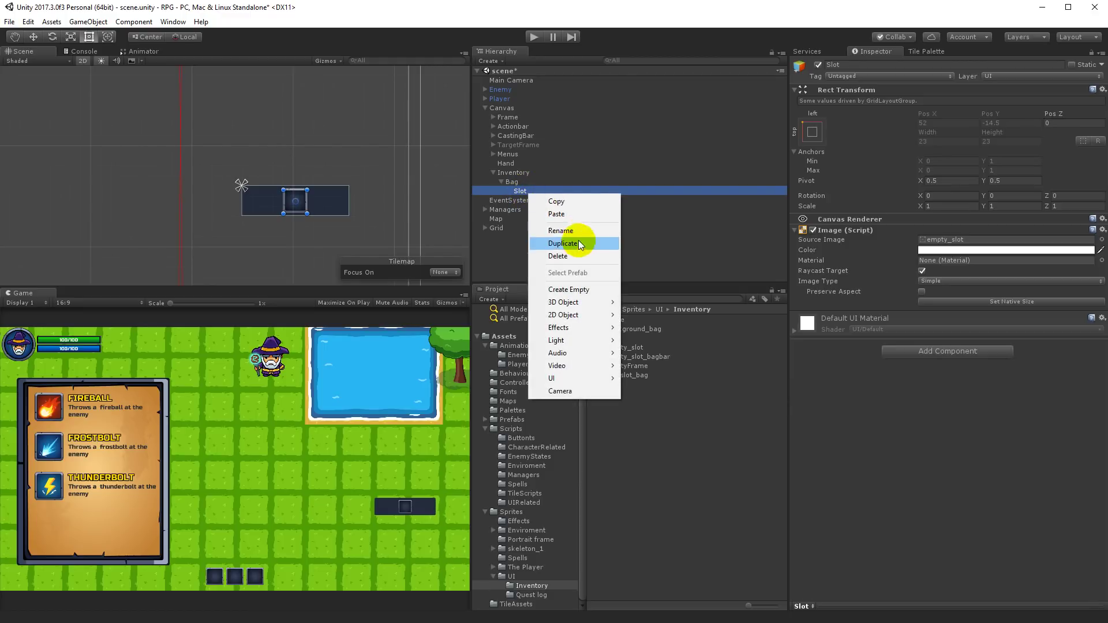
{"action": "left_click", "coordinate": [578, 241]}
{"action": "right_click", "coordinate": [537, 207]}
{"action": "left_click", "coordinate": [559, 248]}
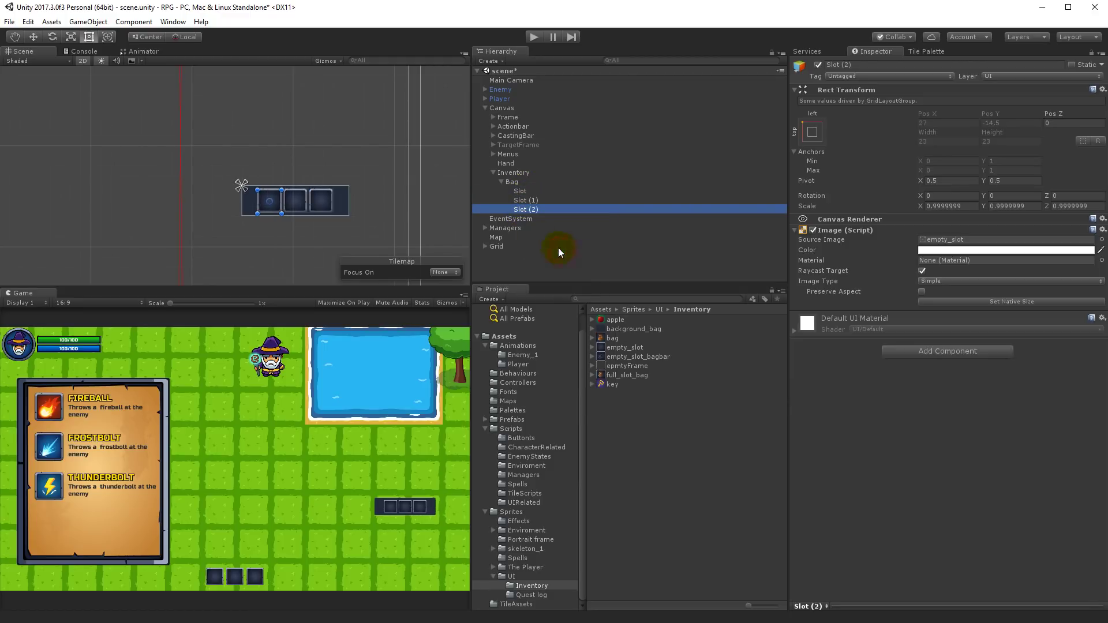
{"action": "right_click", "coordinate": [525, 209]}
{"action": "left_click", "coordinate": [579, 250]}
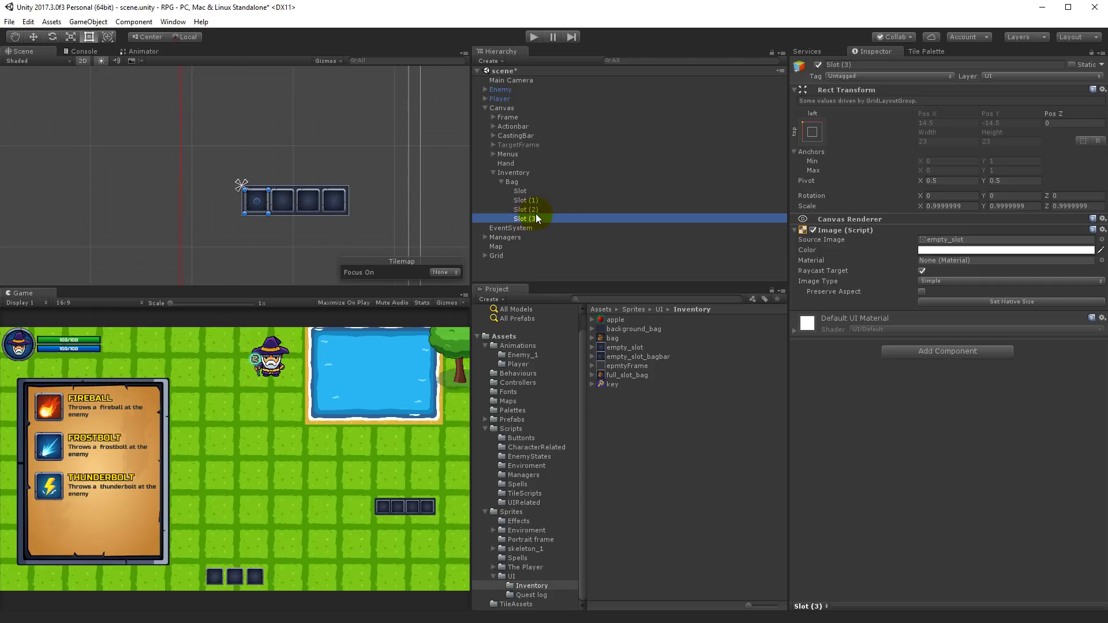
Duplicate the row of four slots three times to build a 4 by 4 grid of slots in the bag
{"action": "left_click", "coordinate": [527, 192], "text": "shift"}
{"action": "right_click", "coordinate": [524, 194]}
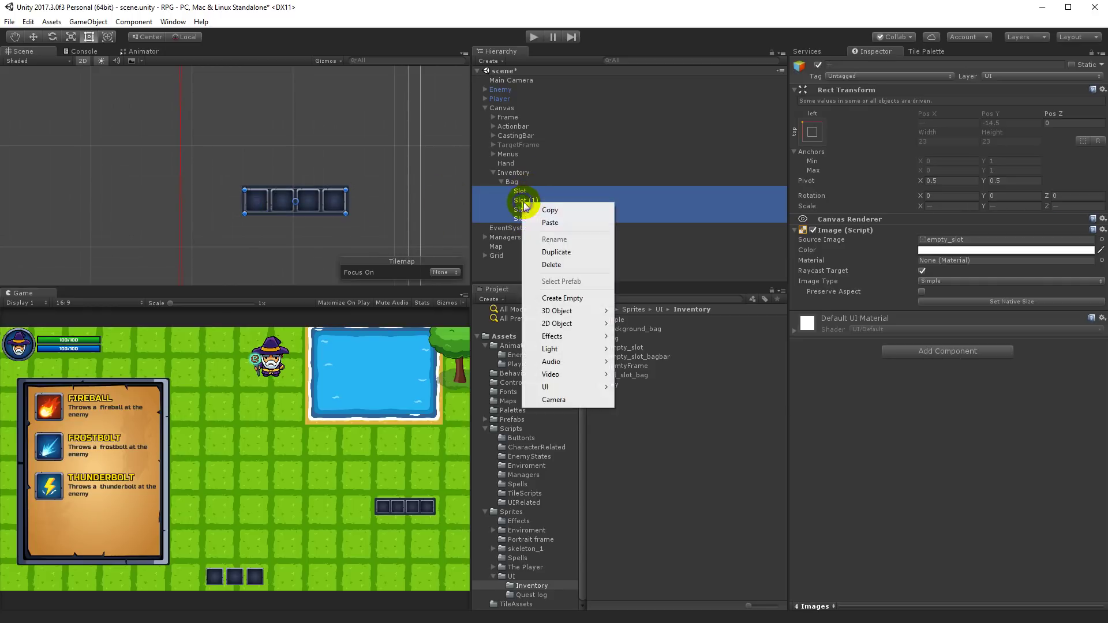
{"action": "left_click", "coordinate": [577, 253]}
{"action": "right_click", "coordinate": [533, 228]}
{"action": "left_click", "coordinate": [584, 278]}
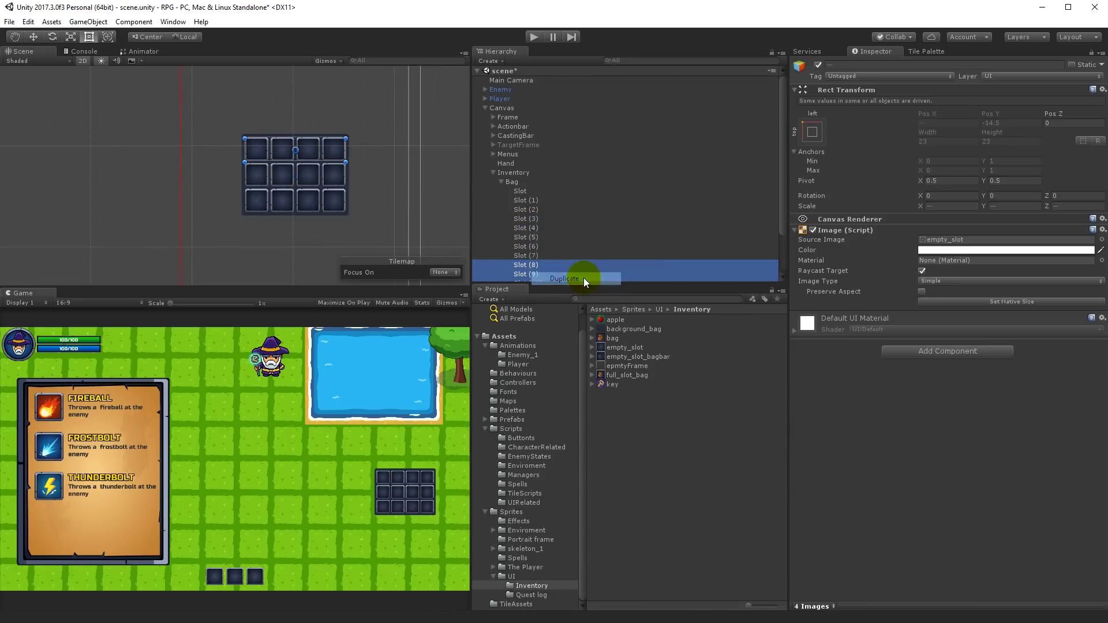
{"action": "right_click", "coordinate": [534, 271]}
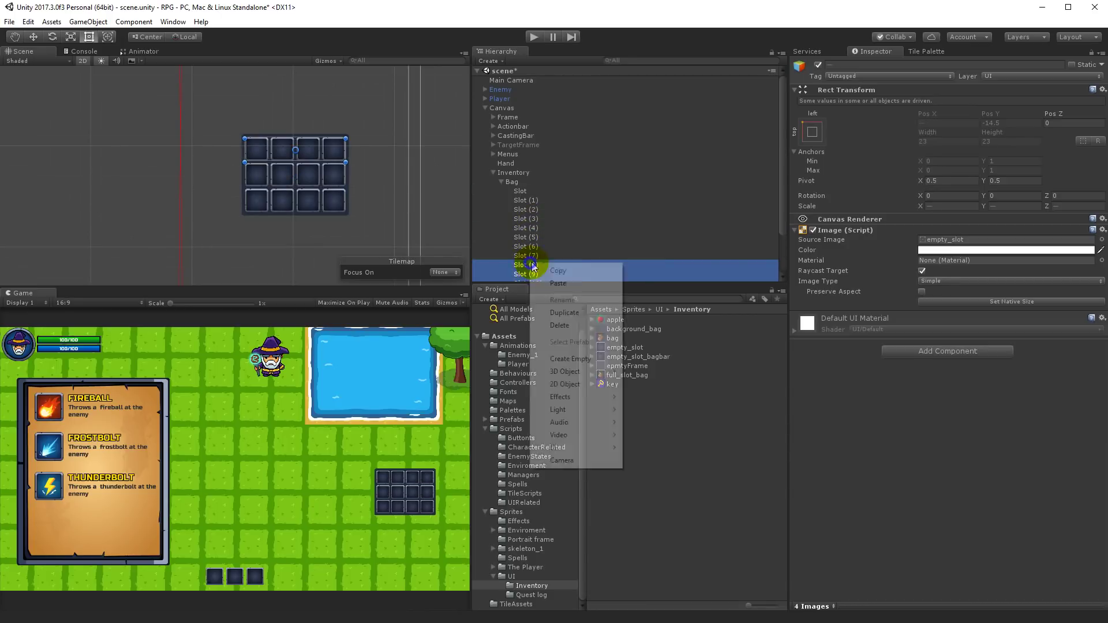
{"action": "left_click", "coordinate": [592, 307]}
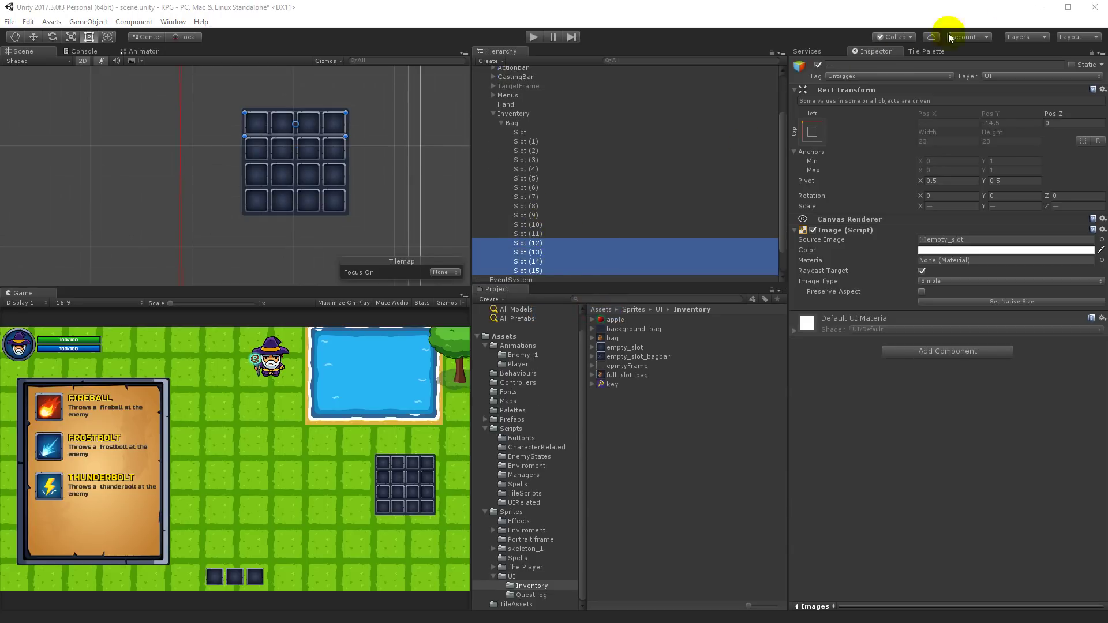
Try extending the bag by duplicating the selected row of four slots two more times
{"action": "right_click", "coordinate": [534, 251]}
{"action": "left_click", "coordinate": [571, 300]}
{"action": "right_click", "coordinate": [533, 254]}
{"action": "left_click", "coordinate": [584, 301]}
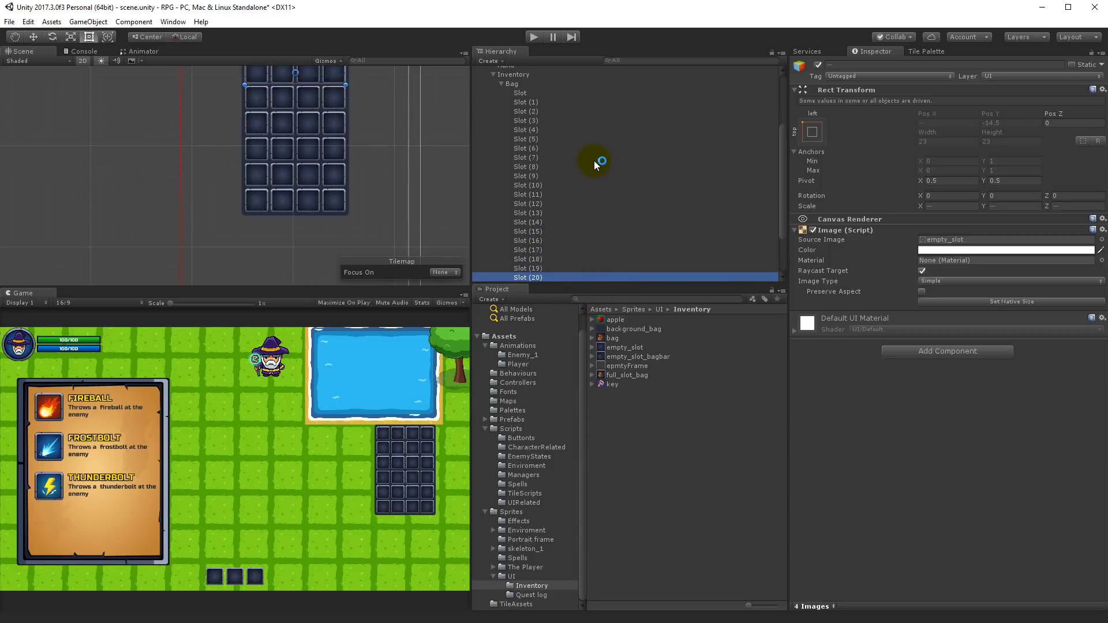
Undo the last row duplication and delete Slot (16) through Slot (19) from the bag
{"action": "key", "text": "ctrl+z"}
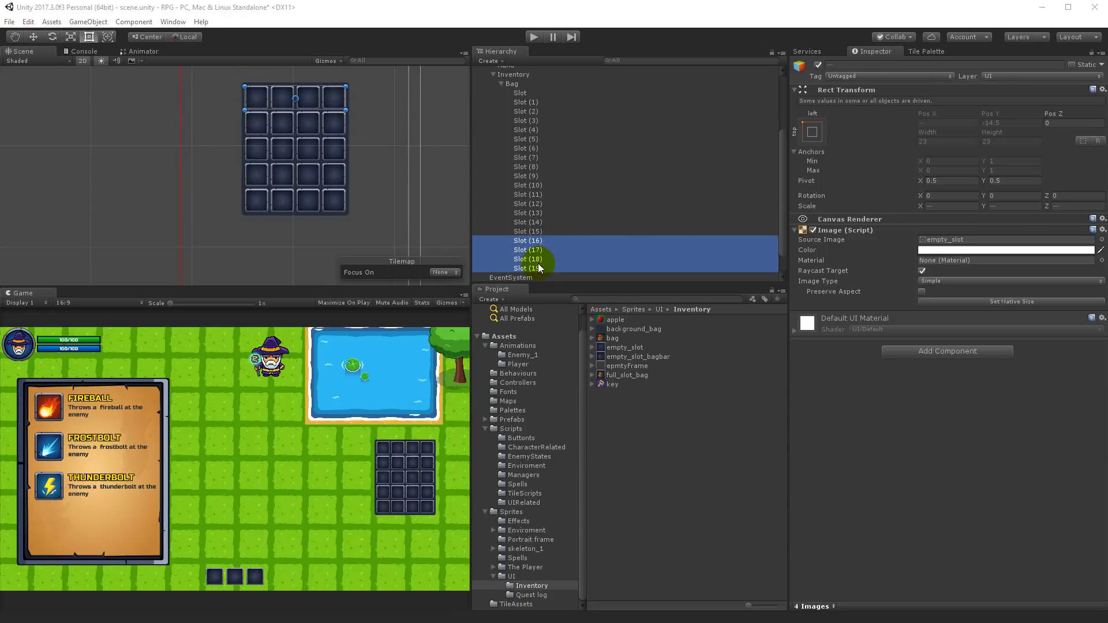
{"action": "scroll", "coordinate": [542, 254], "scroll_direction": "down", "scroll_amount": 1}
{"action": "left_click", "coordinate": [528, 214], "text": "ctrl"}
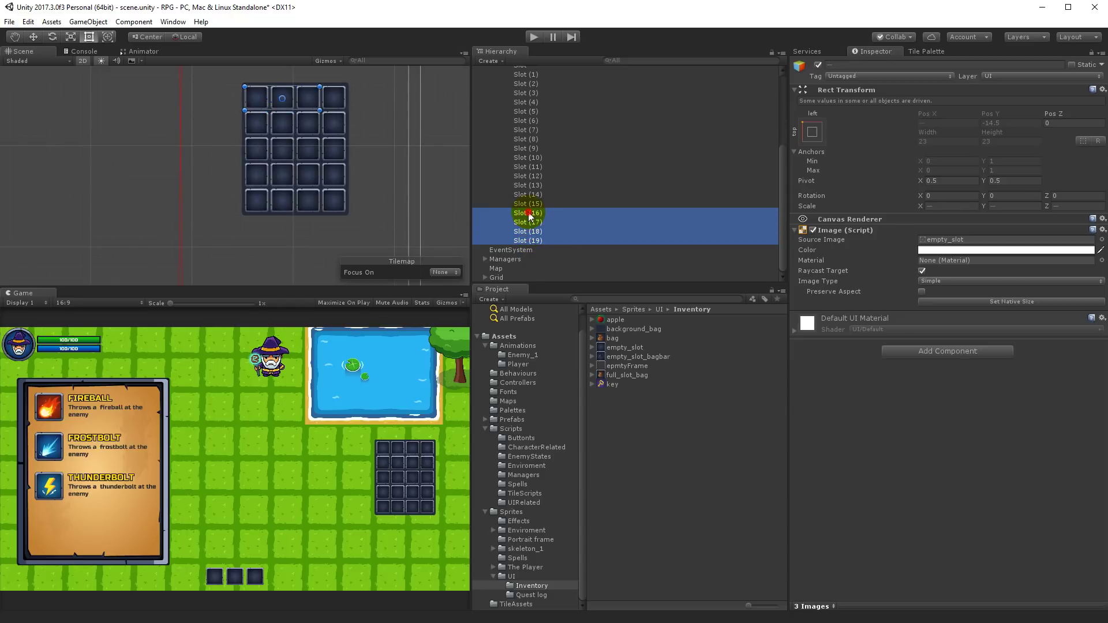
{"action": "key", "text": "Delete"}
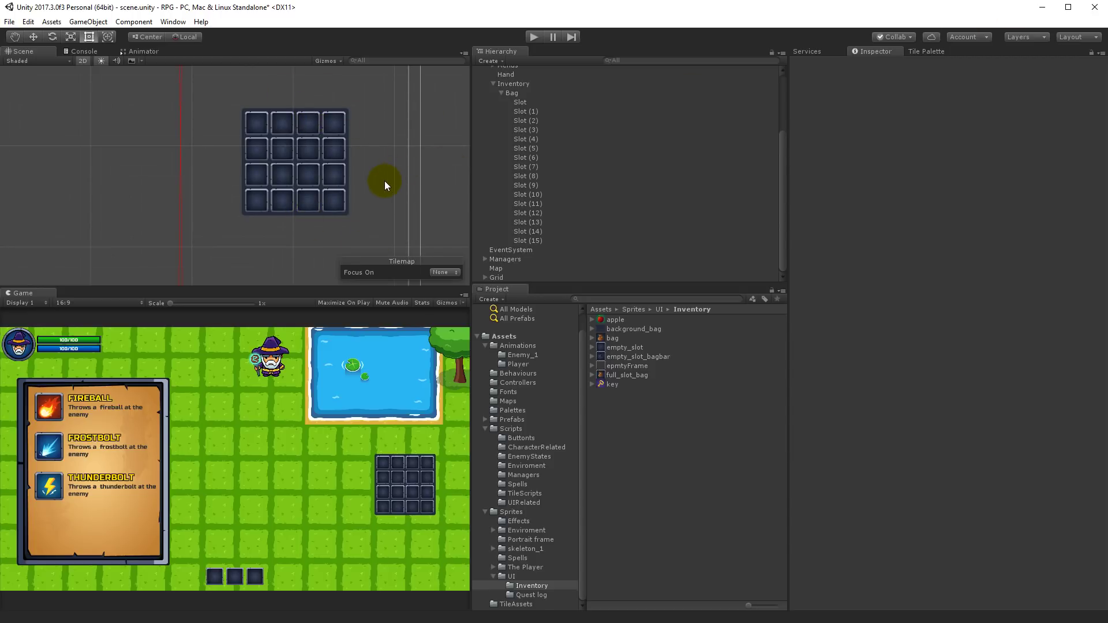
{"action": "scroll", "coordinate": [543, 138], "scroll_direction": "up", "scroll_amount": 3}
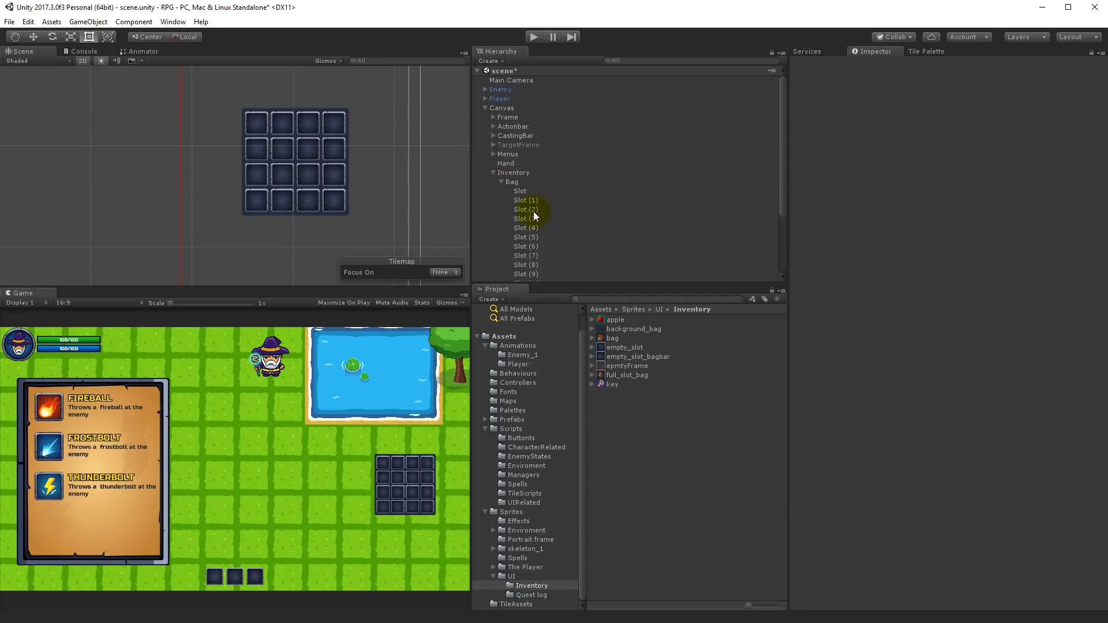
{"action": "scroll", "coordinate": [352, 141], "scroll_direction": "down", "scroll_amount": 1}
{"action": "middle_click_drag", "start_coordinate": [376, 175], "coordinate": [362, 220]}
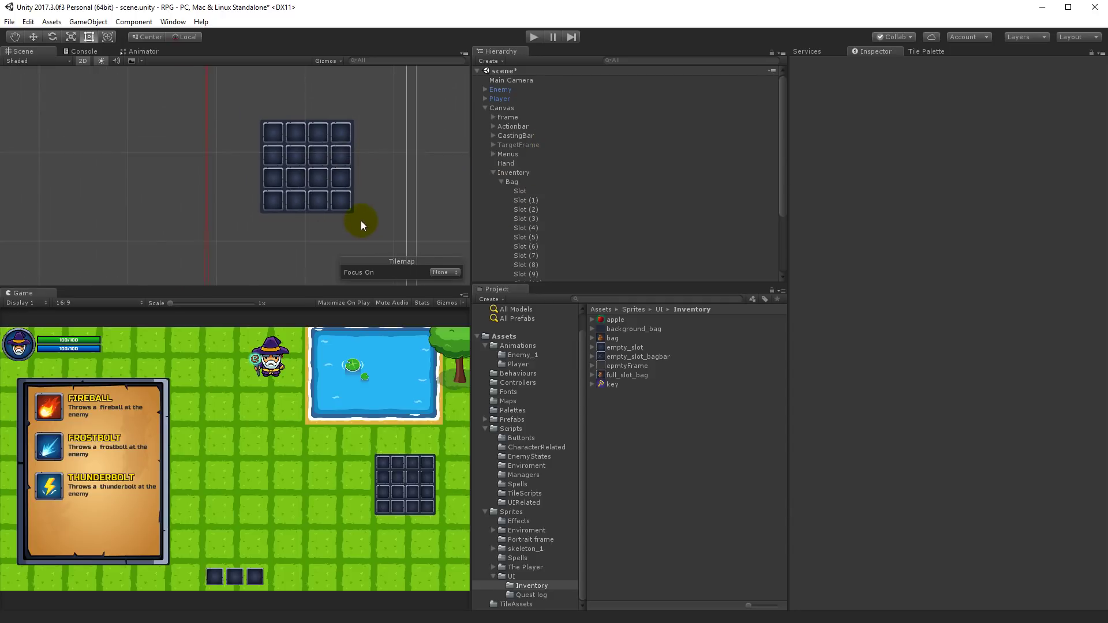
{"action": "scroll", "coordinate": [366, 224], "scroll_direction": "up", "scroll_amount": 3}
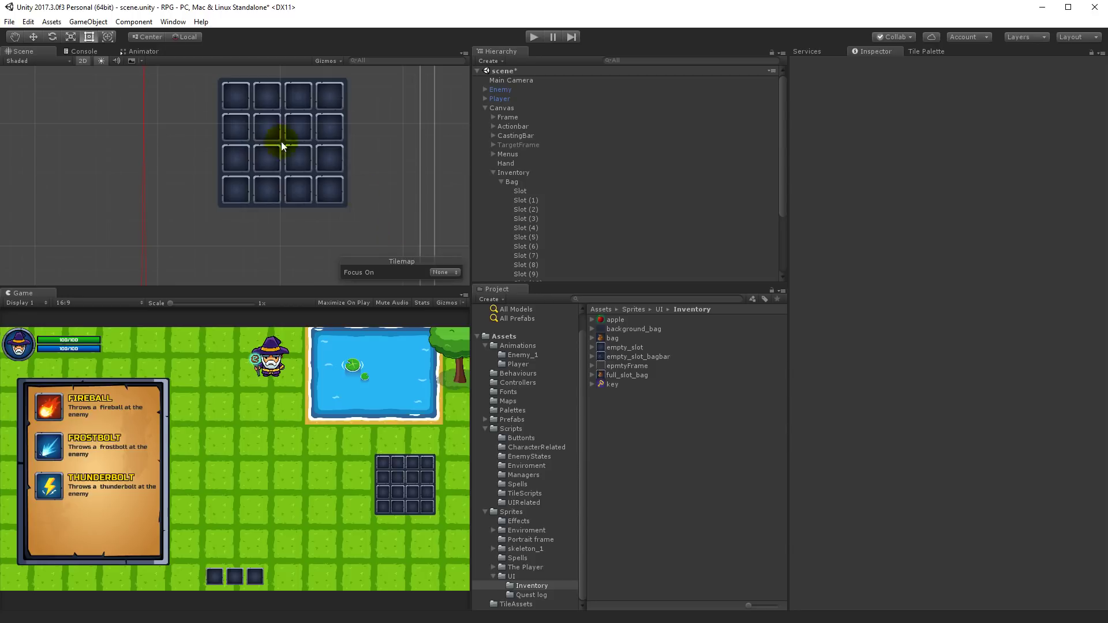
Duplicate the Bag object inside Inventory and move the copy up and left so it partly overlaps the original bag
{"action": "scroll", "coordinate": [371, 121], "scroll_direction": "down", "scroll_amount": 2}
{"action": "mouse_move", "coordinate": [371, 122]}
{"action": "middle_mouse_down"}
{"action": "mouse_move", "coordinate": [397, 165]}
{"action": "mouse_move", "coordinate": [382, 129]}
{"action": "middle_mouse_up"}
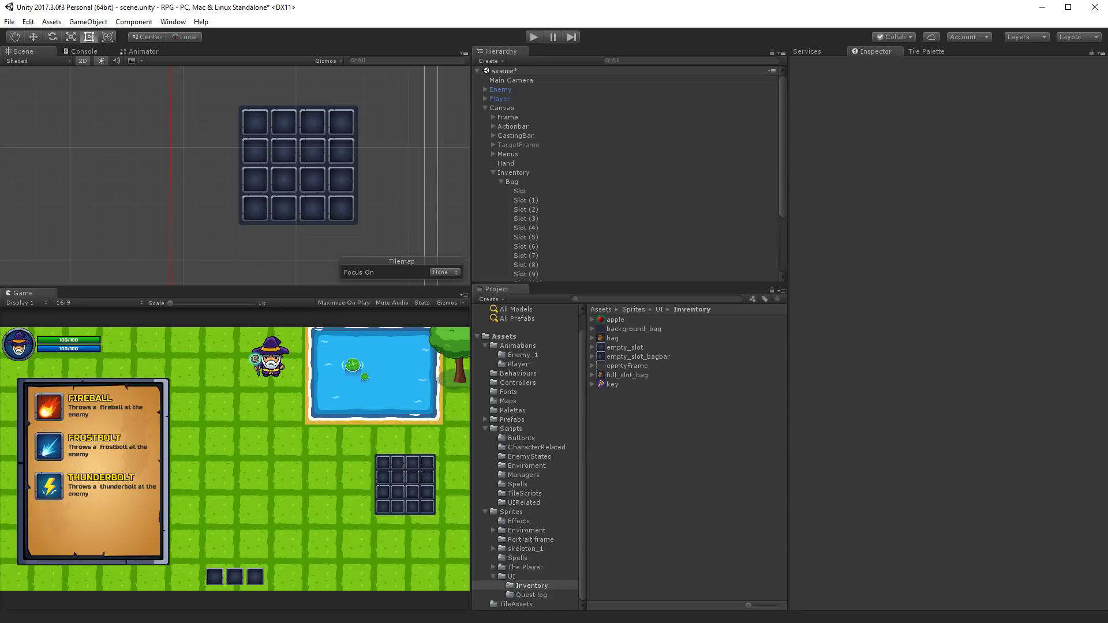
{"action": "left_click", "coordinate": [515, 181]}
{"action": "right_click", "coordinate": [515, 182]}
{"action": "left_click", "coordinate": [572, 232]}
{"action": "left_click_drag", "start_coordinate": [307, 122], "coordinate": [191, 126]}
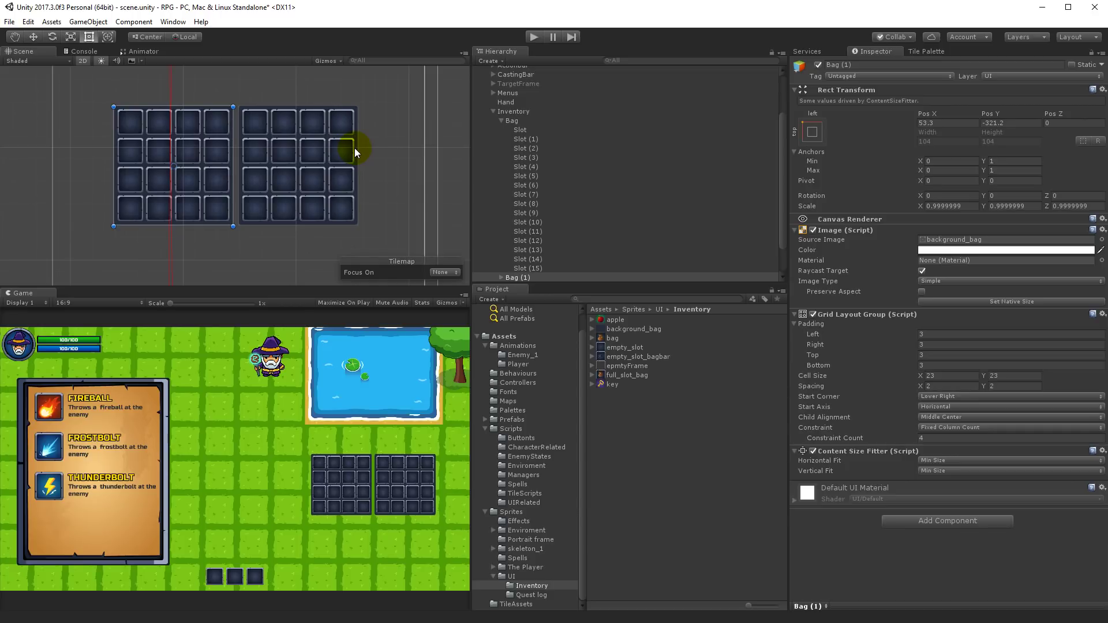
{"action": "left_click_drag", "start_coordinate": [198, 151], "coordinate": [274, 106]}
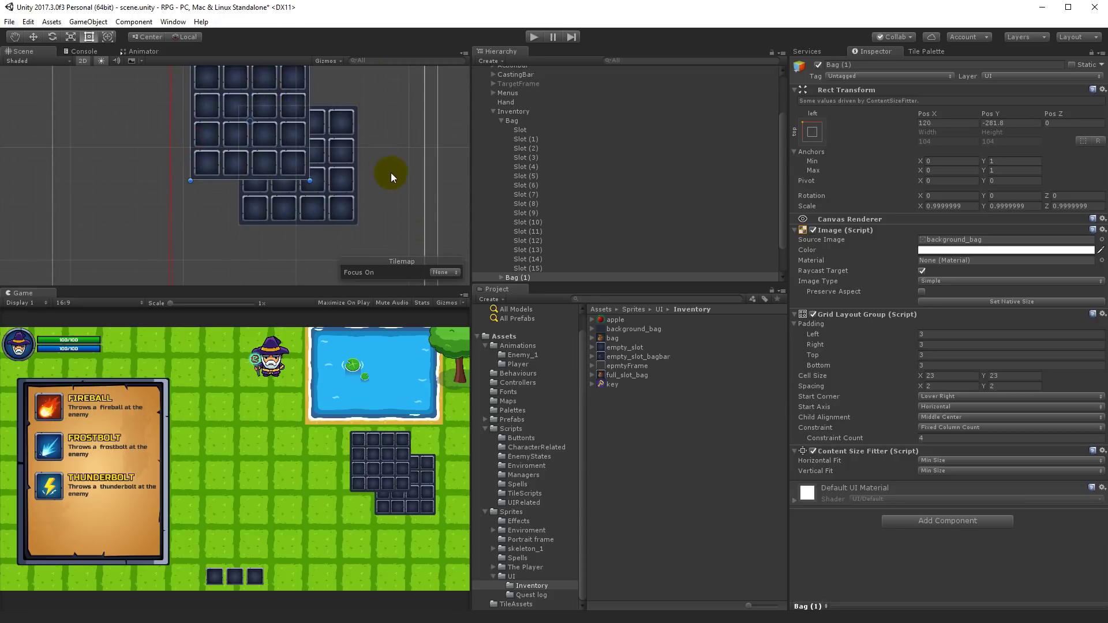
Add a Grid Layout Group component to the Inventory object
{"action": "left_click", "coordinate": [501, 120]}
{"action": "left_click", "coordinate": [513, 172]}
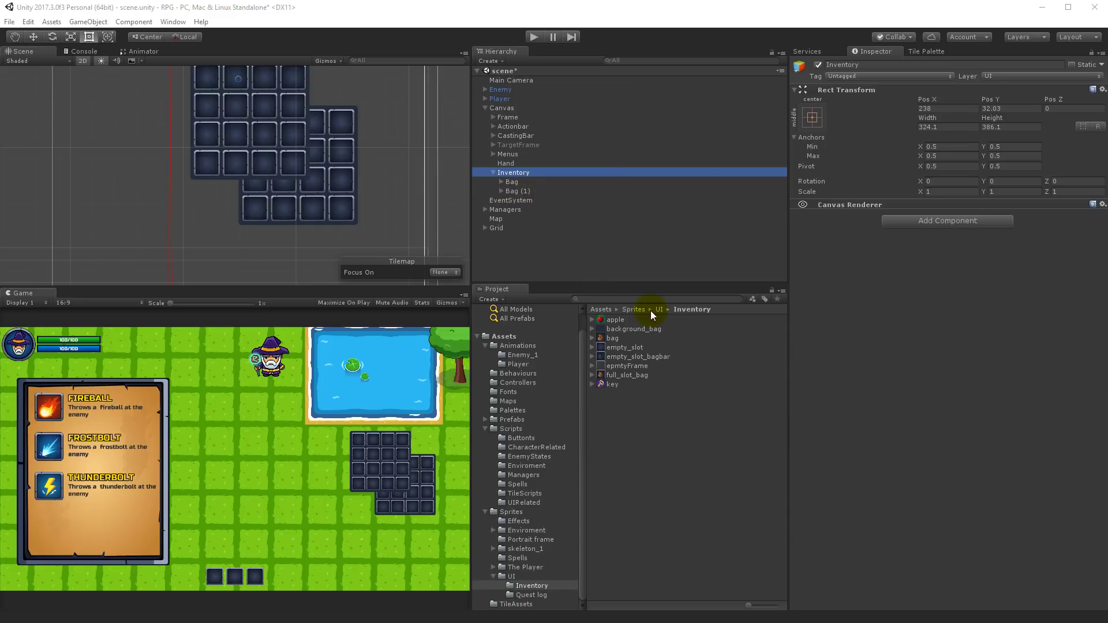
{"action": "left_click", "coordinate": [957, 223]}
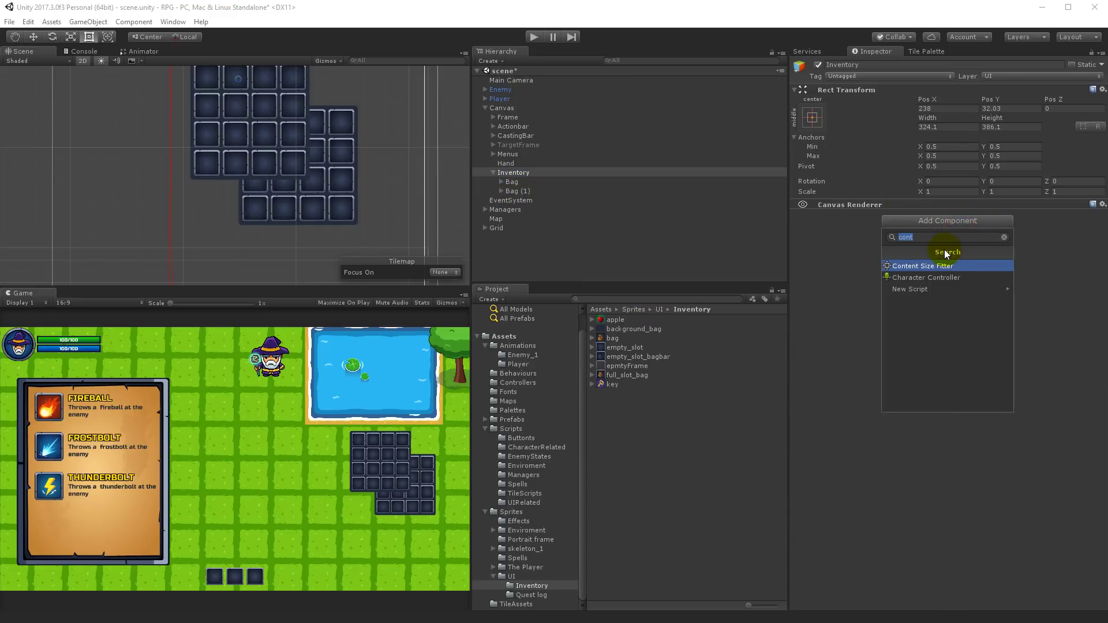
{"action": "type", "text": "gr"}
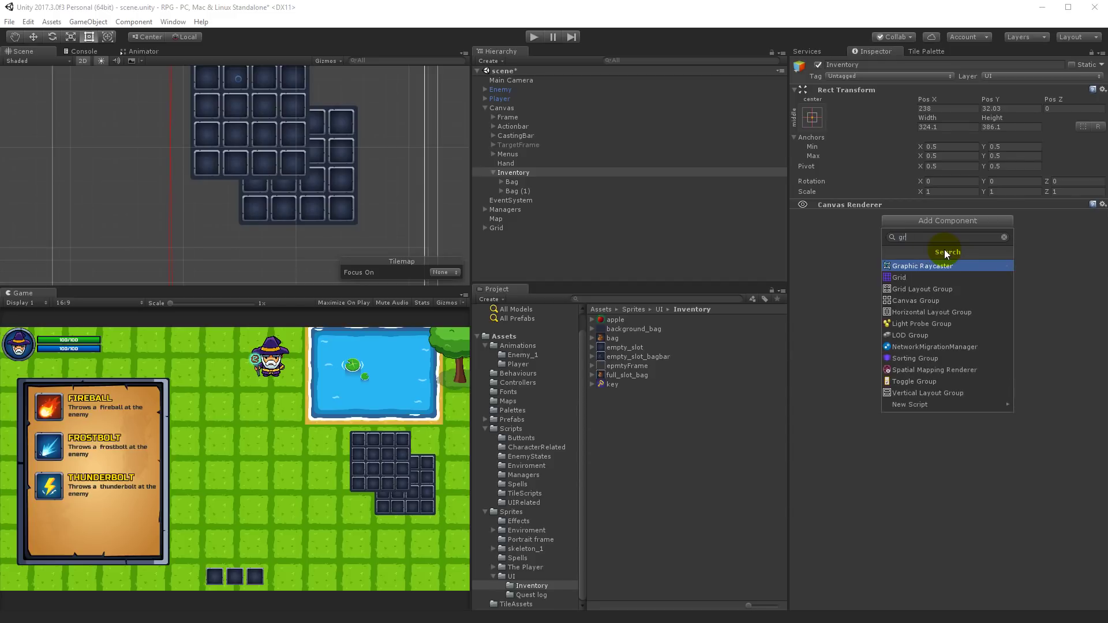
{"action": "left_click", "coordinate": [918, 289]}
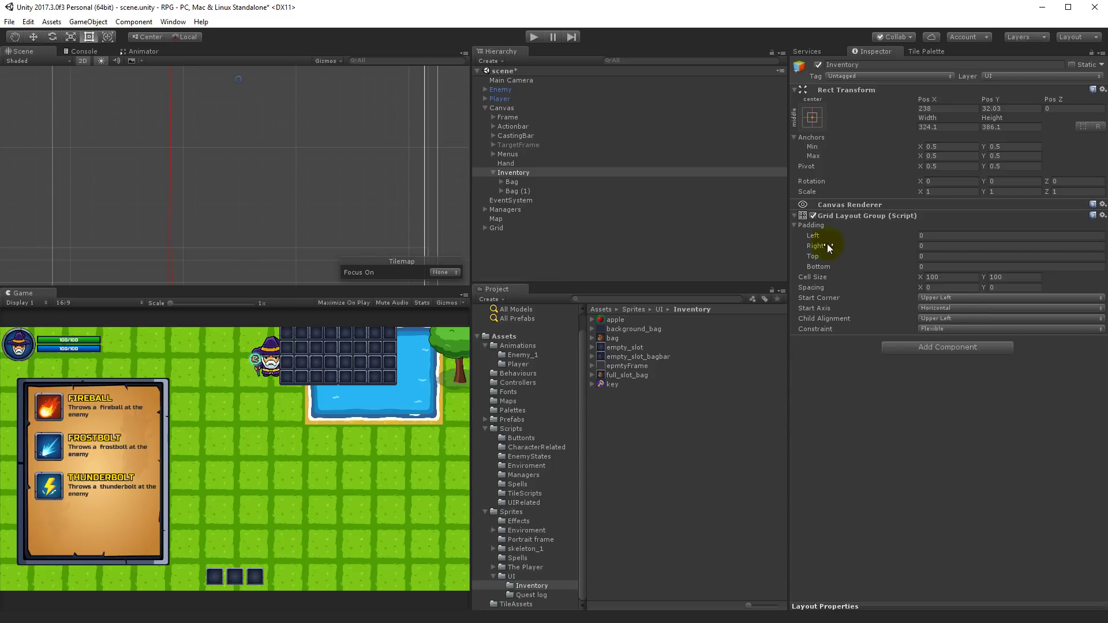
Set the right padding of the Inventory's Grid Layout Group to -16
{"action": "left_click", "coordinate": [959, 247]}
{"action": "type", "text": "-16"}
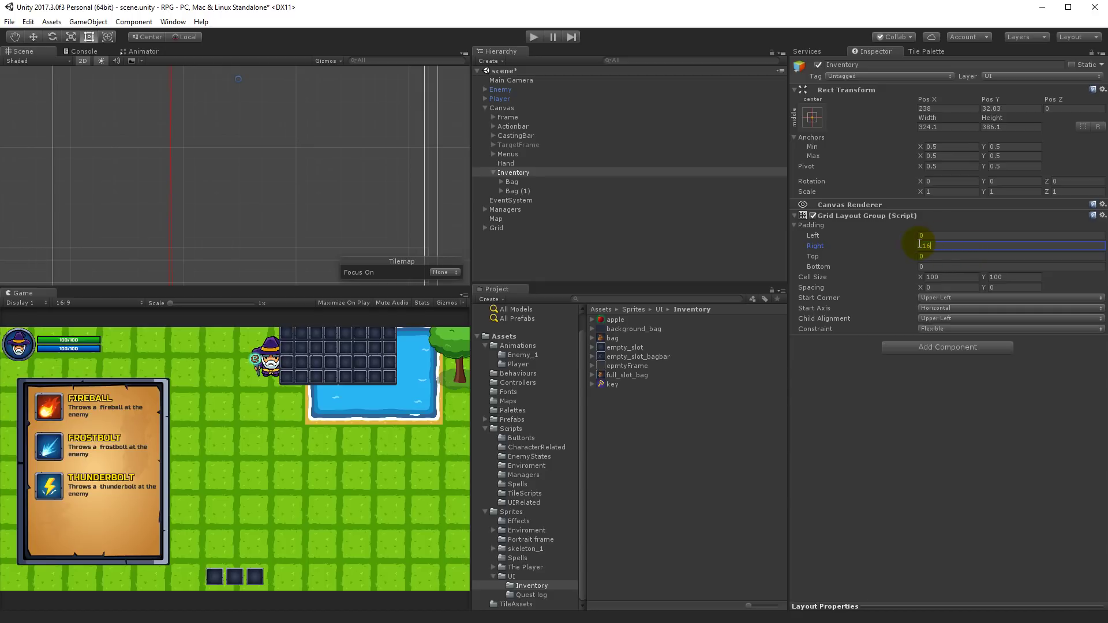
{"action": "scroll", "coordinate": [288, 139], "scroll_direction": "down", "scroll_amount": 5}
{"action": "scroll", "coordinate": [404, 76], "scroll_direction": "down", "scroll_amount": 3}
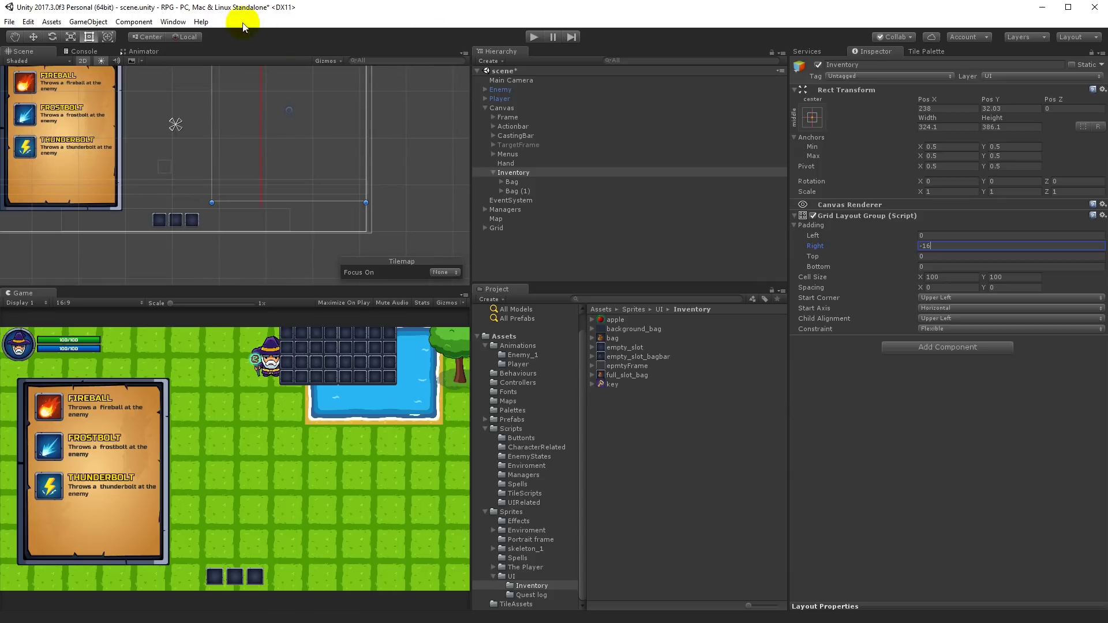
{"action": "scroll", "coordinate": [323, 127], "scroll_direction": "up", "scroll_amount": 3}
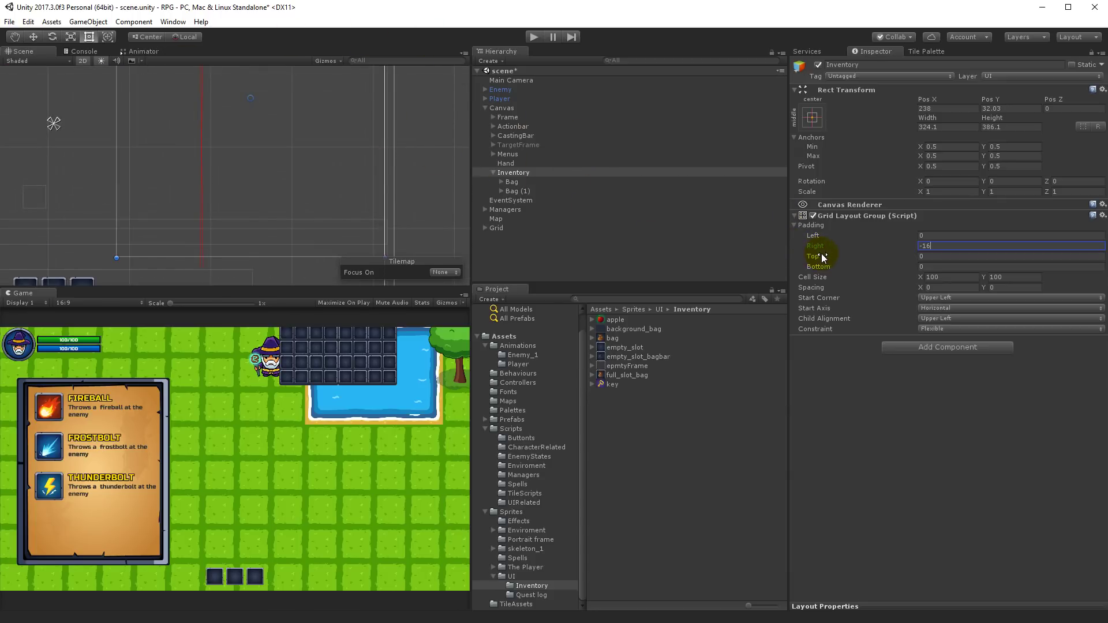
Set the Inventory grid's cell size to 103 in X and 103 in Y
{"action": "left_click", "coordinate": [940, 278]}
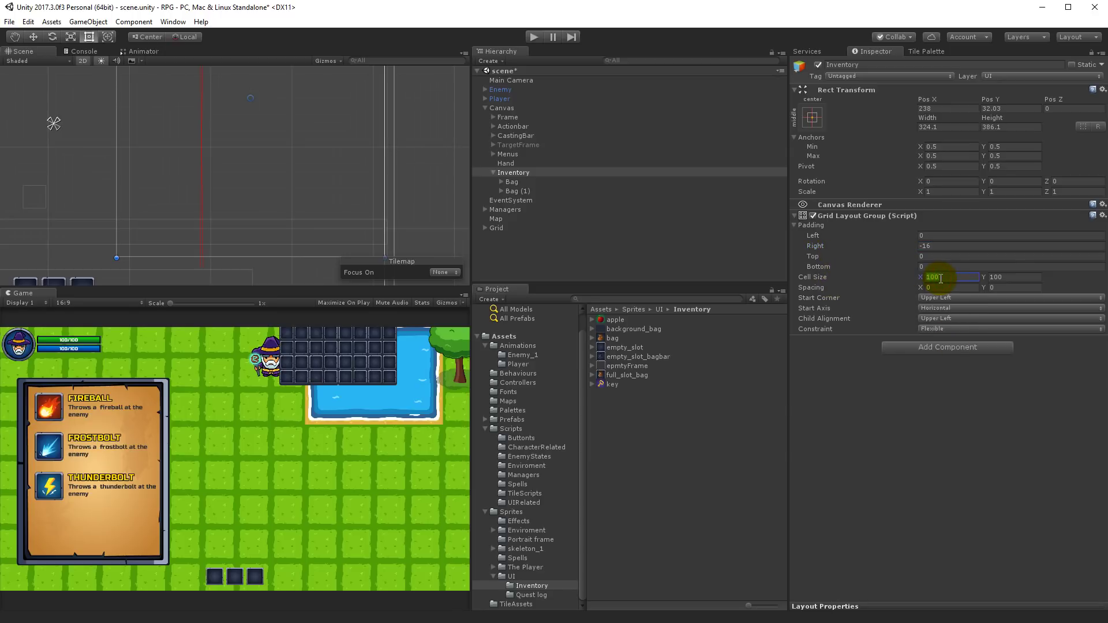
{"action": "type", "text": "103"}
{"action": "left_click", "coordinate": [1010, 278]}
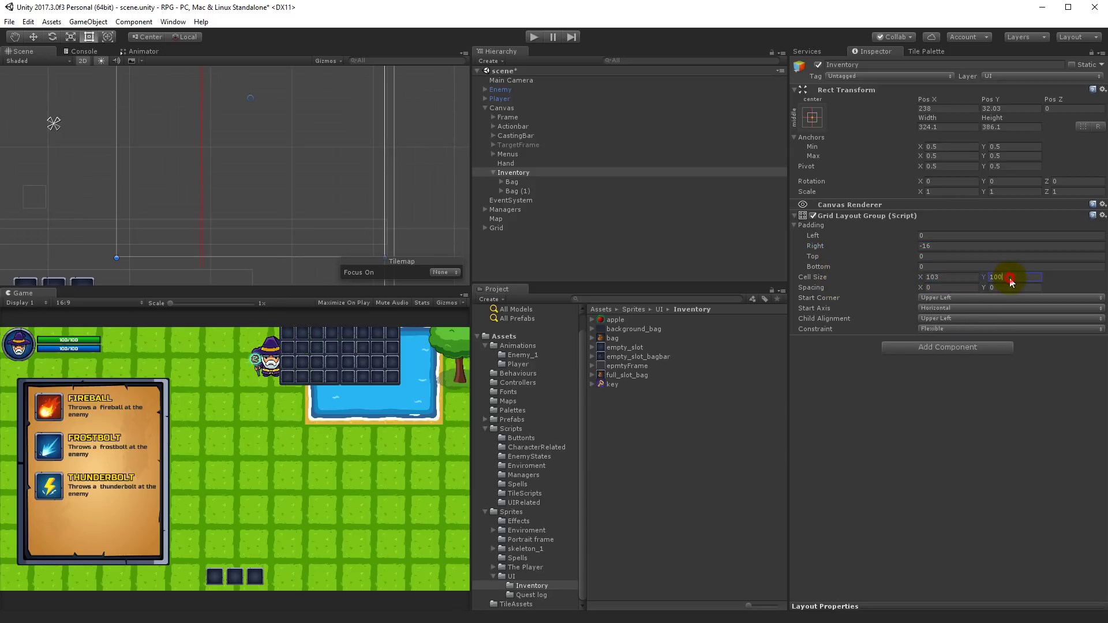
{"action": "type", "text": "103"}
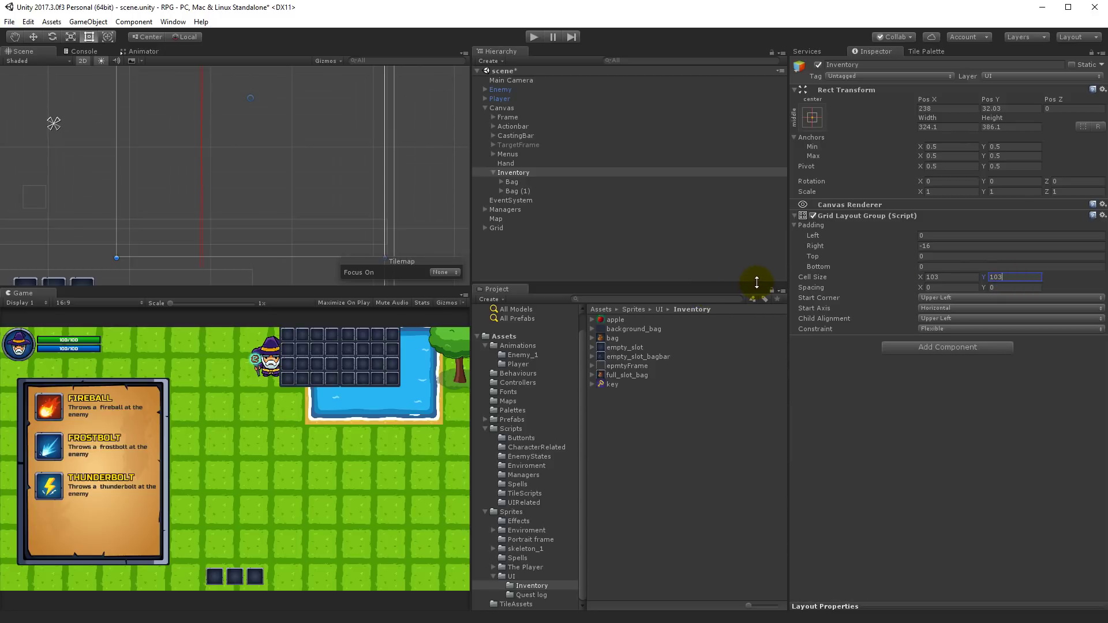
Set the Inventory grid's horizontal spacing to -20
{"action": "left_click", "coordinate": [942, 288]}
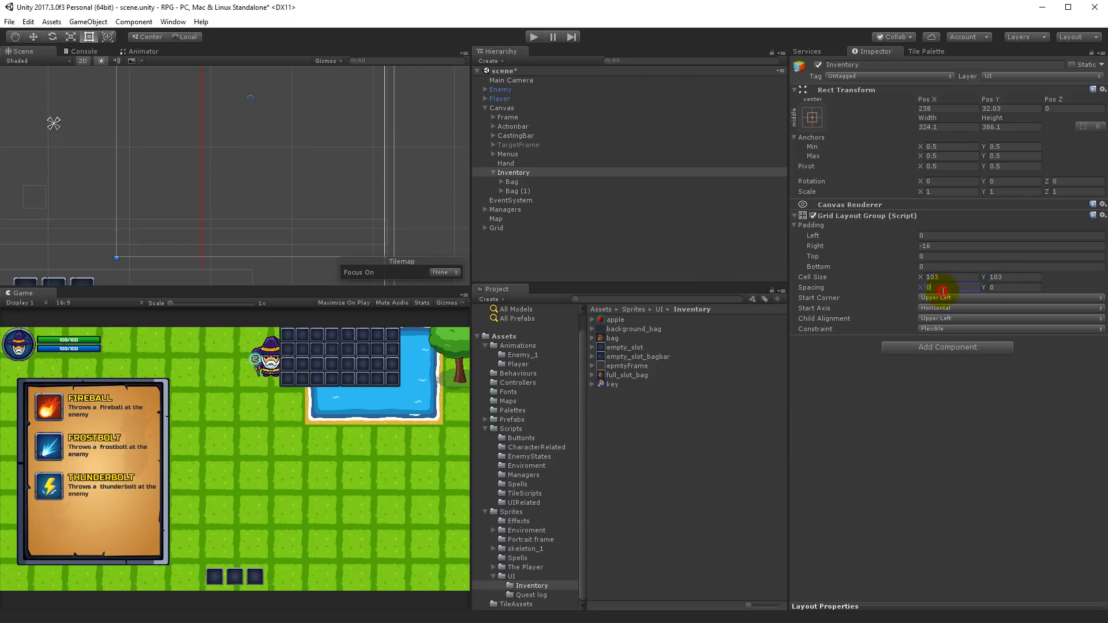
{"action": "type", "text": "-20"}
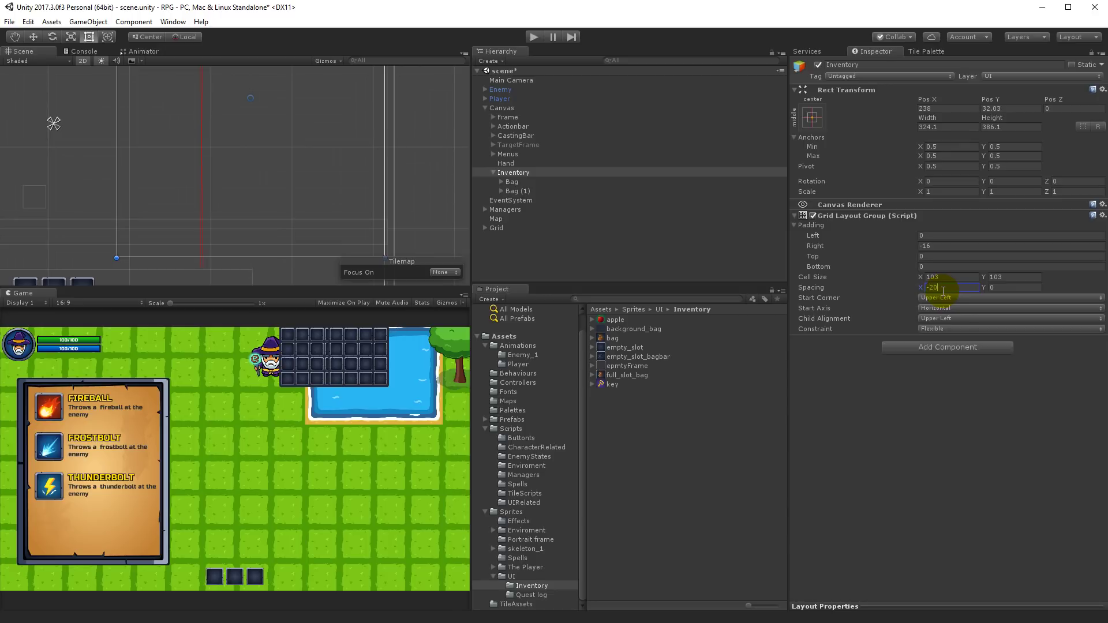
{"action": "key", "text": "Return"}
Set the Inventory grid's start corner and child alignment to Lower Right, with a Fixed Column Count constraint
{"action": "left_click", "coordinate": [936, 298]}
{"action": "left_click", "coordinate": [958, 348]}
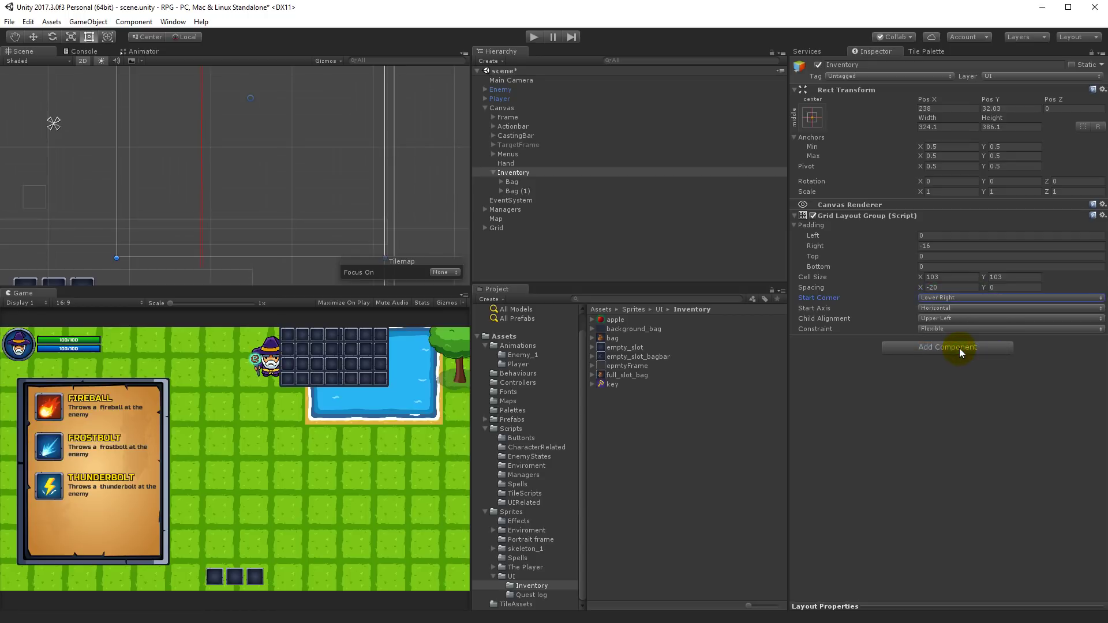
{"action": "left_click", "coordinate": [949, 319]}
{"action": "left_click", "coordinate": [967, 431]}
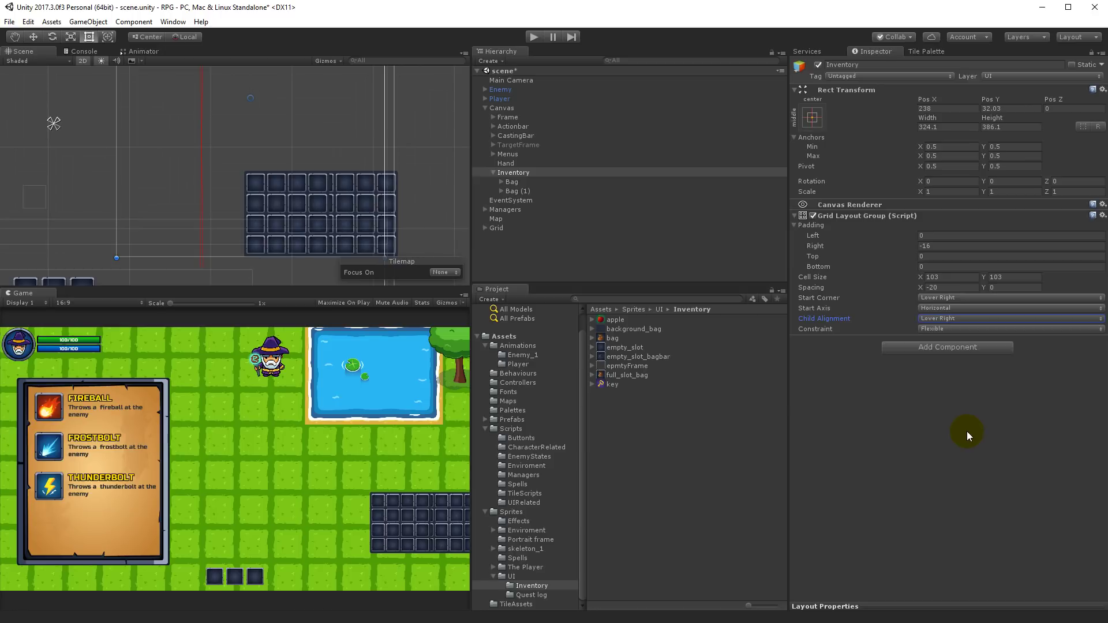
{"action": "left_click", "coordinate": [959, 329]}
{"action": "left_click", "coordinate": [971, 348]}
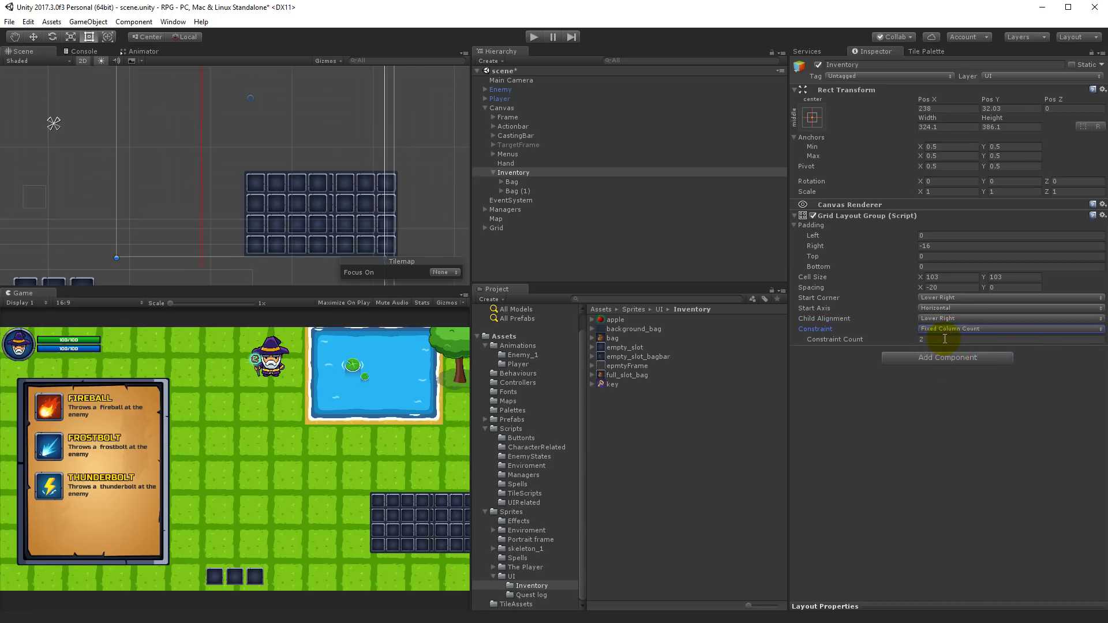
Reset the Inventory grid's right padding to 0 and adjust its horizontal spacing to 5
{"action": "left_click", "coordinate": [955, 246]}
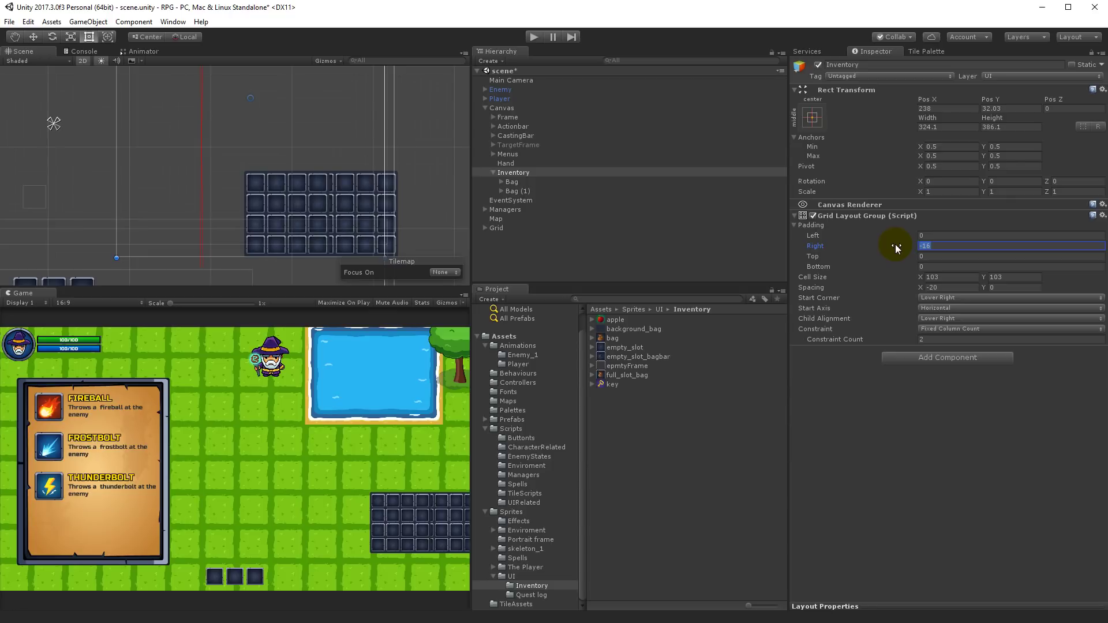
{"action": "type", "text": "0"}
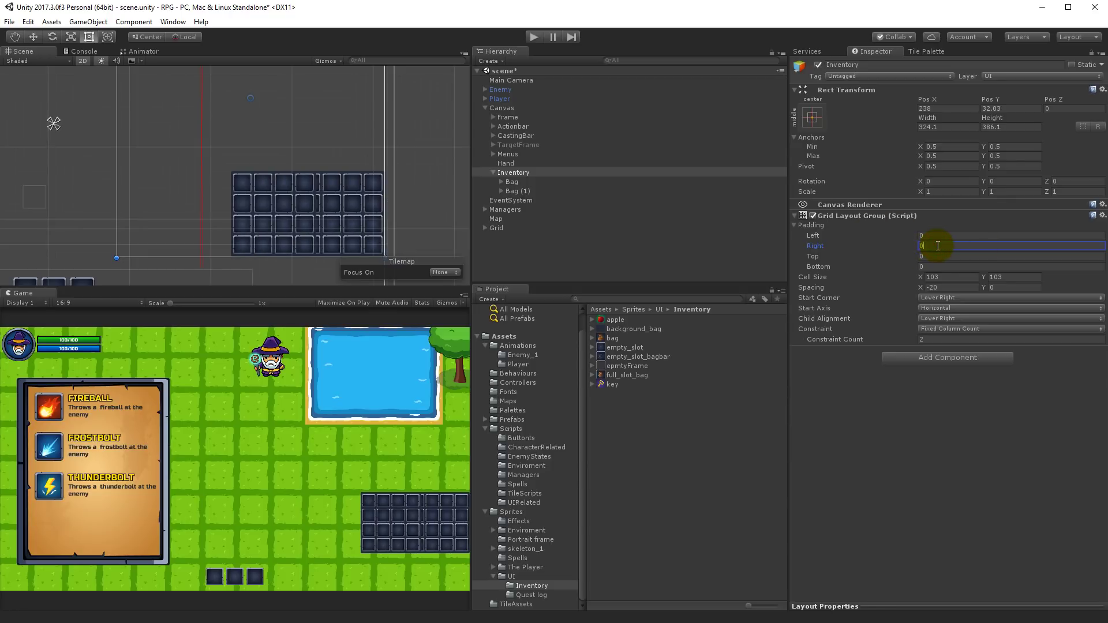
{"action": "left_click", "coordinate": [921, 290]}
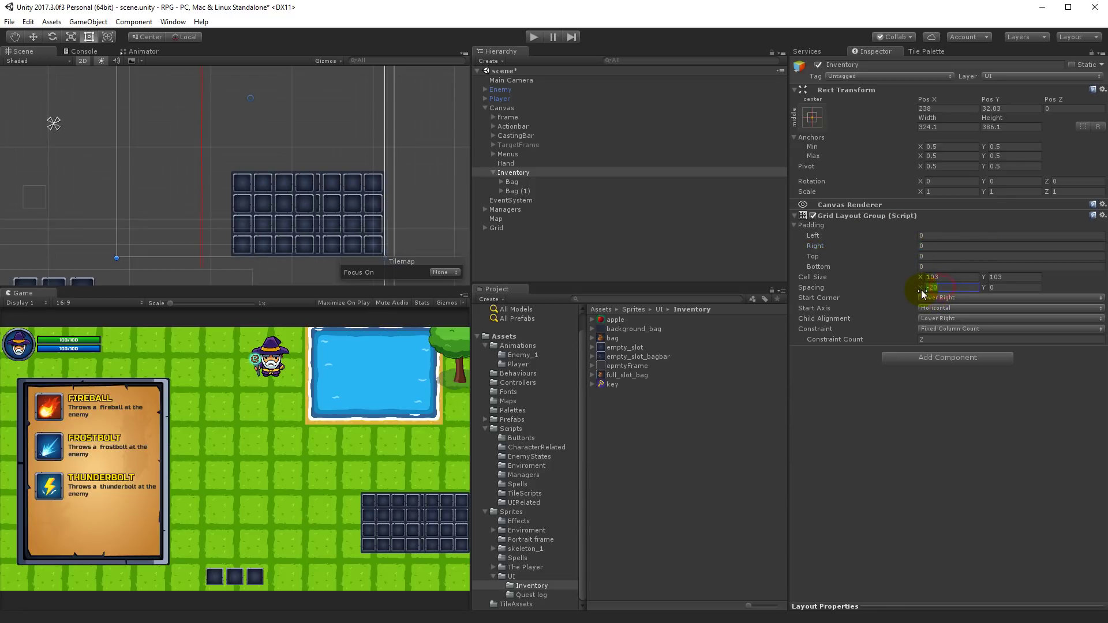
{"action": "type", "text": "0"}
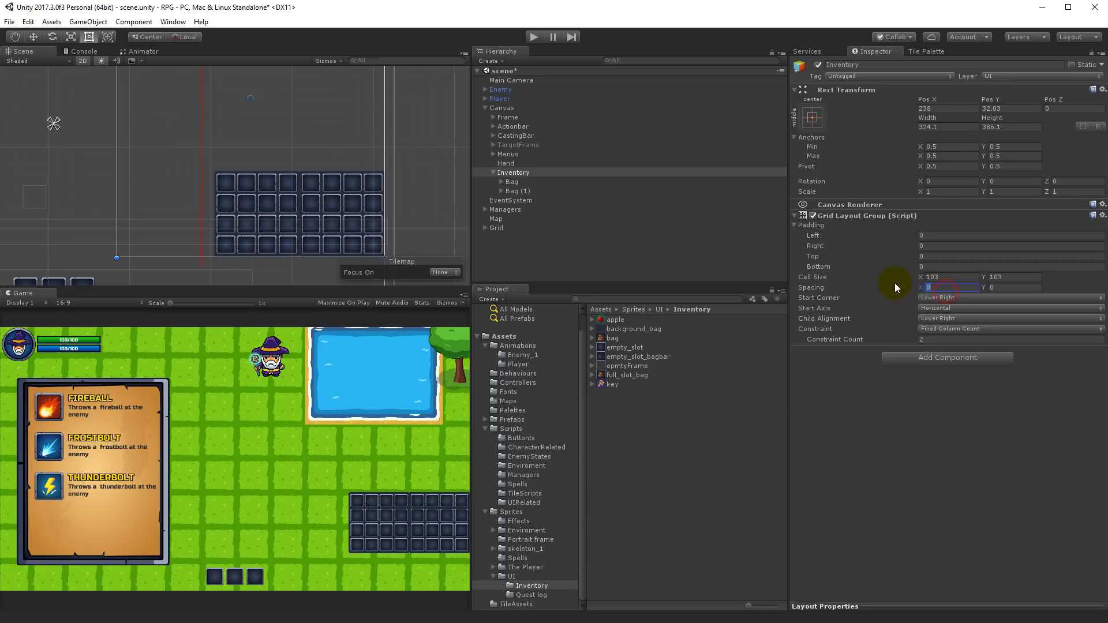
{"action": "type", "text": "20.03"}
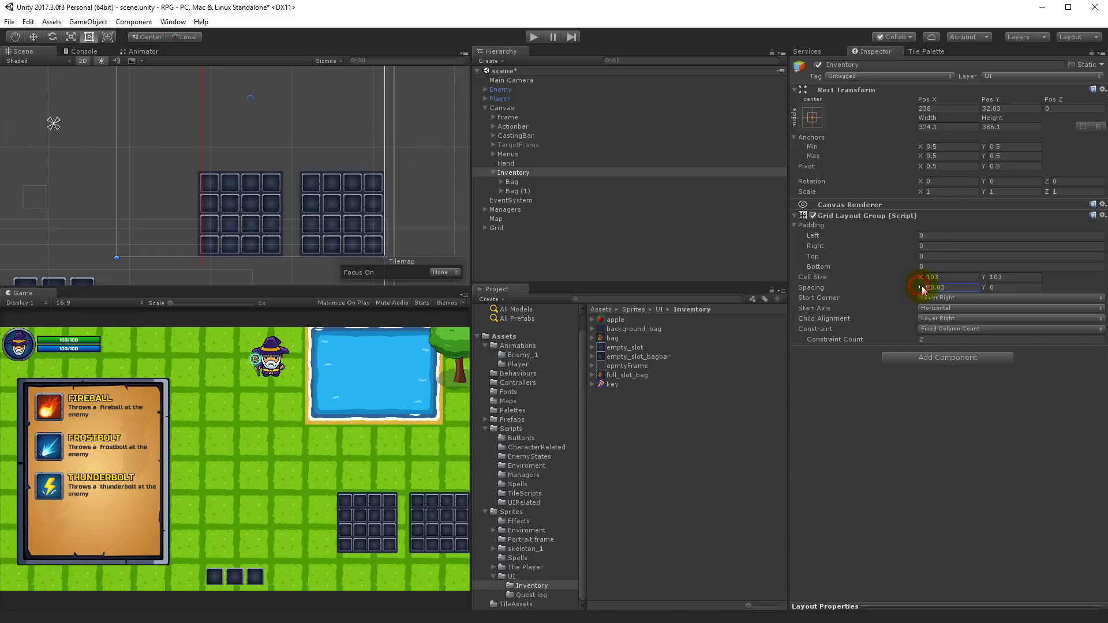
{"action": "left_click_drag", "start_coordinate": [919, 286], "coordinate": [875, 286]}
{"action": "left_click", "coordinate": [952, 287]}
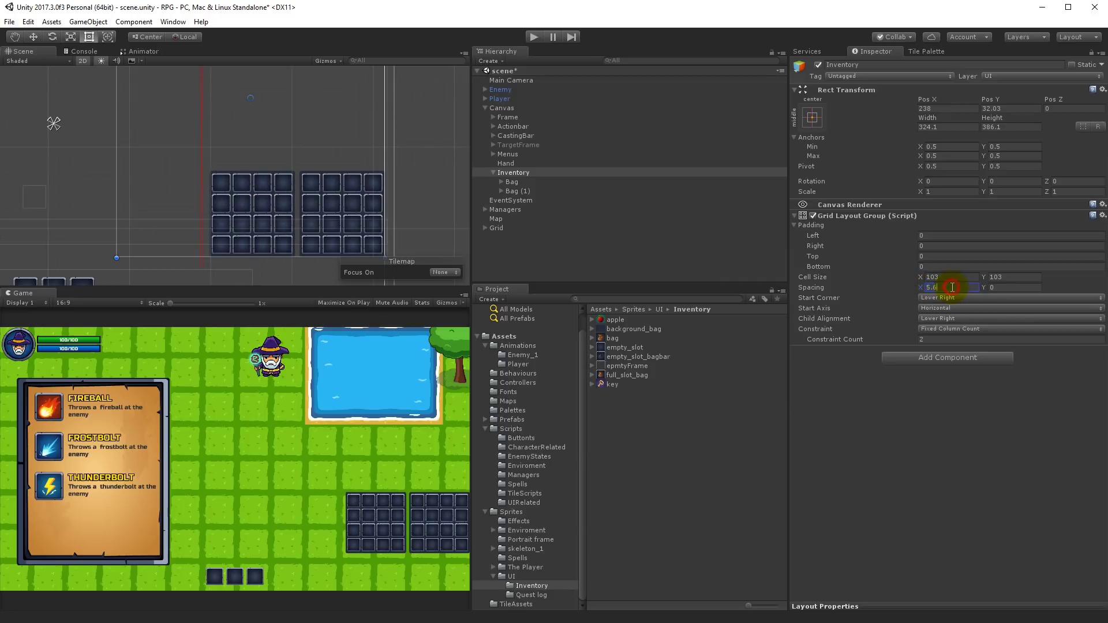
{"action": "type", "text": "5"}
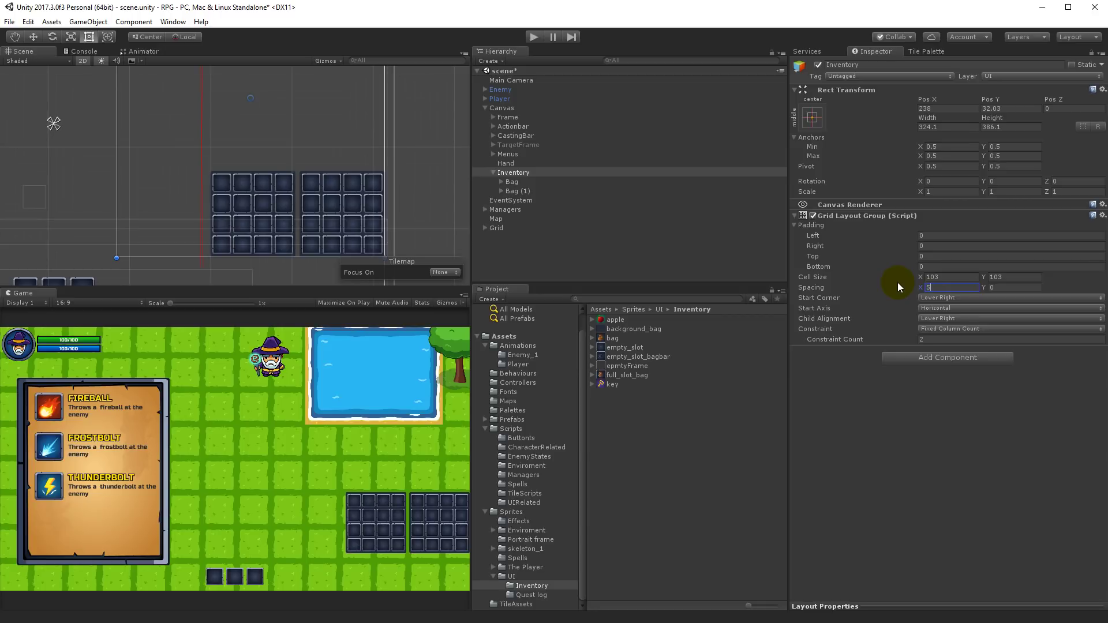
Adjust the Inventory grid's right padding, trying 10 and settling on 5
{"action": "scroll", "coordinate": [293, 145], "scroll_direction": "down", "scroll_amount": 2}
{"action": "scroll", "coordinate": [286, 136], "scroll_direction": "down", "scroll_amount": 1}
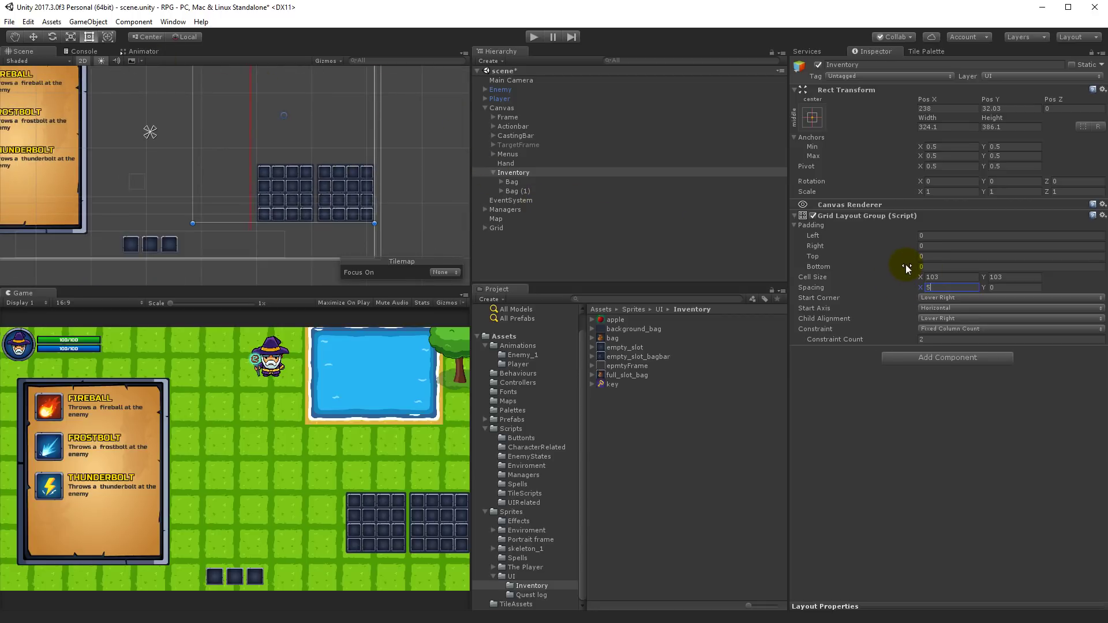
{"action": "scroll", "coordinate": [380, 222], "scroll_direction": "up", "scroll_amount": 2}
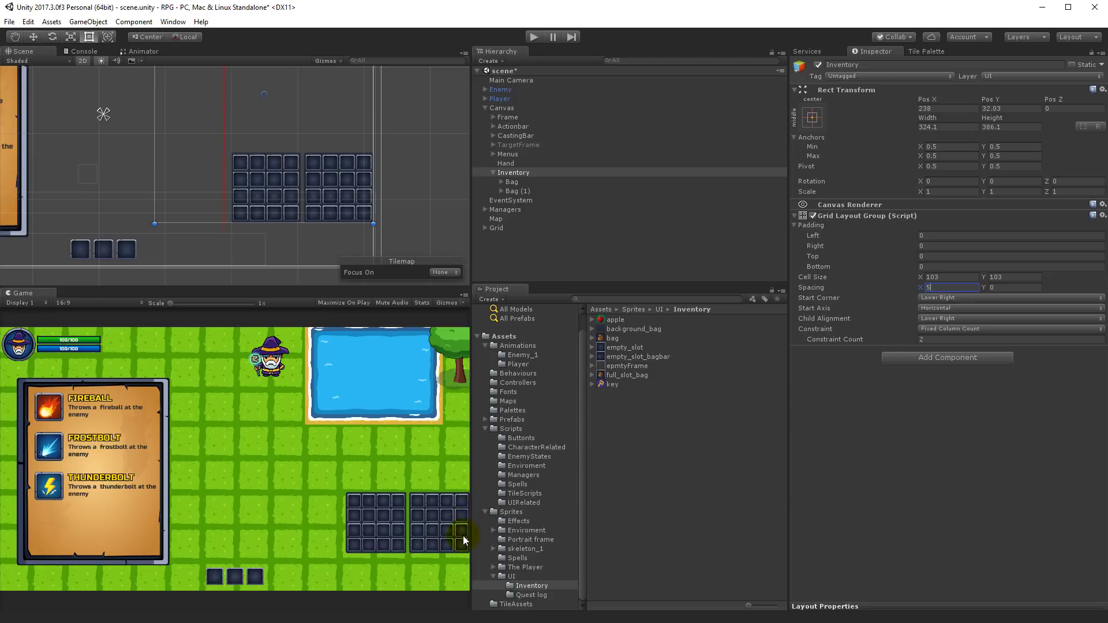
{"action": "left_click_drag", "start_coordinate": [834, 236], "coordinate": [871, 242]}
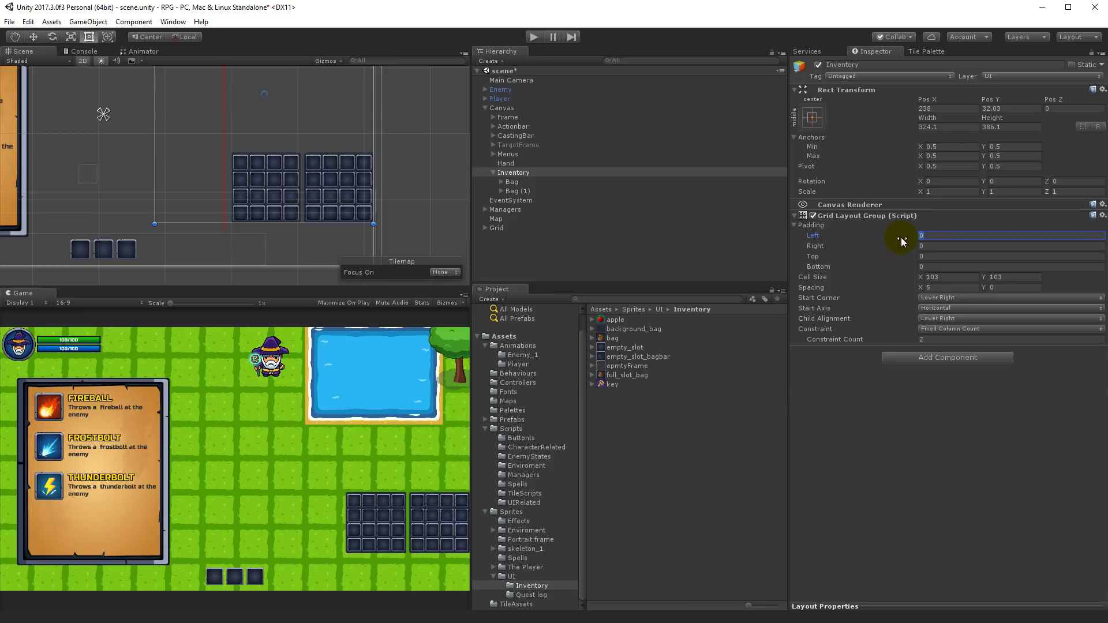
{"action": "left_click_drag", "start_coordinate": [878, 246], "coordinate": [886, 246]}
{"action": "left_click", "coordinate": [939, 247]}
{"action": "type", "text": "10"}
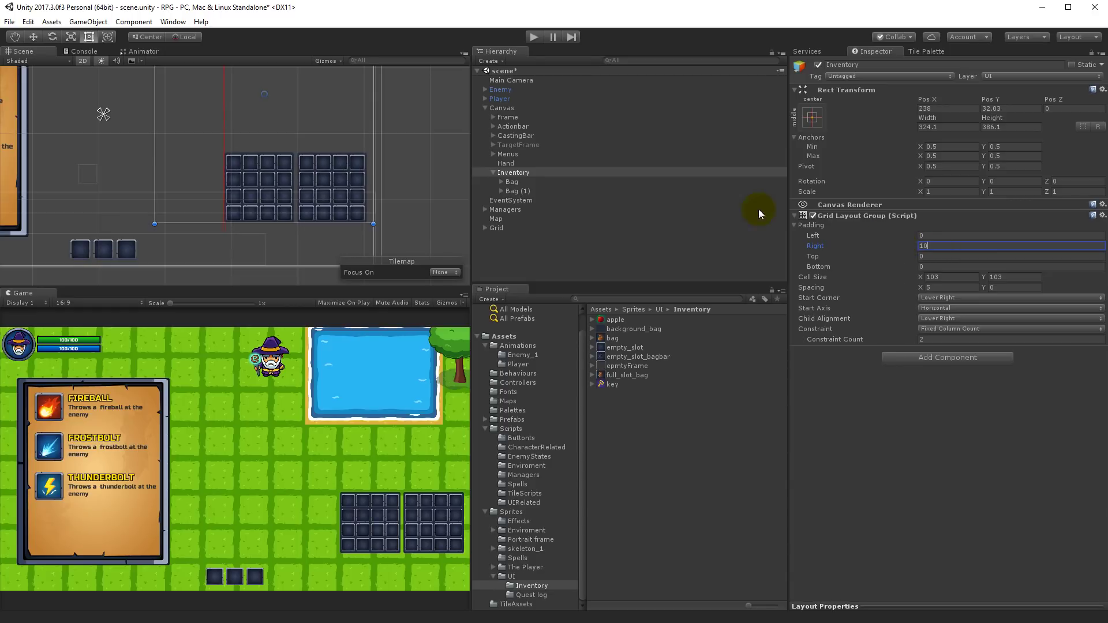
{"action": "key", "text": "BackSpace"}
{"action": "key", "text": "BackSpace"}
{"action": "type", "text": "5"}
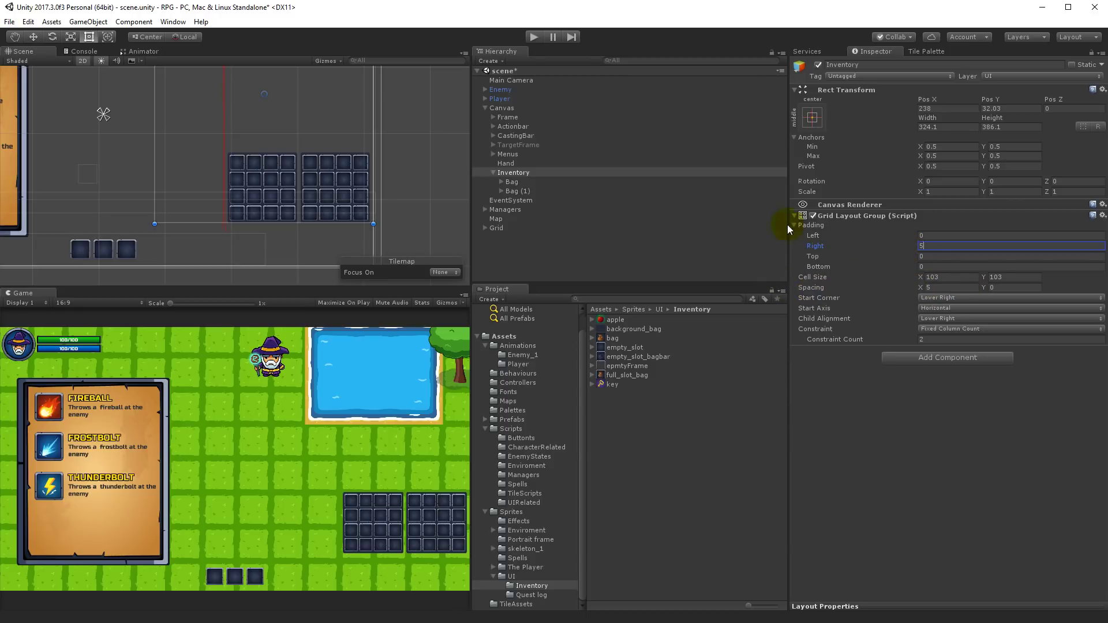
Widen the Inventory rectangle on its left side to about 340 and set its pivot to X 0, Y 0
{"action": "mouse_move", "coordinate": [151, 167]}
{"action": "left_mouse_down"}
{"action": "mouse_move", "coordinate": [216, 165]}
{"action": "mouse_move", "coordinate": [144, 164]}
{"action": "left_mouse_up"}
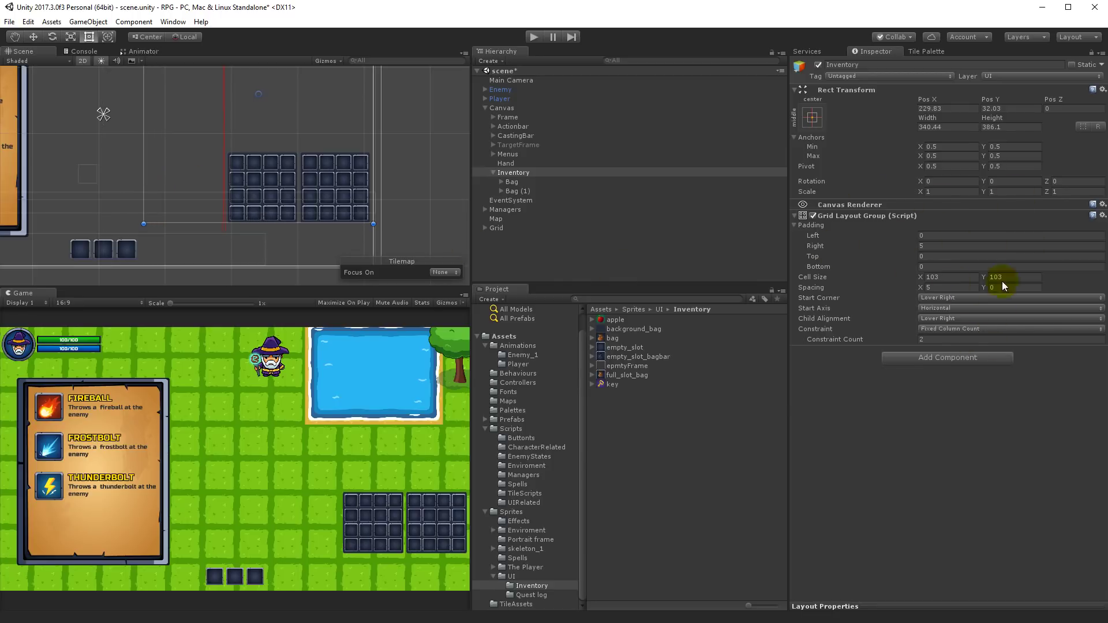
{"action": "left_click", "coordinate": [932, 167]}
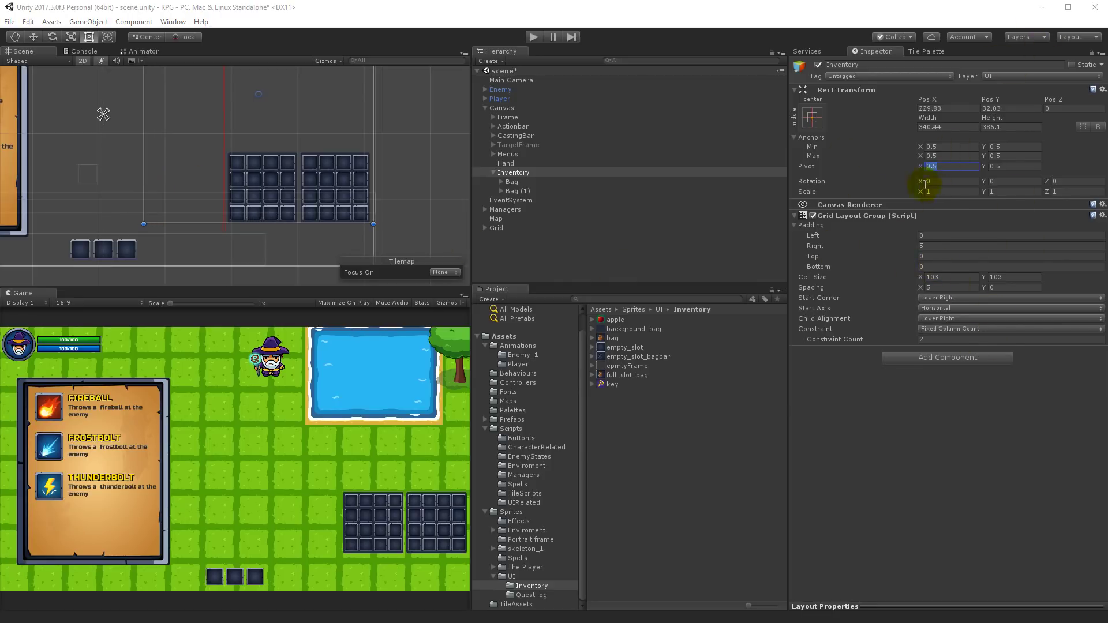
{"action": "left_click", "coordinate": [950, 166]}
{"action": "type", "text": "0"}
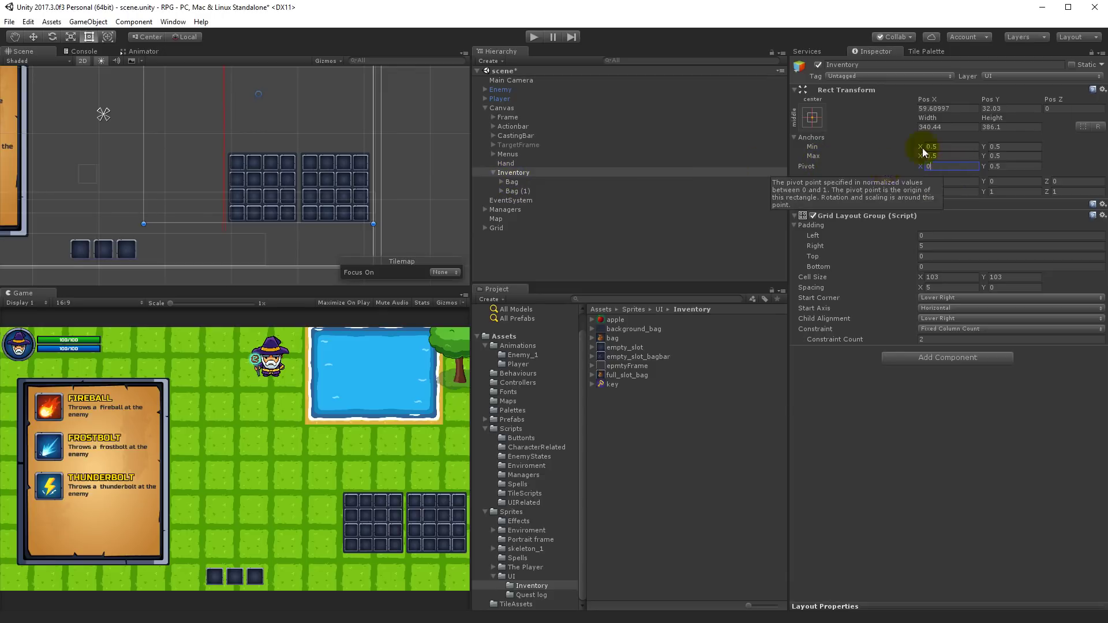
{"action": "left_click", "coordinate": [1010, 166]}
{"action": "type", "text": "0"}
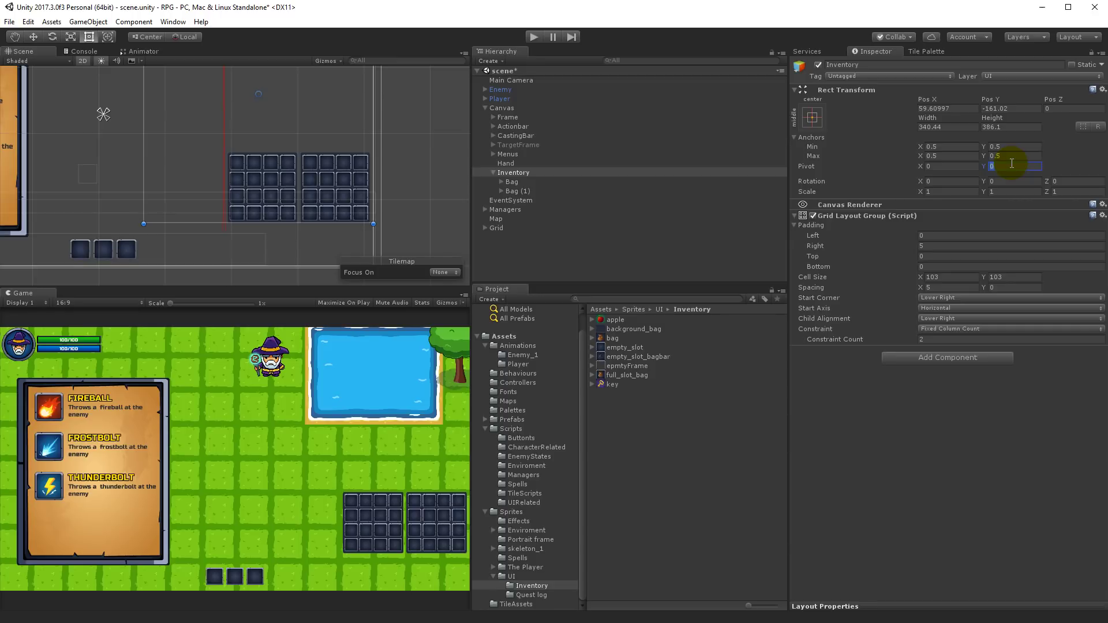
Duplicate the bag object three times inside the Inventory to make five bags in total
{"action": "left_click", "coordinate": [513, 182]}
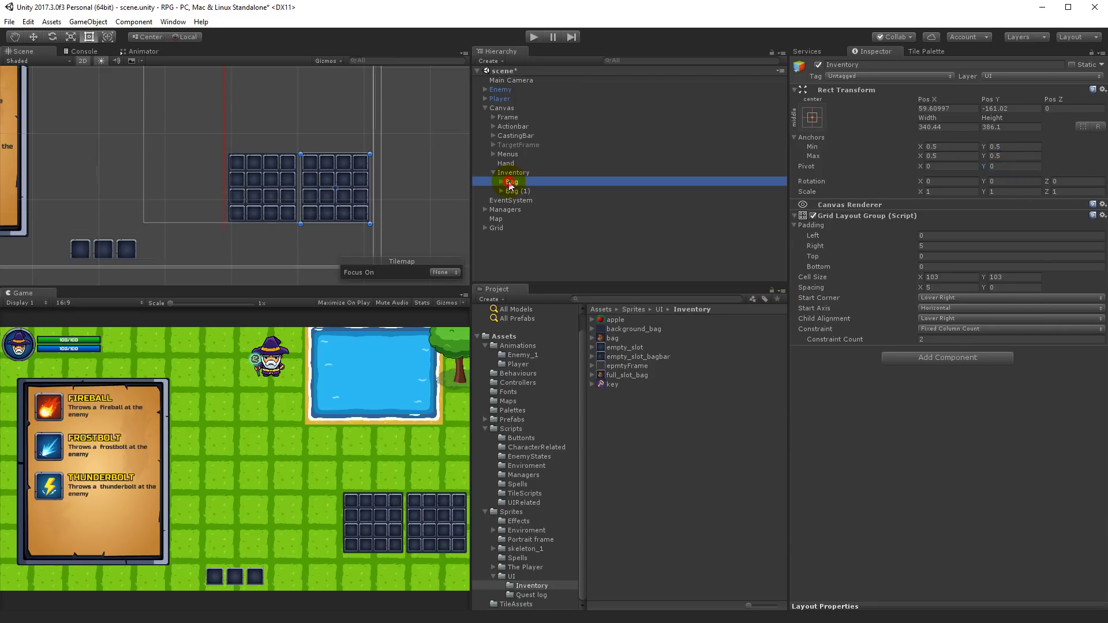
{"action": "right_click", "coordinate": [509, 185]}
{"action": "left_click", "coordinate": [542, 234]}
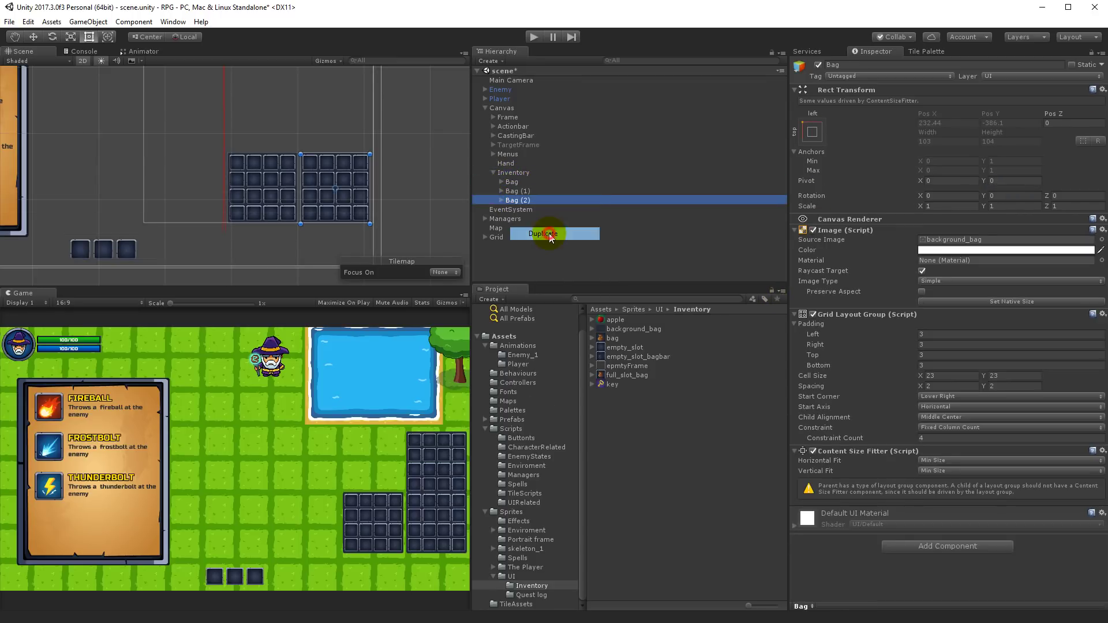
{"action": "right_click", "coordinate": [518, 202]}
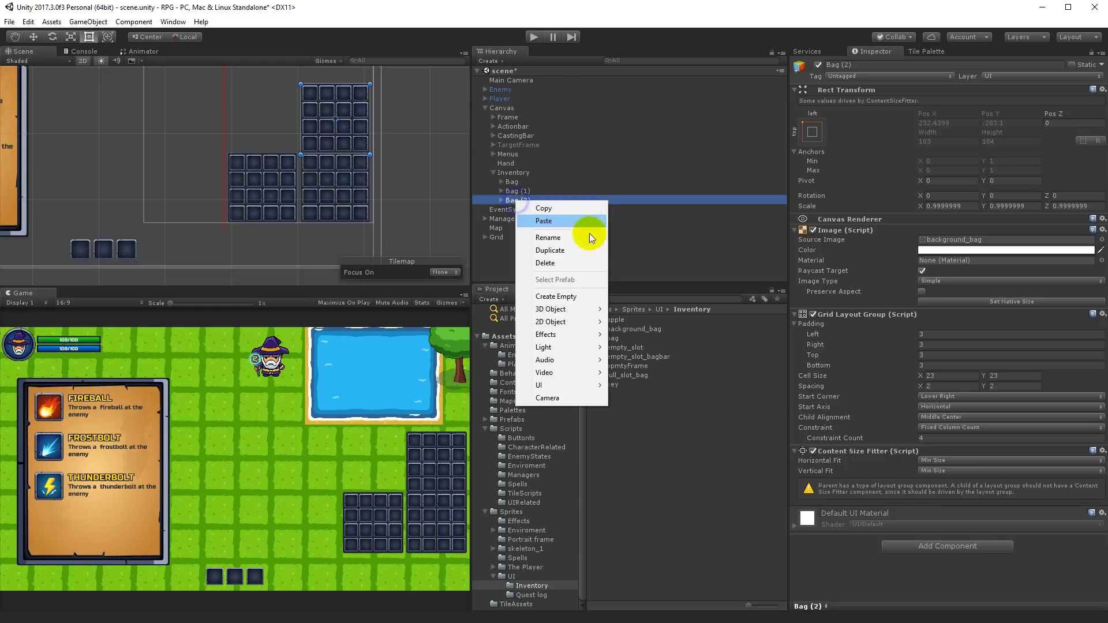
{"action": "left_click", "coordinate": [566, 253]}
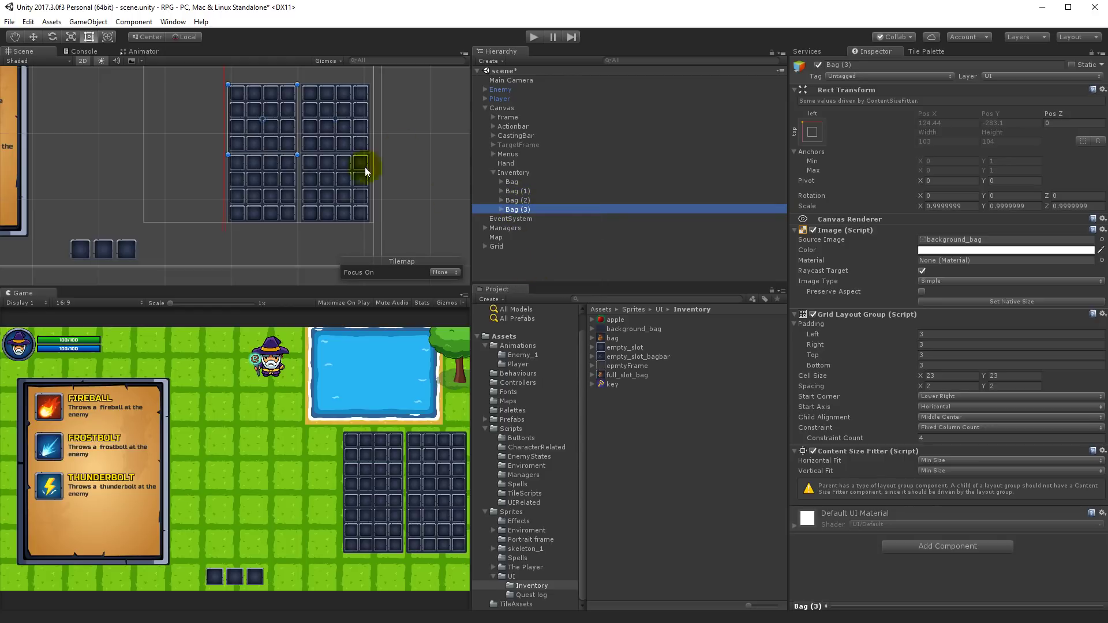
{"action": "scroll", "coordinate": [348, 175], "scroll_direction": "down", "scroll_amount": 1}
{"action": "right_click", "coordinate": [533, 211]}
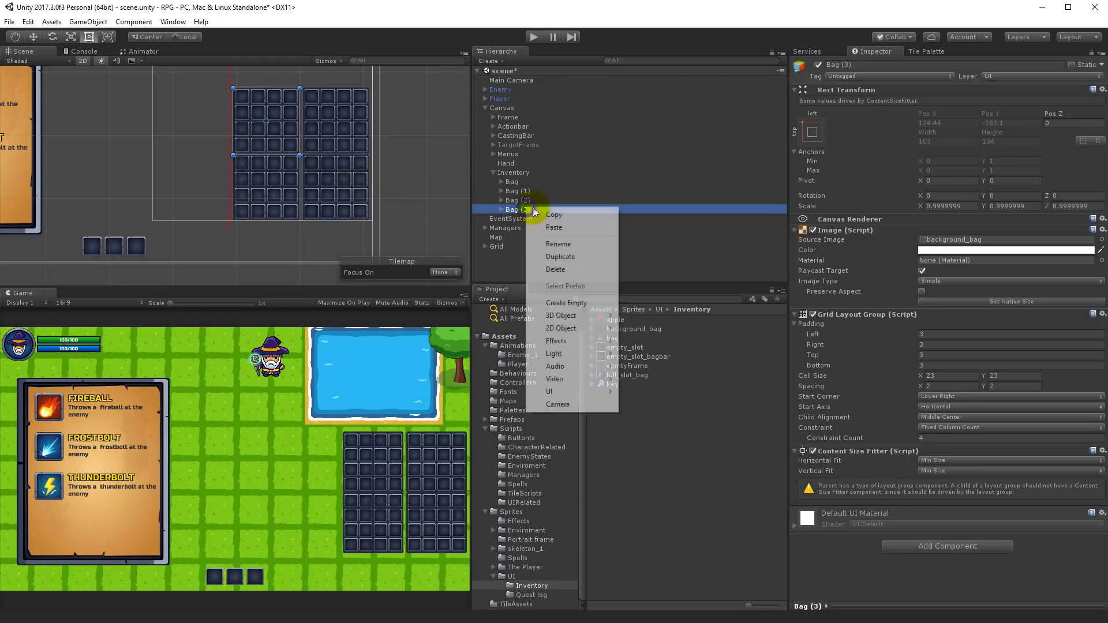
{"action": "left_click", "coordinate": [597, 258]}
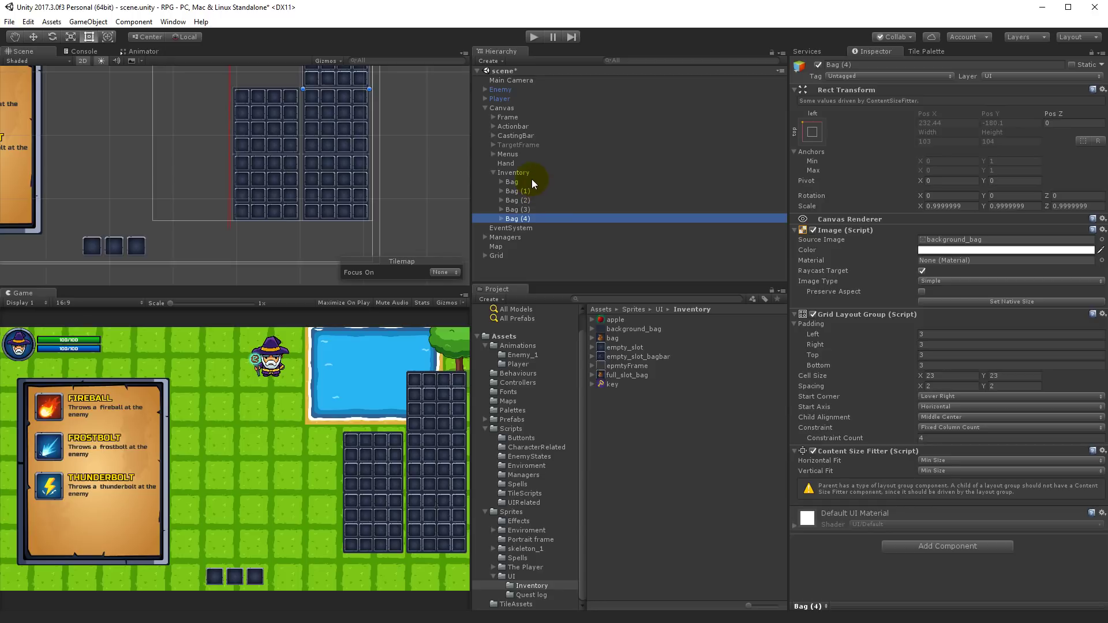
Set the Inventory grid's vertical spacing to 5
{"action": "left_click", "coordinate": [514, 172]}
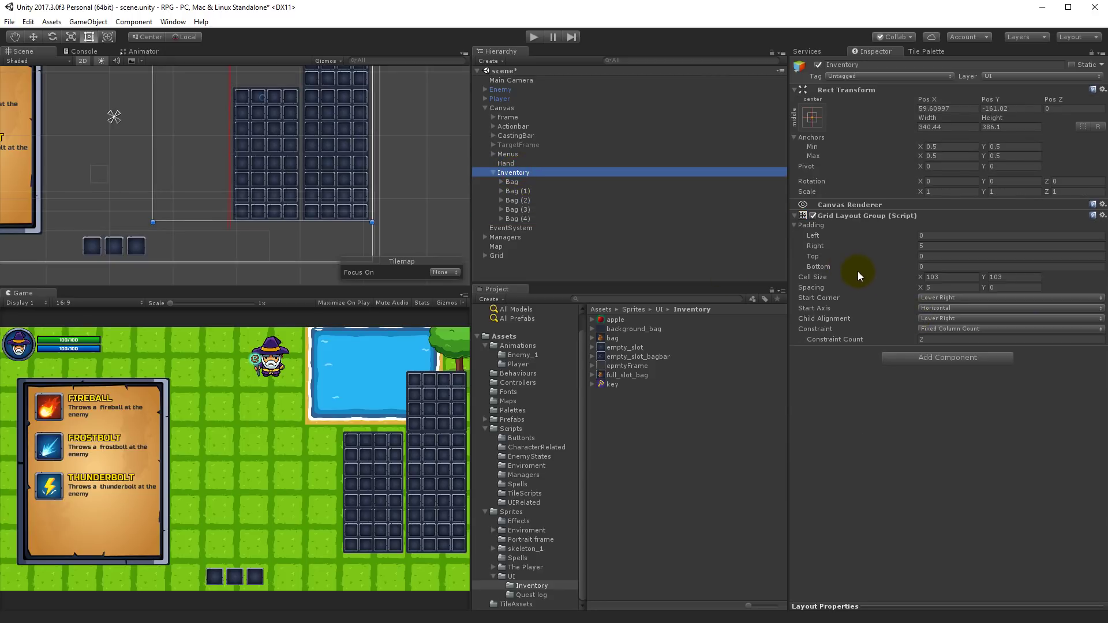
{"action": "left_click_drag", "start_coordinate": [989, 291], "coordinate": [957, 287]}
{"action": "left_click", "coordinate": [1031, 287]}
{"action": "type", "text": "5"}
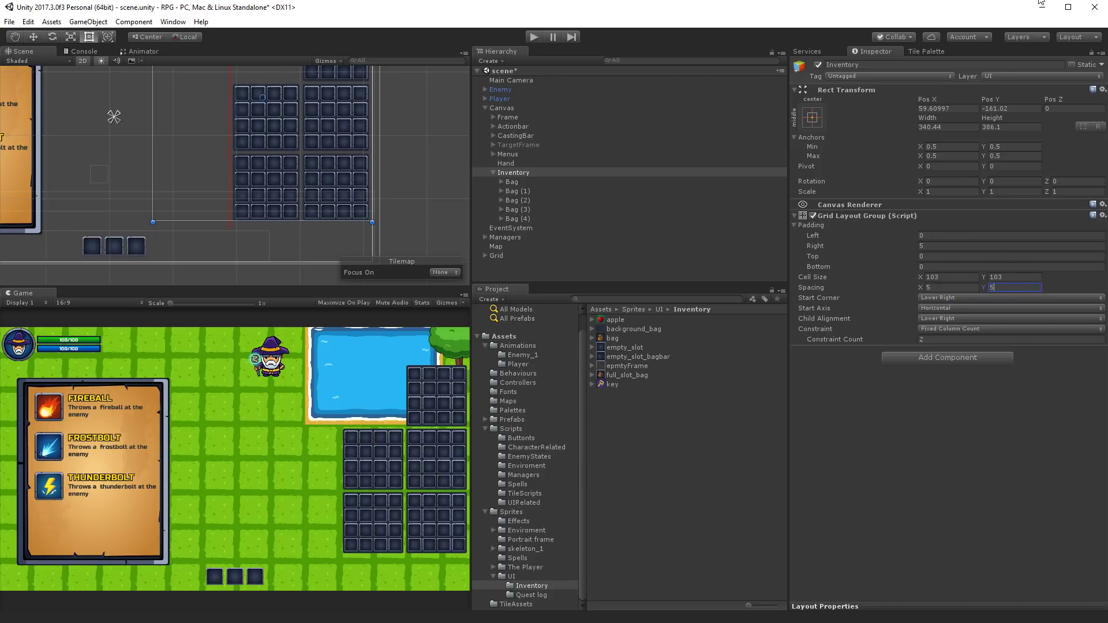
{"action": "left_click", "coordinate": [1010, 8]}
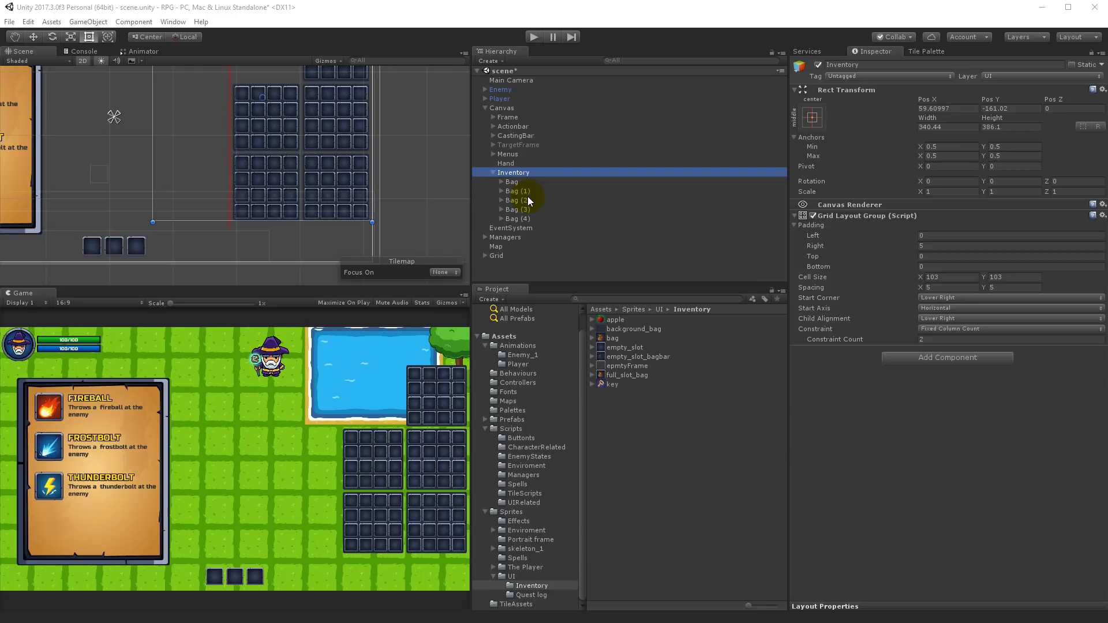
Delete Slot (12) through Slot (15) from Bag (2)
{"action": "left_click", "coordinate": [498, 200]}
{"action": "left_click", "coordinate": [500, 200]}
{"action": "left_click_drag", "start_coordinate": [528, 243], "coordinate": [529, 215]}
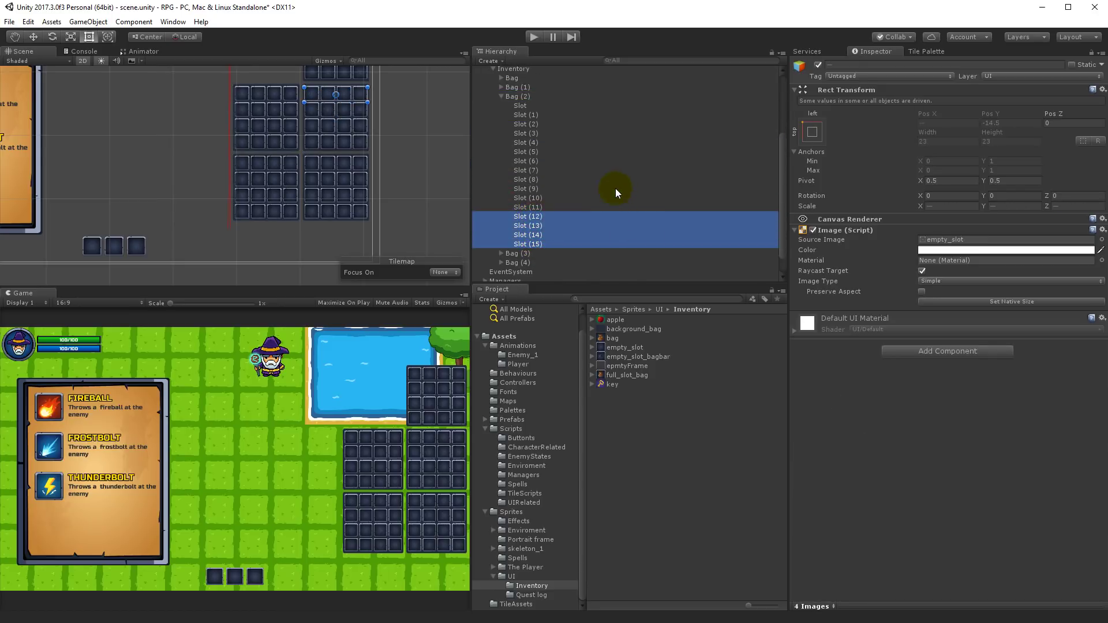
{"action": "key", "text": "Delete"}
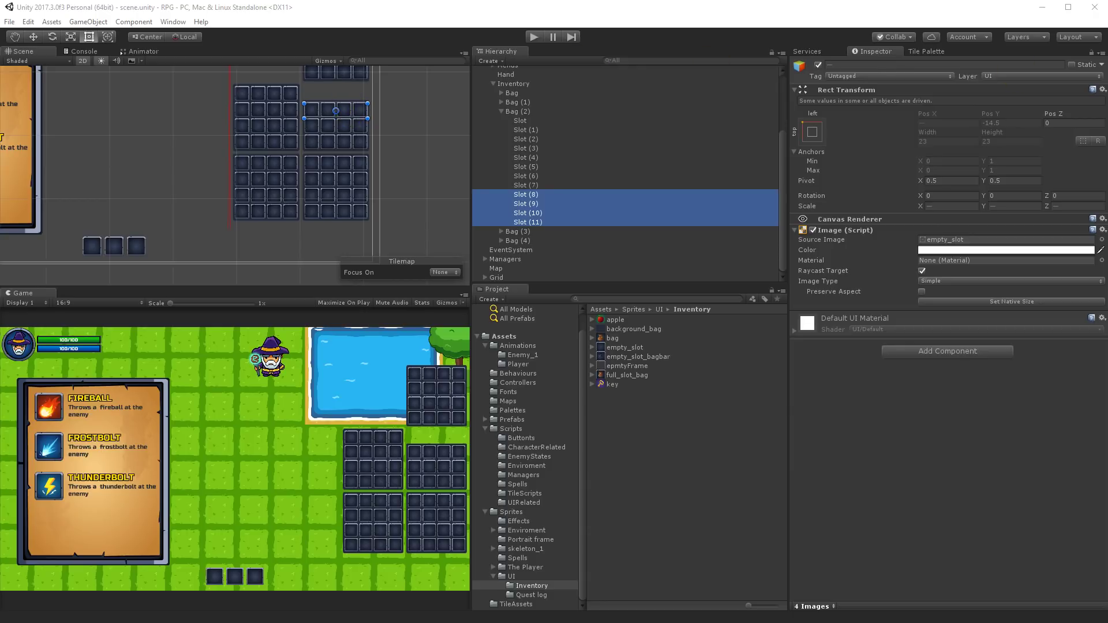
{"action": "scroll", "coordinate": [392, 174], "scroll_direction": "down", "scroll_amount": 2}
{"action": "scroll", "coordinate": [370, 122], "scroll_direction": "down", "scroll_amount": 3}
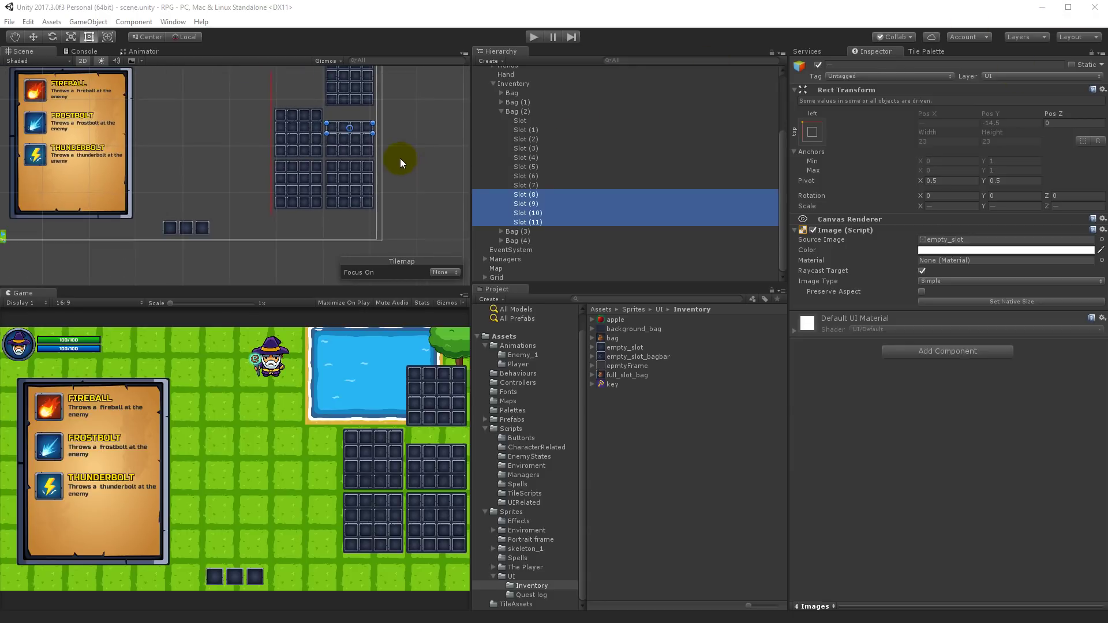
{"action": "scroll", "coordinate": [350, 147], "scroll_direction": "down", "scroll_amount": 2}
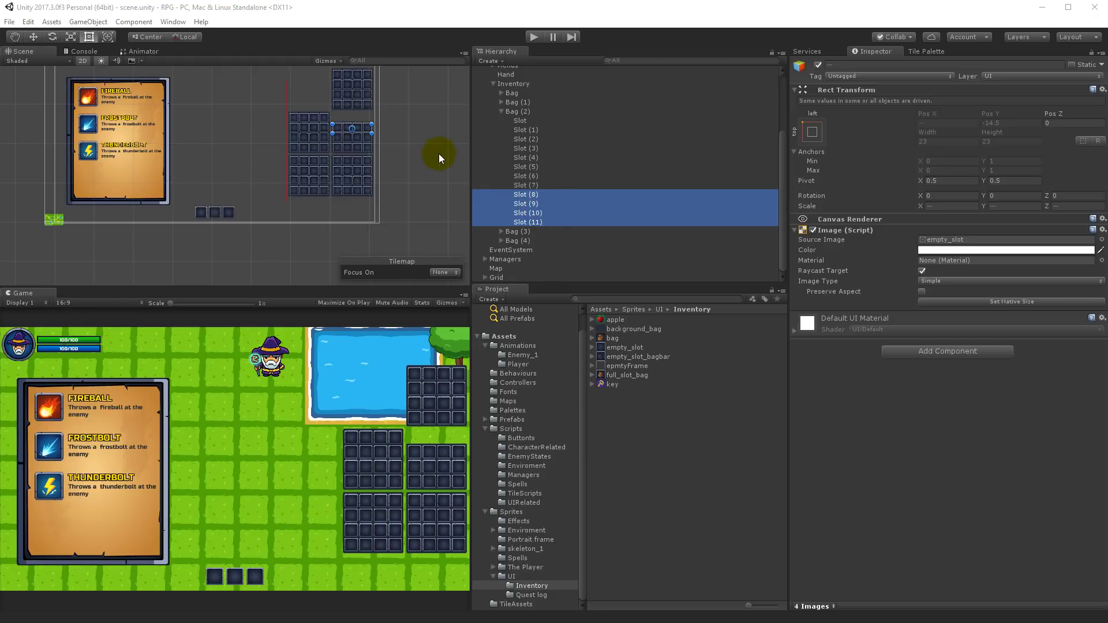
Restore the deleted slots of Bag (2) and duplicate its last four slots to add a fifth row
{"action": "key", "text": "ctrl+z"}
{"action": "key", "text": "ctrl+z"}
{"action": "key", "text": "ctrl+z"}
{"action": "key", "text": "ctrl+y"}
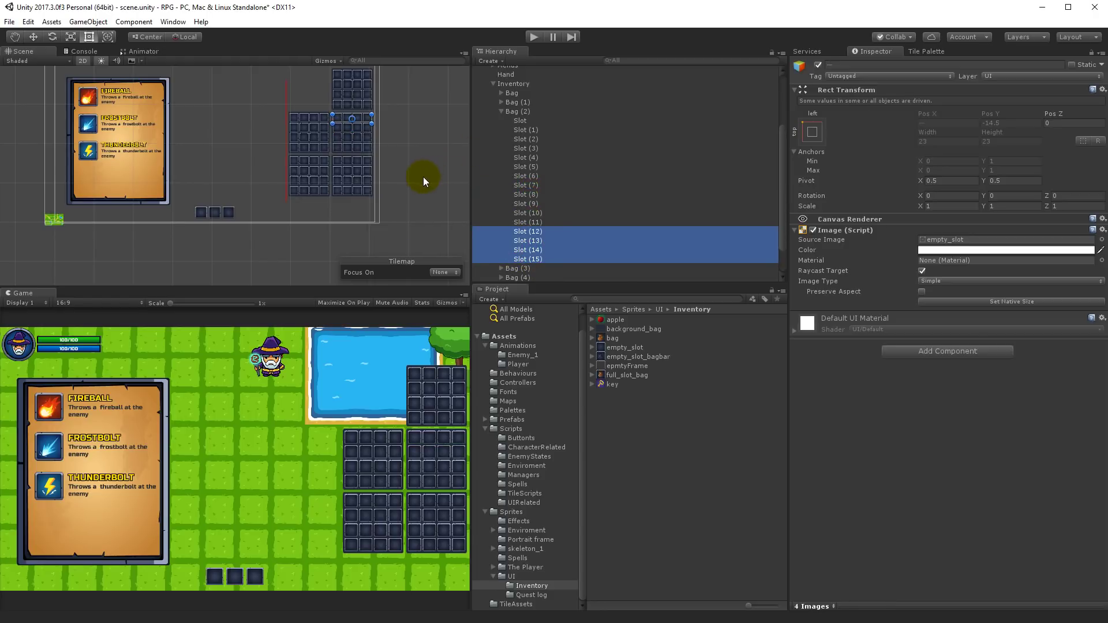
{"action": "key", "text": "ctrl+y"}
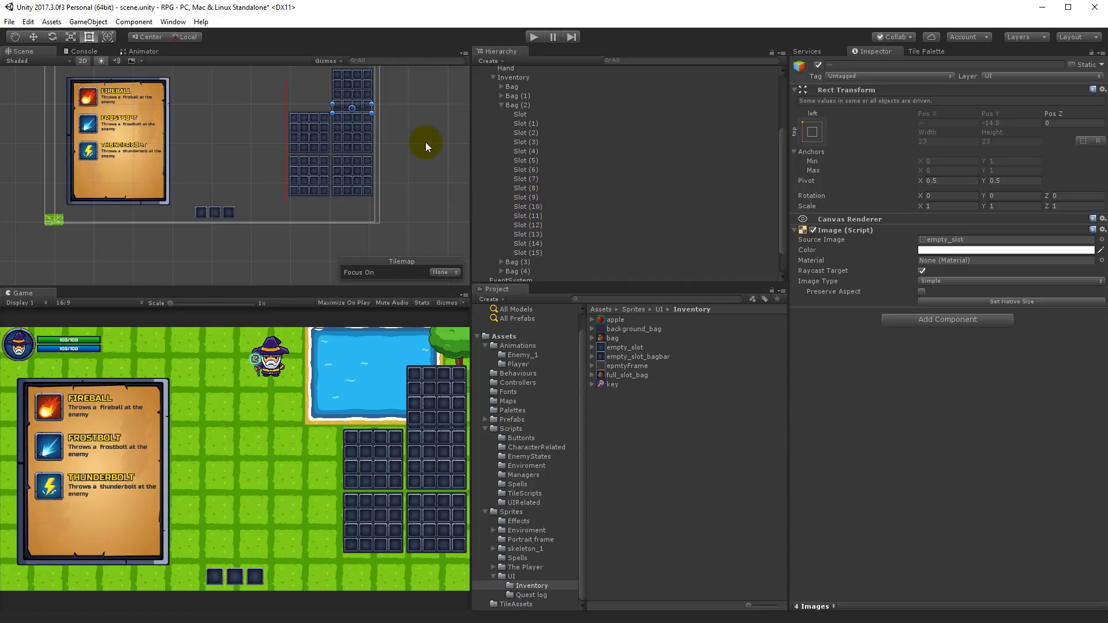
Try raising the Inventory grid's vertical cell size to about 111 and undo the change
{"action": "scroll", "coordinate": [531, 127], "scroll_direction": "up", "scroll_amount": 3}
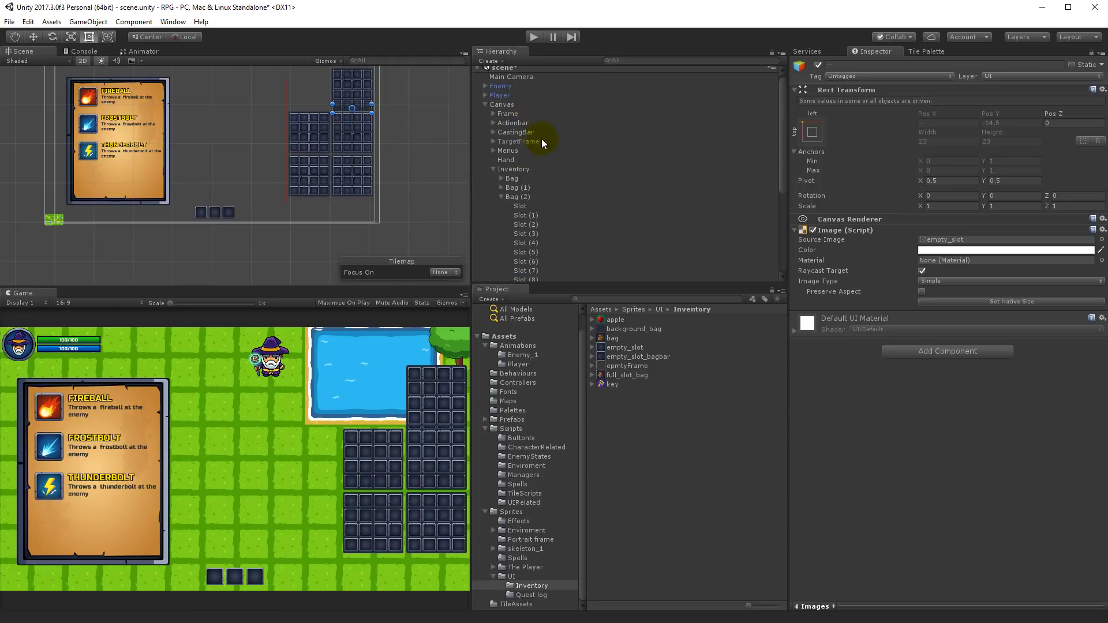
{"action": "left_click", "coordinate": [515, 172]}
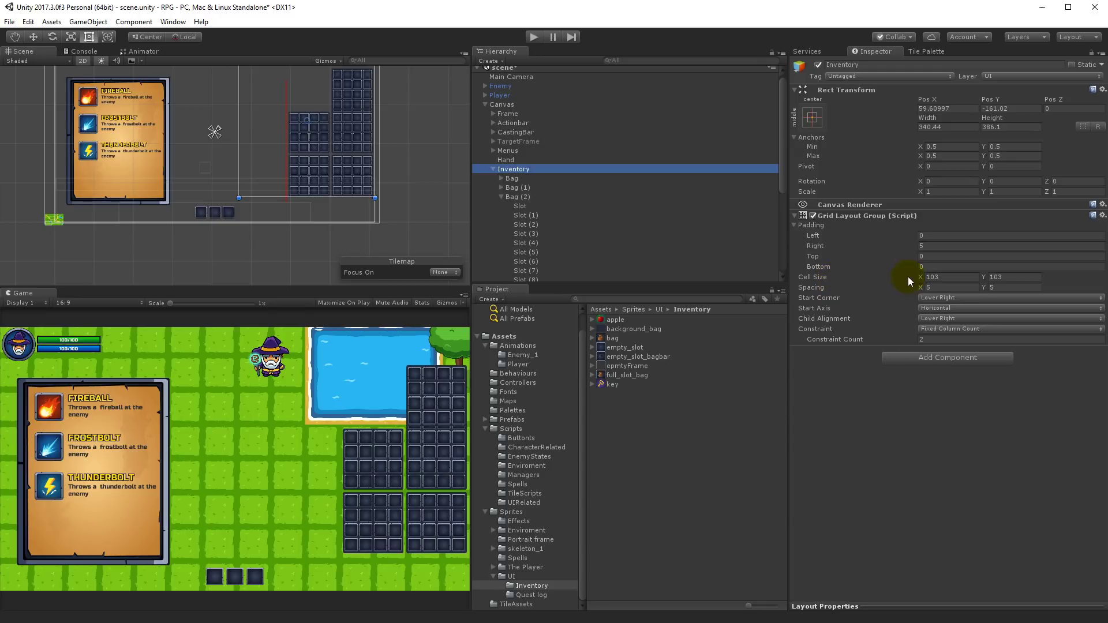
{"action": "left_click_drag", "start_coordinate": [983, 277], "coordinate": [1105, 247]}
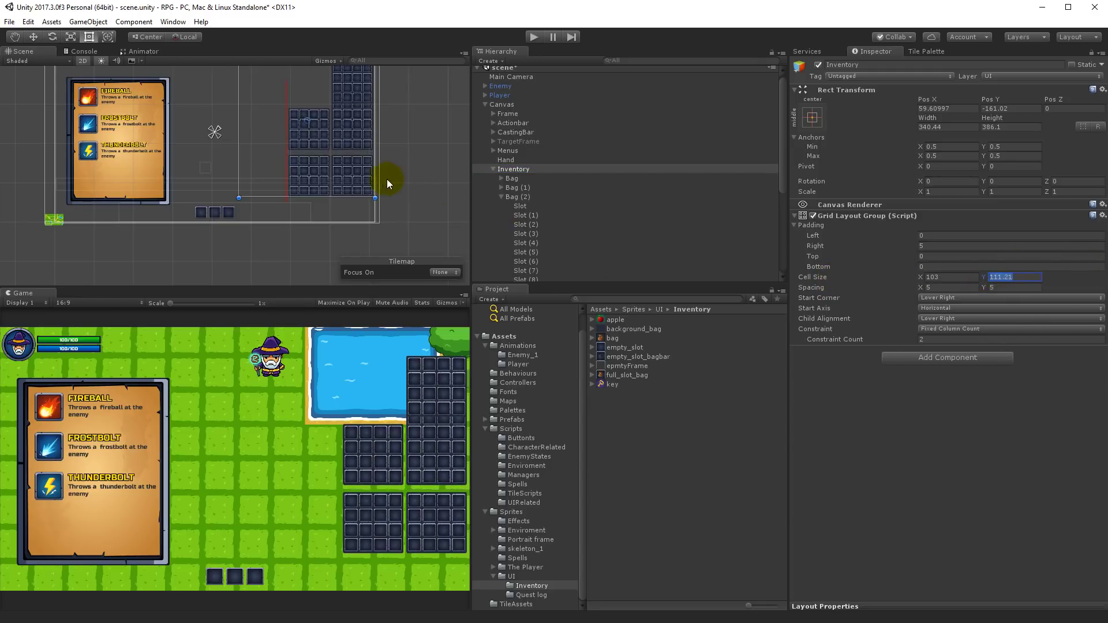
{"action": "key", "text": "ctrl+z"}
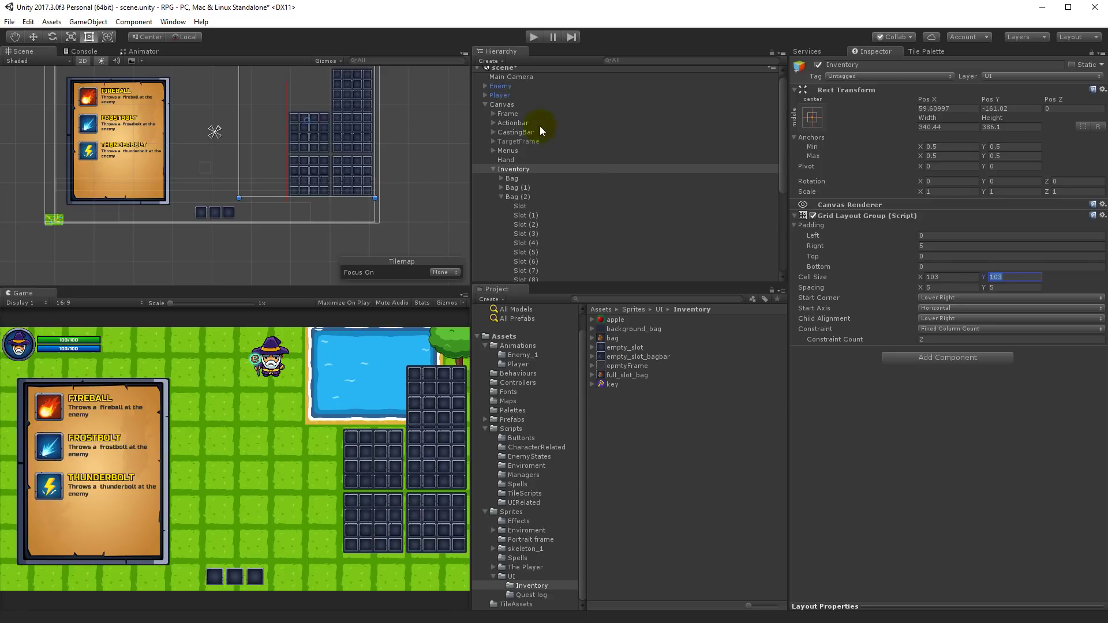
{"action": "scroll", "coordinate": [334, 127], "scroll_direction": "down", "scroll_amount": 4}
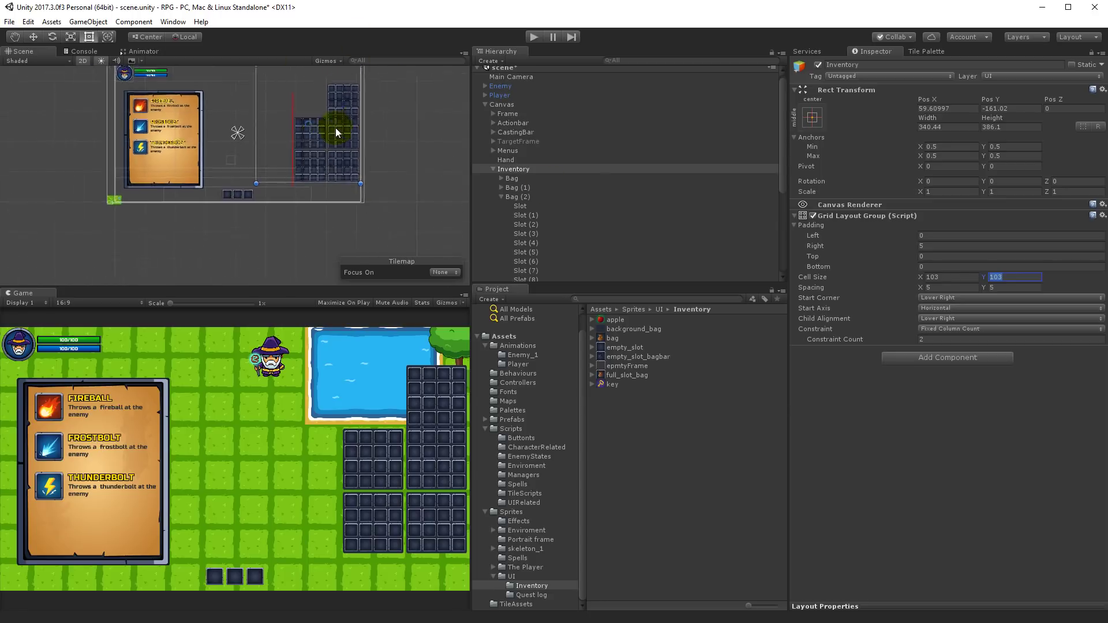
Examine the list of slots contained in Bag (2)
{"action": "left_click", "coordinate": [491, 197]}
{"action": "scroll", "coordinate": [505, 180], "scroll_direction": "down", "scroll_amount": 3}
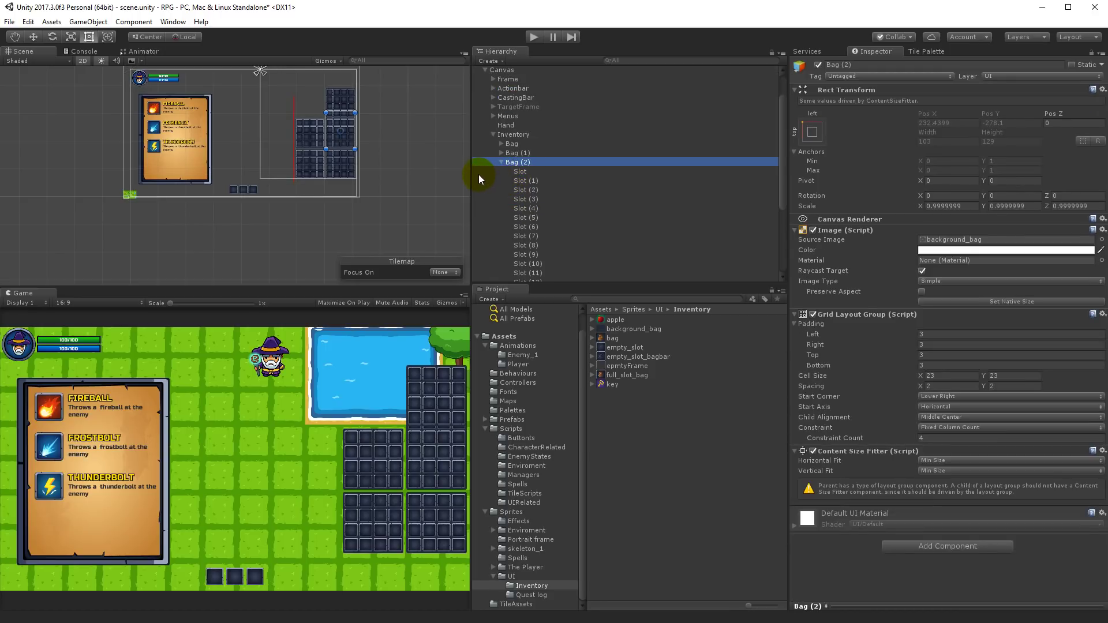
{"action": "scroll", "coordinate": [527, 187], "scroll_direction": "down", "scroll_amount": 5}
{"action": "scroll", "coordinate": [525, 189], "scroll_direction": "up", "scroll_amount": 6}
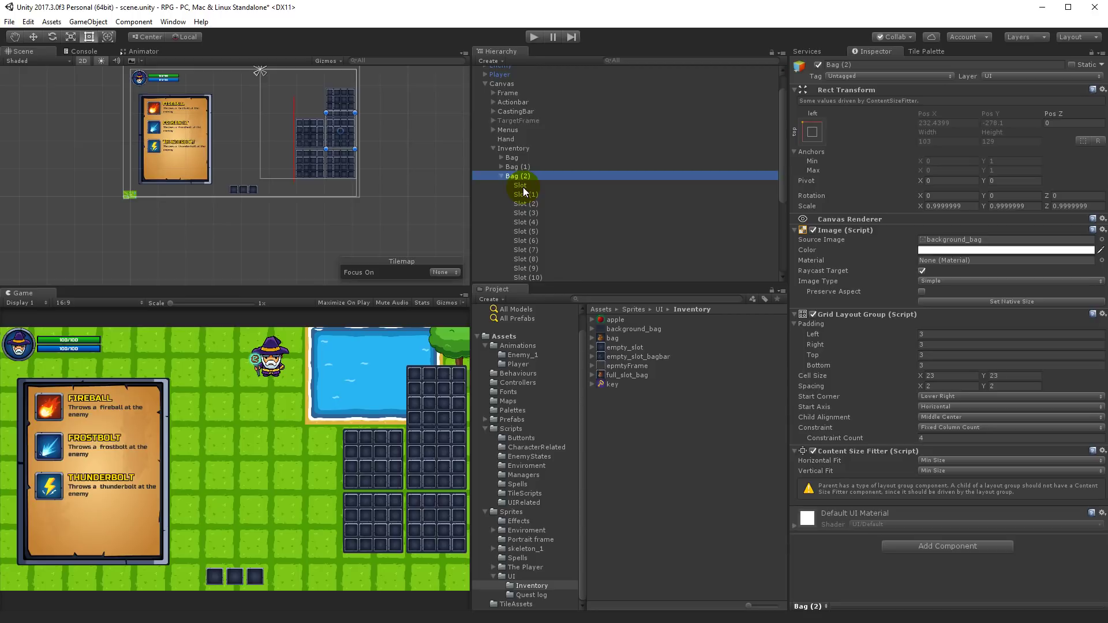
{"action": "scroll", "coordinate": [526, 173], "scroll_direction": "down", "scroll_amount": 4}
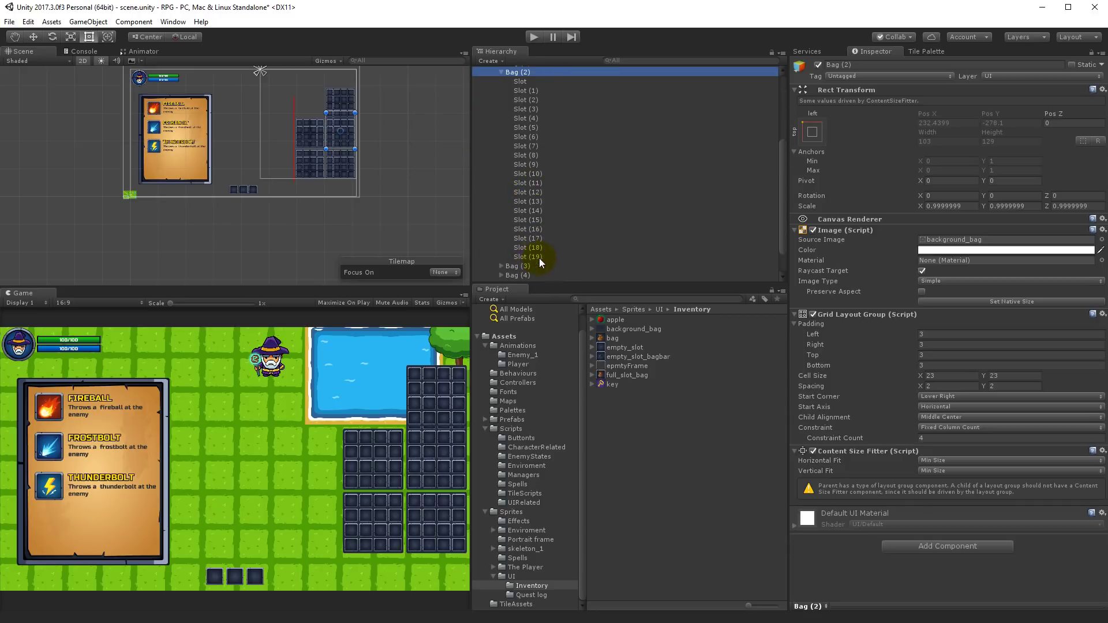
{"action": "scroll", "coordinate": [530, 259], "scroll_direction": "up", "scroll_amount": 3}
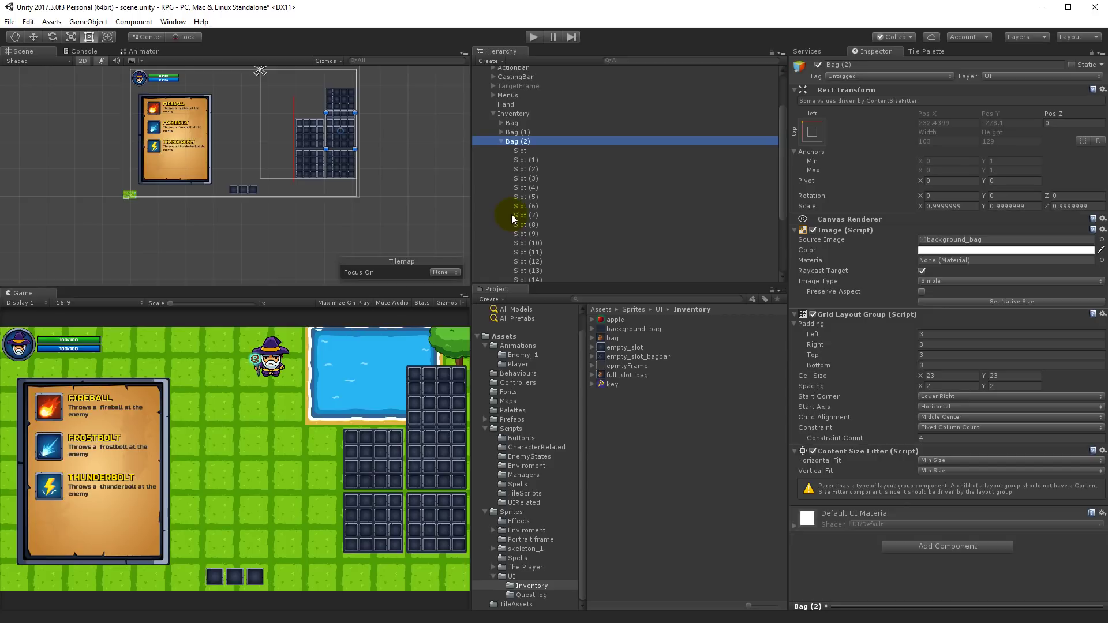
Collapse Bag (2) and increase the Inventory grid's vertical spacing to 30.5
{"action": "left_click", "coordinate": [501, 141]}
{"action": "left_click", "coordinate": [516, 173]}
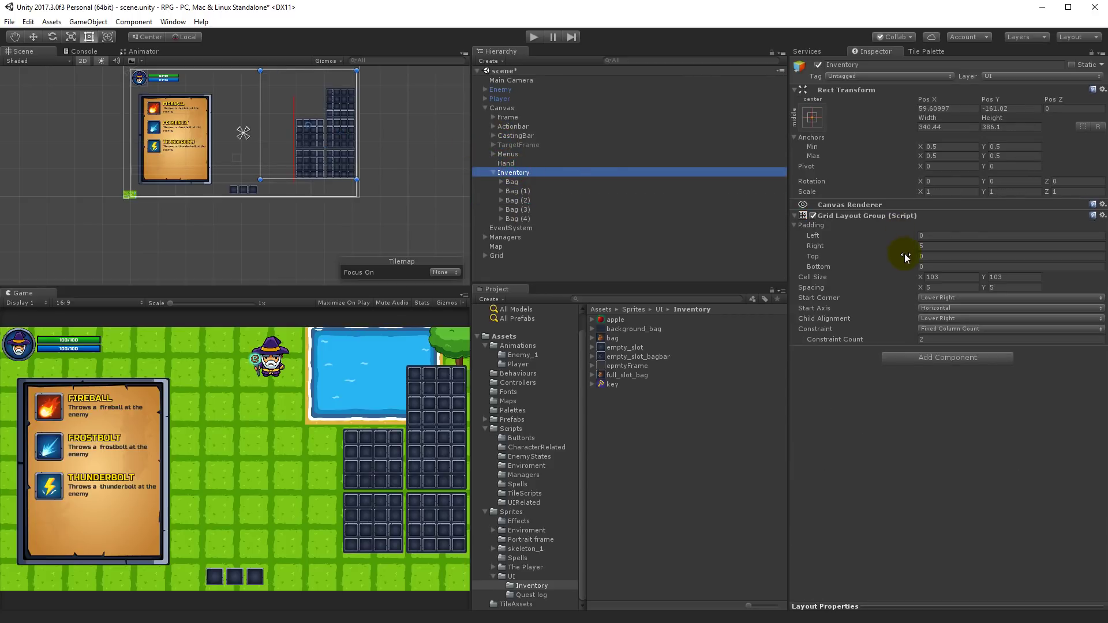
{"action": "left_click_drag", "start_coordinate": [986, 289], "coordinate": [1033, 285]}
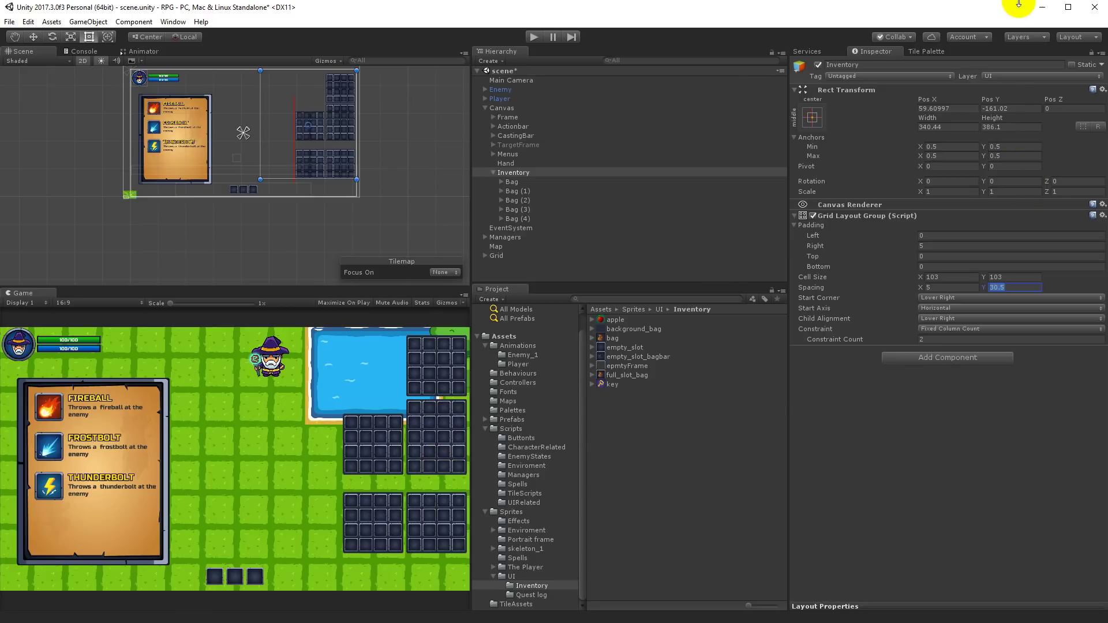
Duplicate Slot (12) through Slot (15) in Bag (4) to add a fifth row of slots
{"action": "left_click", "coordinate": [517, 219]}
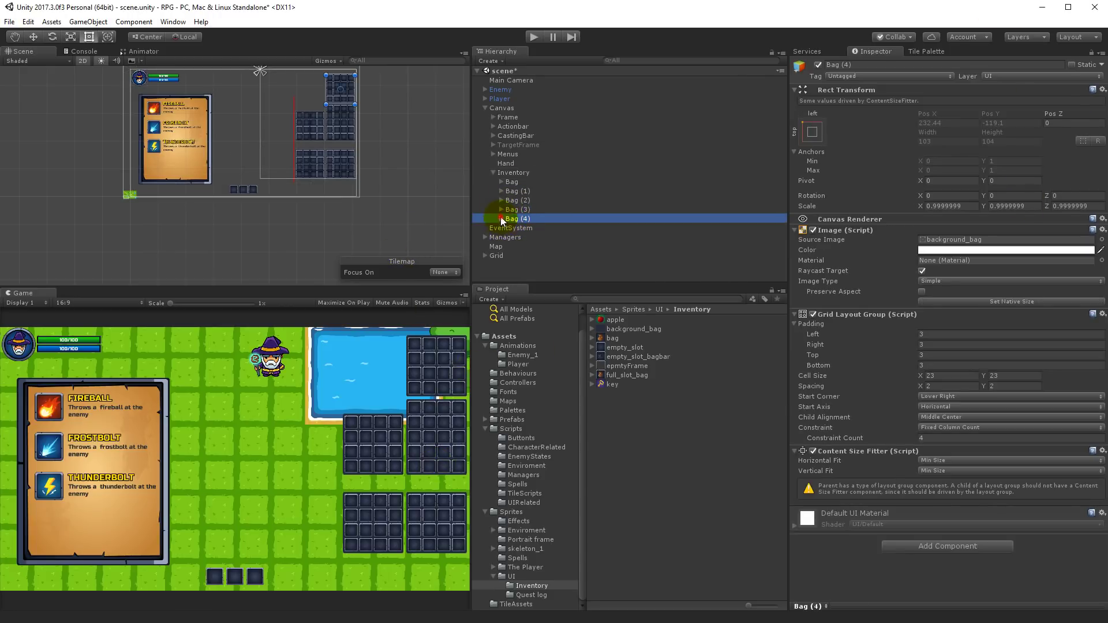
{"action": "left_click", "coordinate": [501, 219]}
{"action": "scroll", "coordinate": [552, 267], "scroll_direction": "down", "scroll_amount": 4}
{"action": "left_click", "coordinate": [536, 262]}
{"action": "left_click", "coordinate": [534, 252], "text": "ctrl"}
{"action": "left_click", "coordinate": [531, 243], "text": "ctrl"}
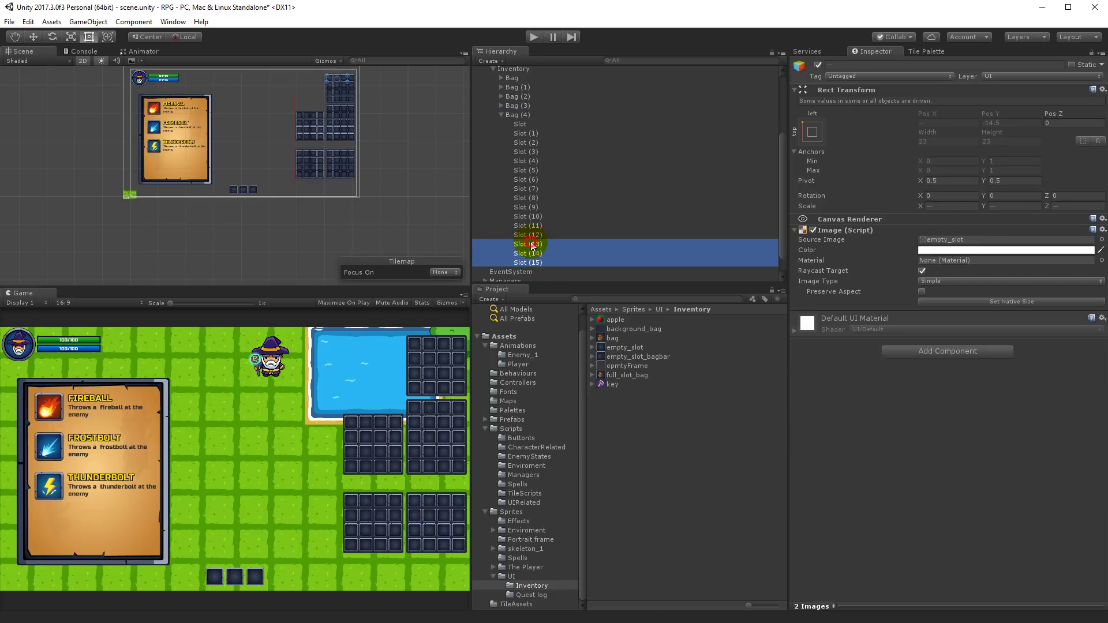
{"action": "left_click", "coordinate": [528, 234], "text": "ctrl"}
{"action": "key", "text": "ctrl+d"}
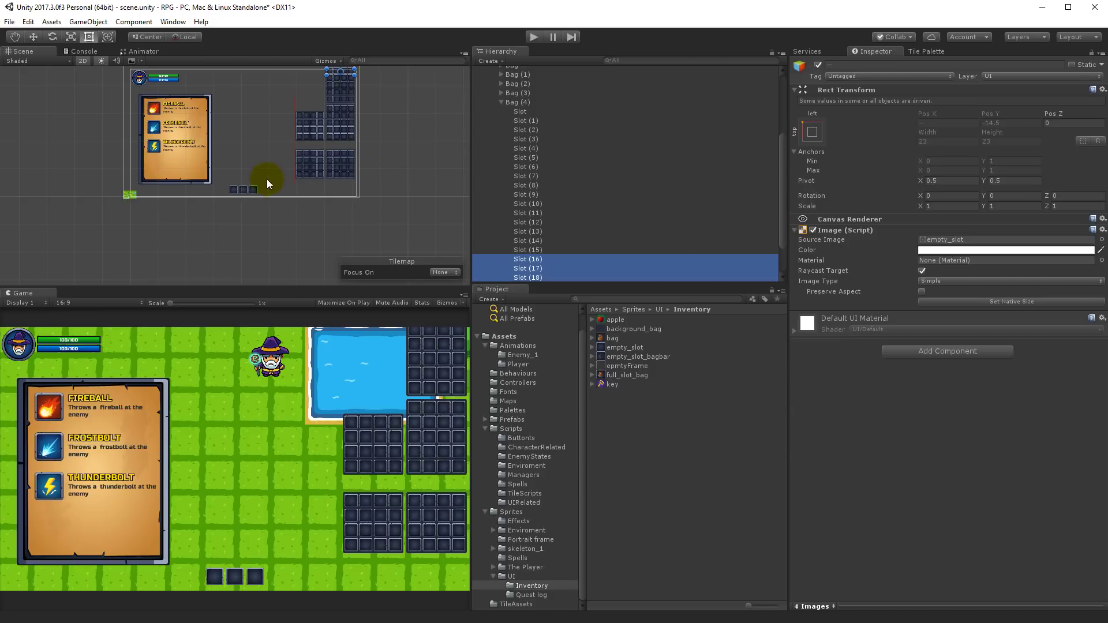
Extend the Inventory rectangle downward to a height of about 402 and collapse Bag (4)
{"action": "scroll", "coordinate": [497, 153], "scroll_direction": "up", "scroll_amount": 5}
{"action": "left_click", "coordinate": [514, 173]}
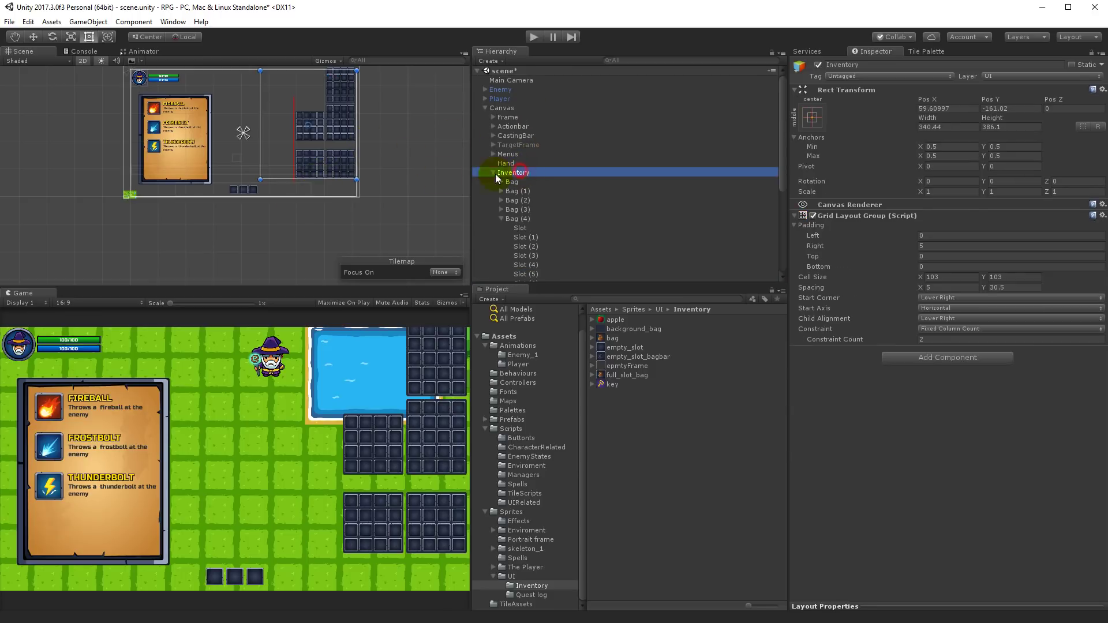
{"action": "left_click_drag", "start_coordinate": [311, 182], "coordinate": [312, 183]}
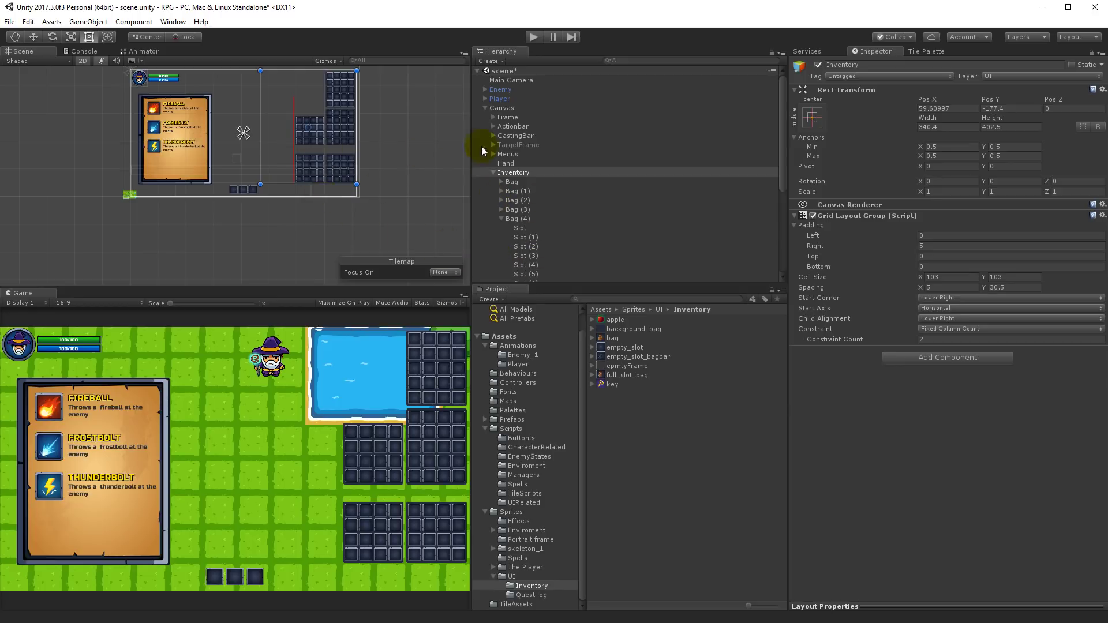
{"action": "left_click", "coordinate": [500, 219]}
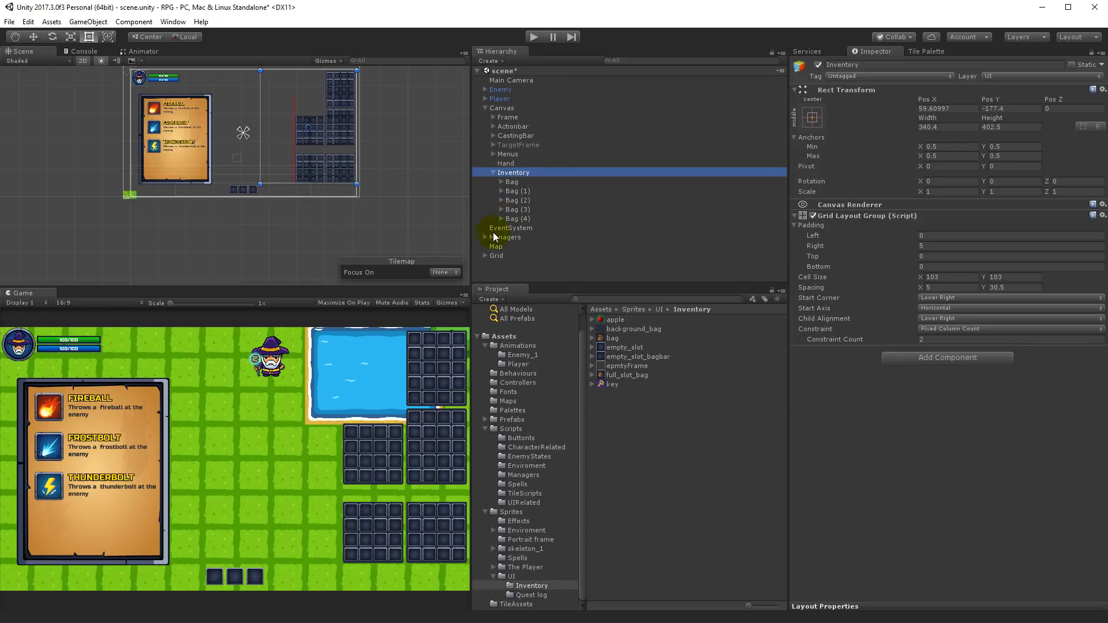
Try a fifth row of slots in the first Bag by duplicating Slot (12) through Slot (15), and delete the copies
{"action": "left_click", "coordinate": [341, 162]}
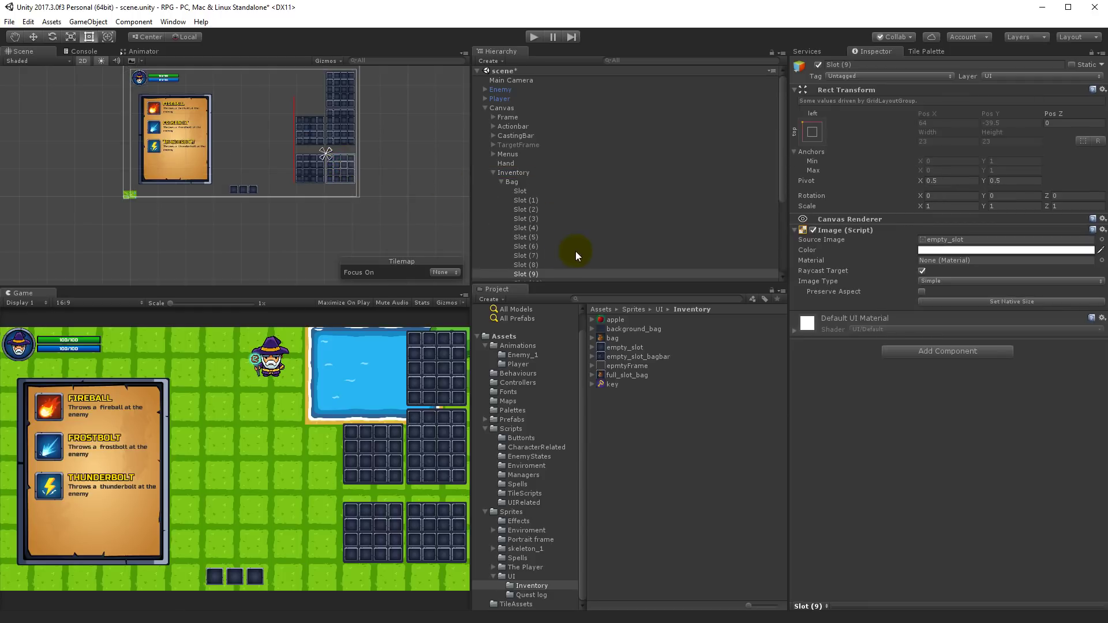
{"action": "left_click", "coordinate": [512, 182]}
{"action": "scroll", "coordinate": [532, 203], "scroll_direction": "down", "scroll_amount": 3}
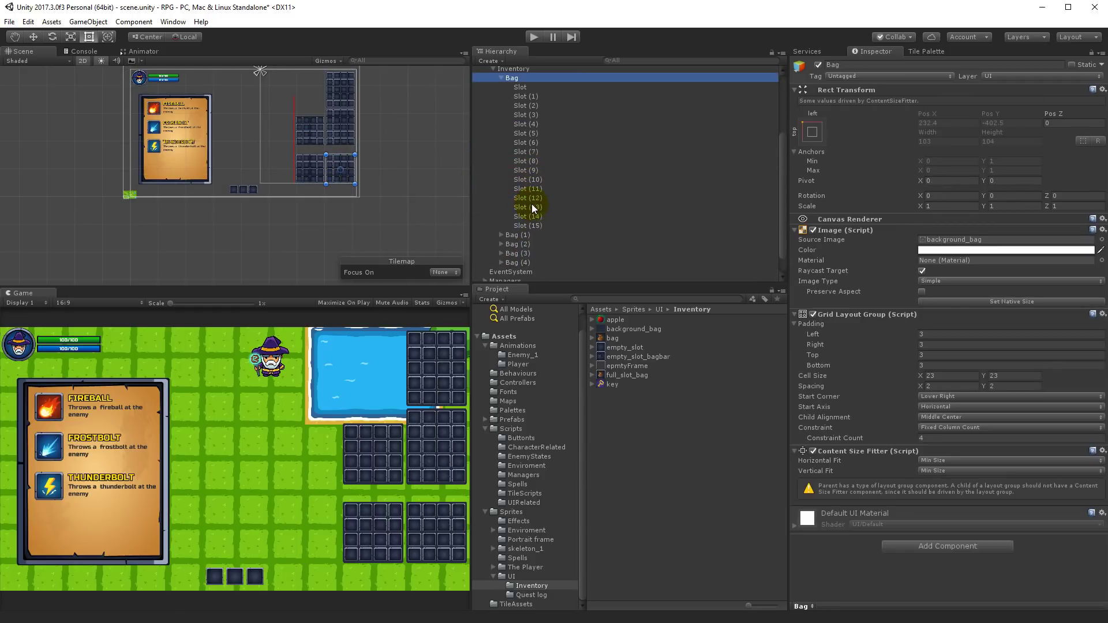
{"action": "left_click", "coordinate": [535, 227]}
{"action": "left_click", "coordinate": [530, 217], "text": "shift"}
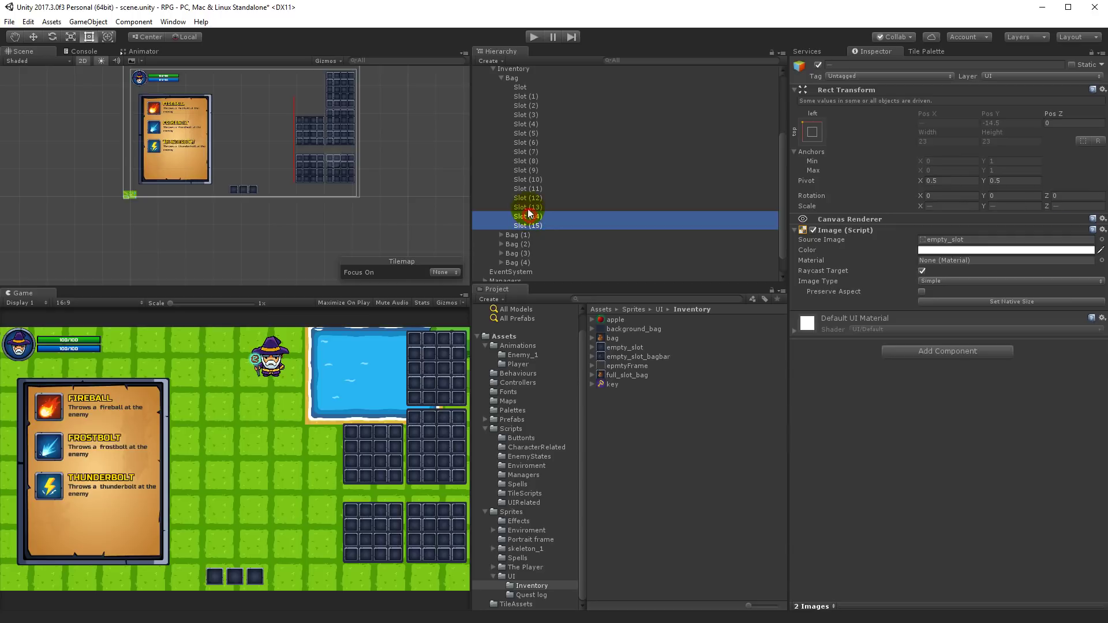
{"action": "left_click", "coordinate": [527, 208], "text": "shift"}
{"action": "left_click", "coordinate": [525, 200], "text": "shift"}
{"action": "key", "text": "ctrl+d"}
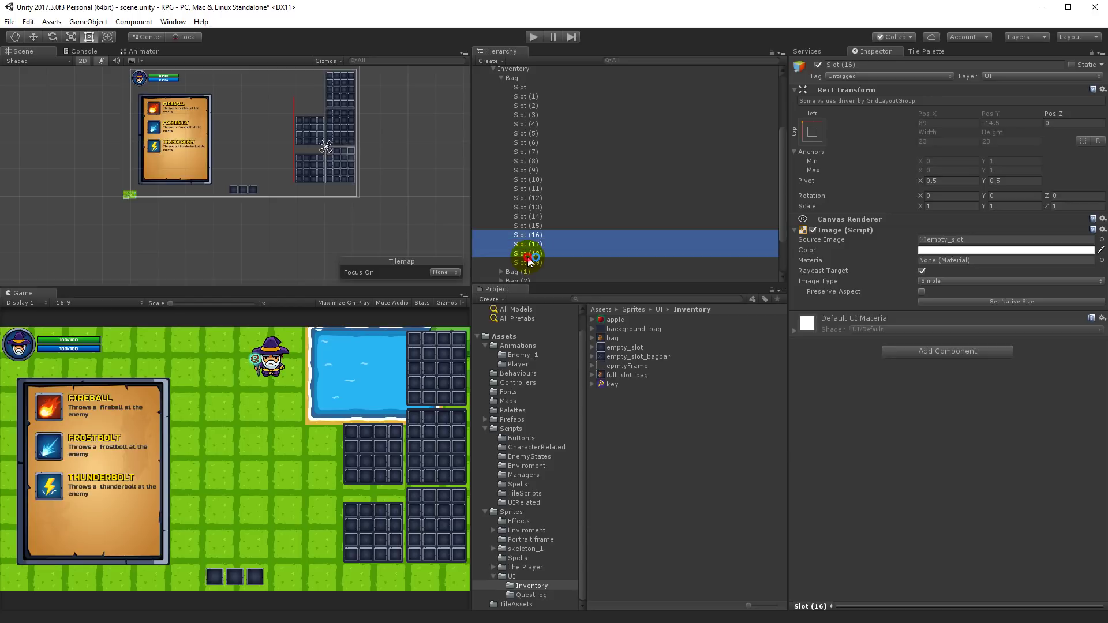
{"action": "key", "text": "Delete"}
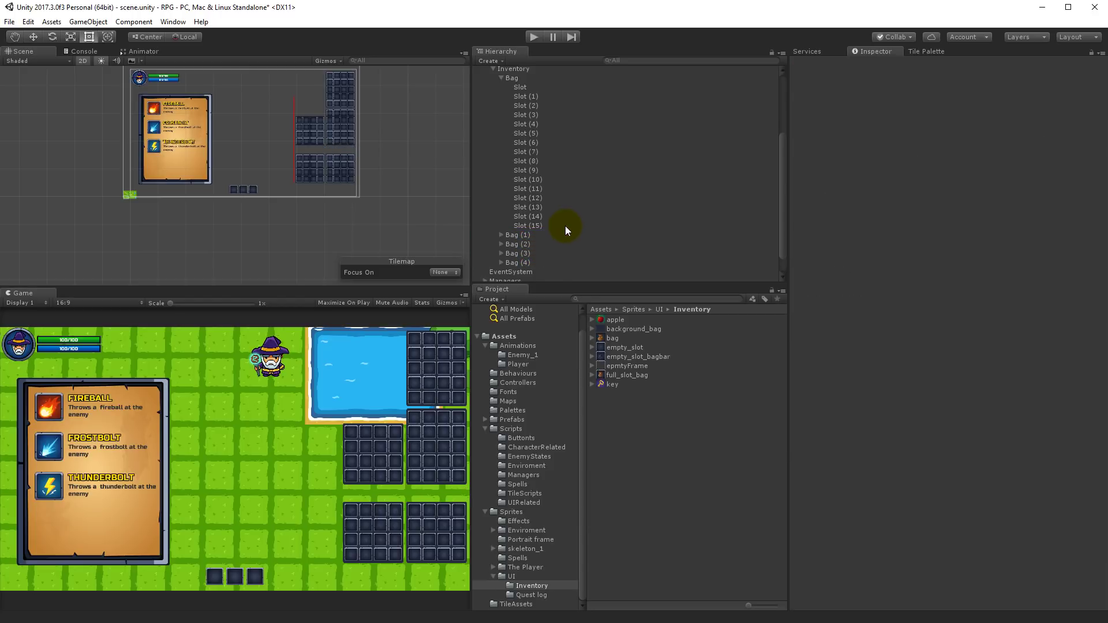
Delete Slot (16) through Slot (19) from Bag (4)
{"action": "scroll", "coordinate": [561, 220], "scroll_direction": "up", "scroll_amount": 3}
{"action": "scroll", "coordinate": [502, 173], "scroll_direction": "down", "scroll_amount": 10}
{"action": "left_click", "coordinate": [504, 223]}
{"action": "scroll", "coordinate": [539, 255], "scroll_direction": "down", "scroll_amount": 2}
{"action": "left_click", "coordinate": [538, 256]}
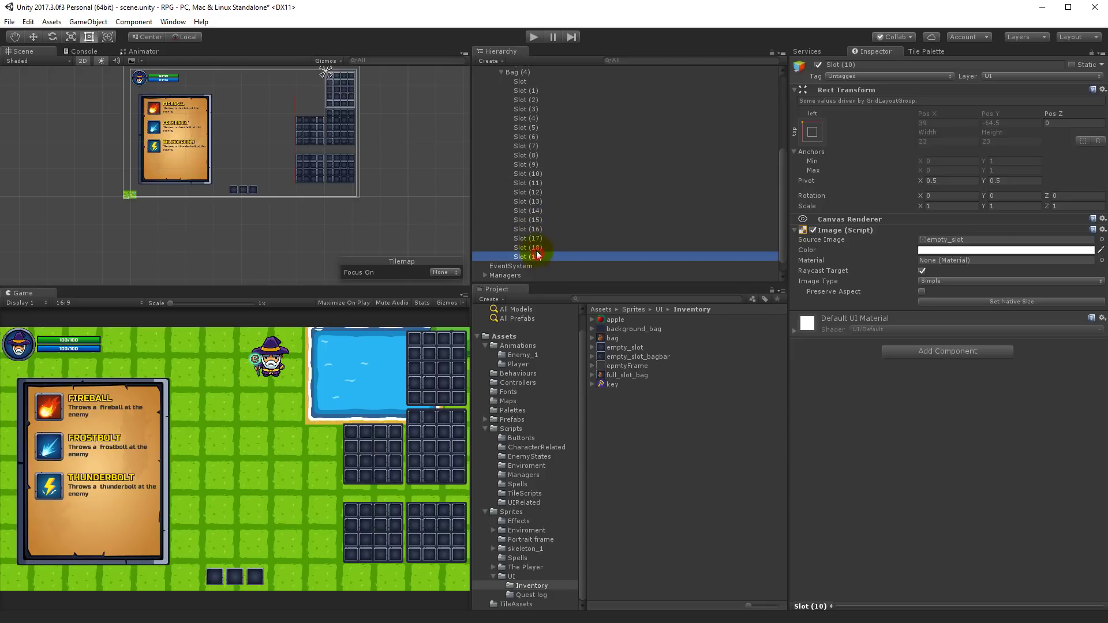
{"action": "left_click", "coordinate": [527, 229], "text": "shift"}
{"action": "key", "text": "Delete"}
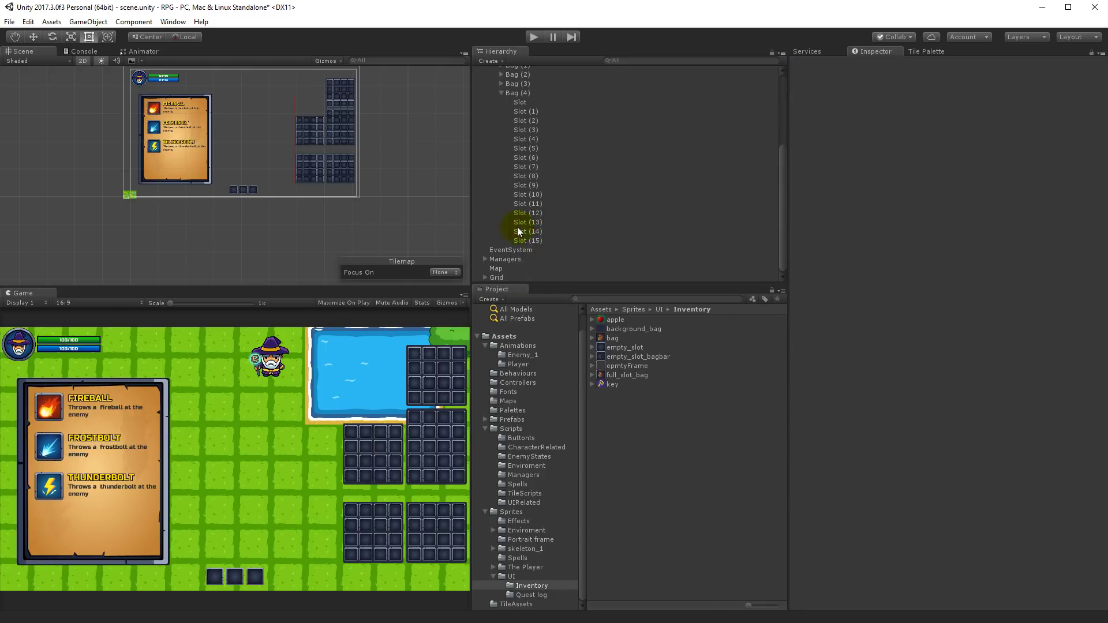
Remove the fifth row of slots, Slot (16) through Slot (19), from Bag (2)
{"action": "left_click", "coordinate": [323, 116]}
{"action": "scroll", "coordinate": [538, 213], "scroll_direction": "up", "scroll_amount": 2}
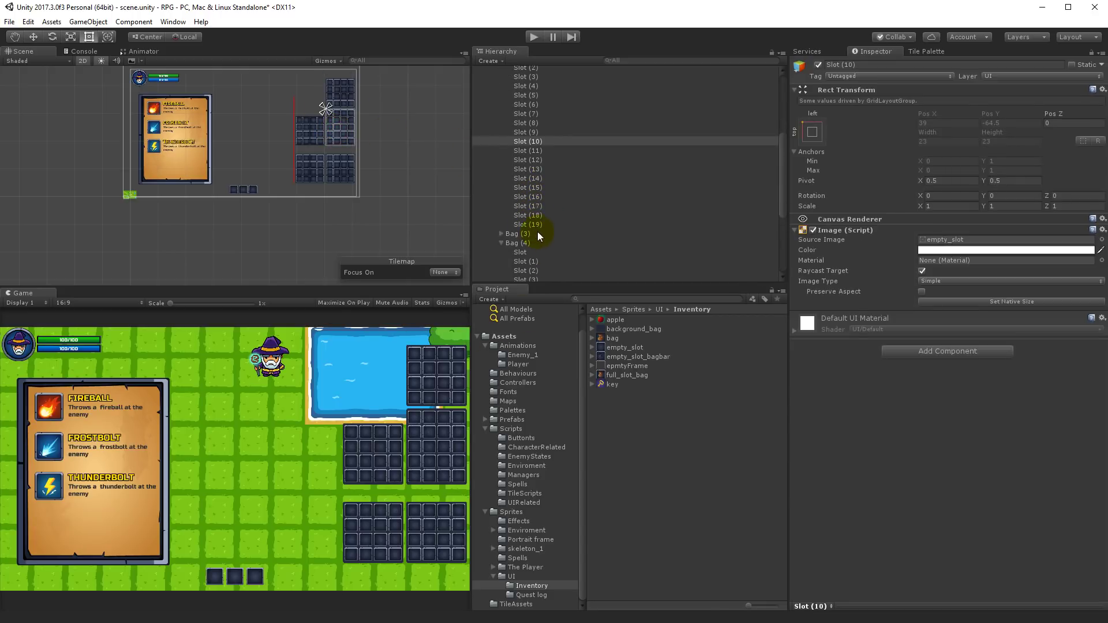
{"action": "left_click", "coordinate": [527, 197], "text": "shift"}
{"action": "key", "text": "Delete"}
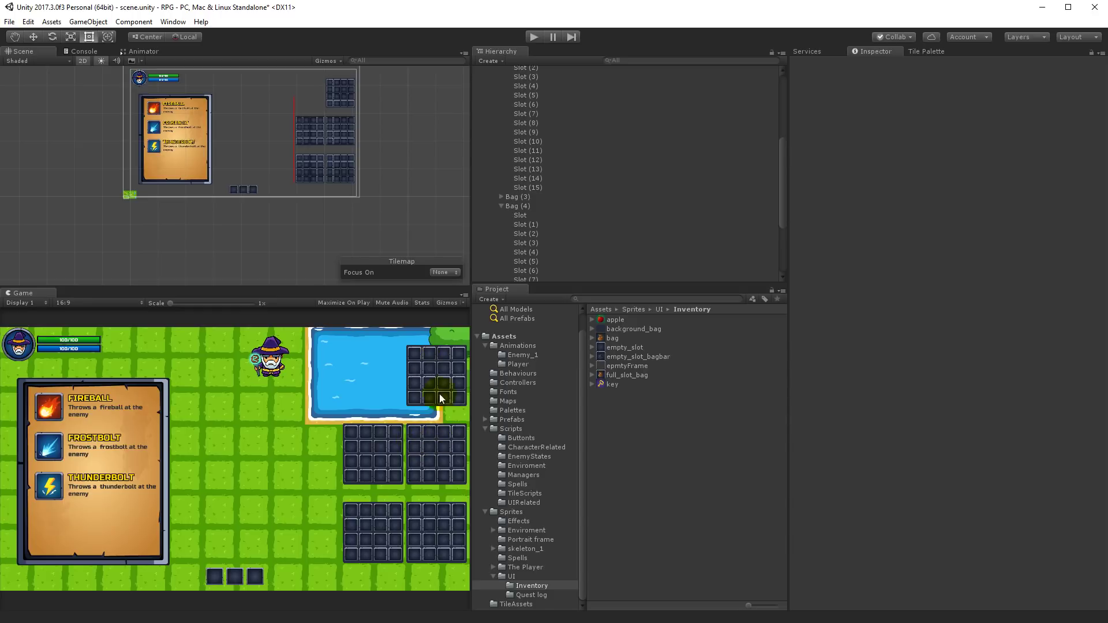
Collapse Bag (2) and Bag (4) under Inventory
{"action": "scroll", "coordinate": [598, 230], "scroll_direction": "up", "scroll_amount": 5}
{"action": "left_click", "coordinate": [502, 179]}
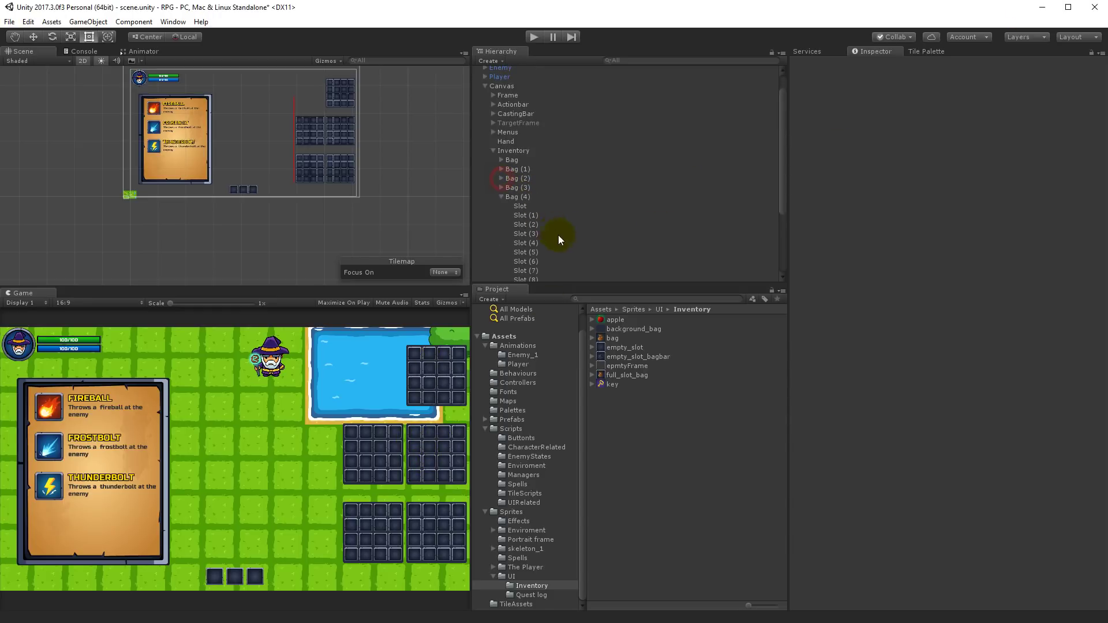
{"action": "left_click", "coordinate": [500, 197]}
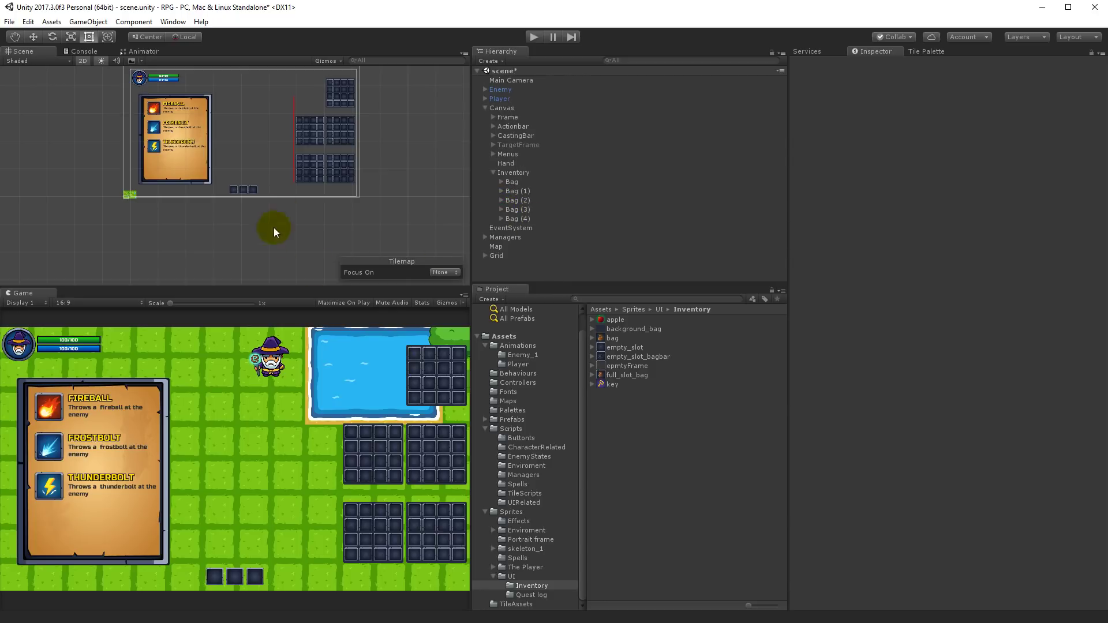
{"action": "left_click", "coordinate": [438, 481]}
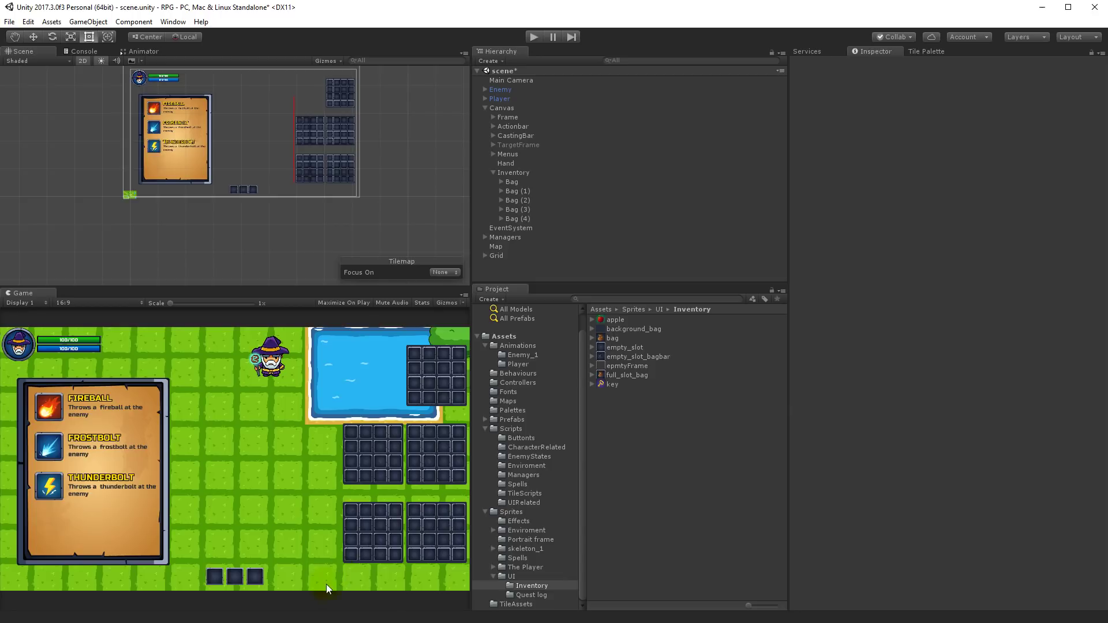